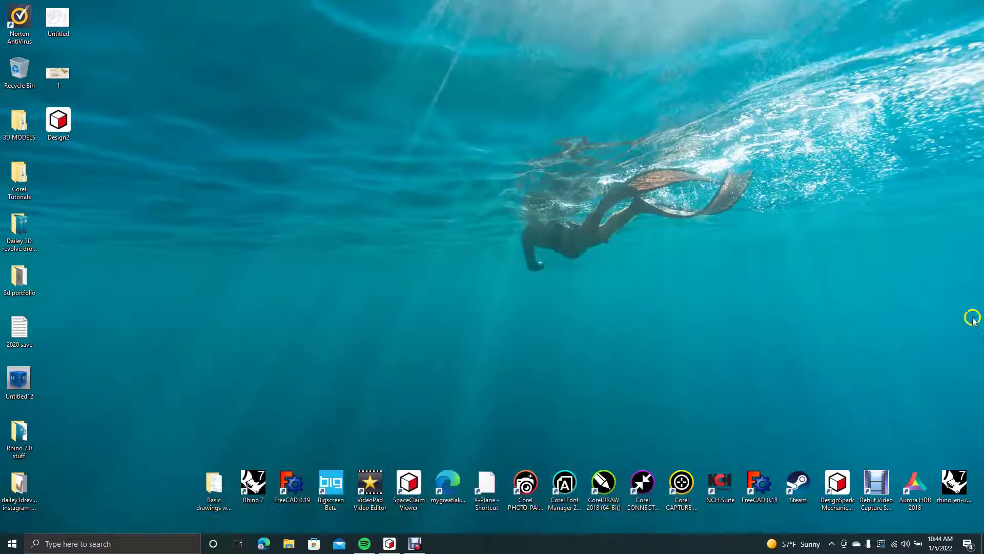
{"action": "left_click", "coordinate": [646, 362]}
{"action": "left_click", "coordinate": [581, 338]}
{"action": "left_click", "coordinate": [600, 332]}
{"action": "left_click", "coordinate": [708, 365]}
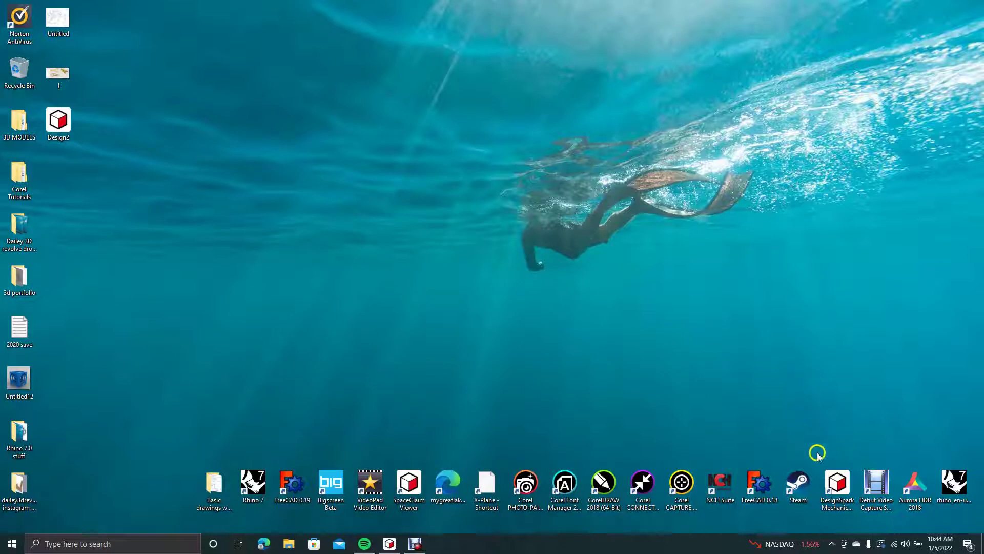
Step: Launch DesignSpark Mechanical and create a new design
{"action": "left_click", "coordinate": [840, 485]}
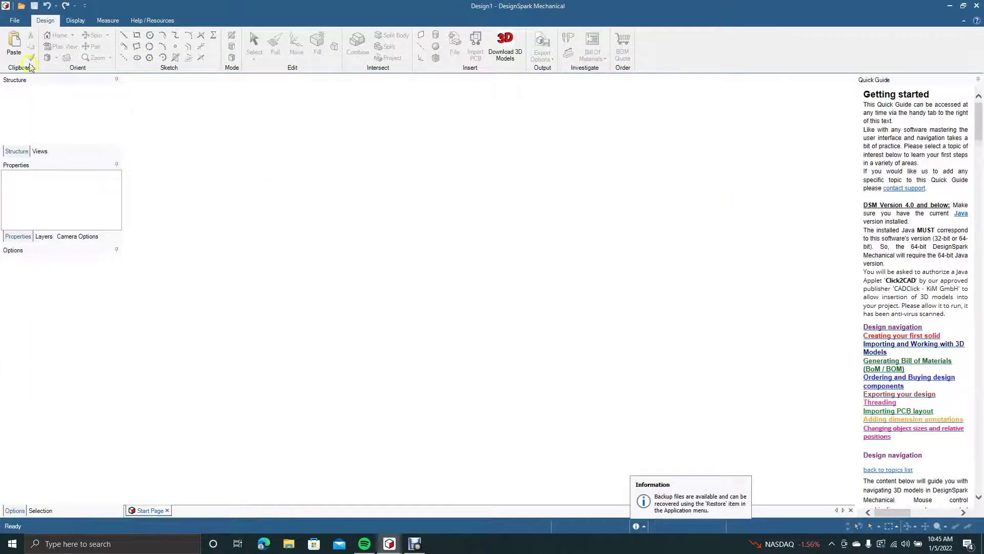
{"action": "left_click", "coordinate": [14, 20]}
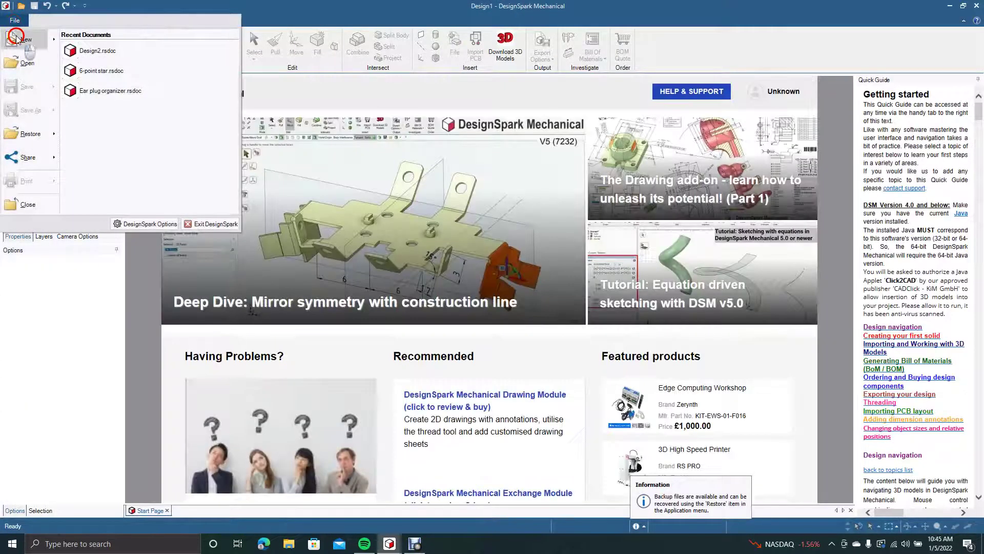
{"action": "mouse_move", "coordinate": [15, 39]}
{"action": "left_click", "coordinate": [94, 56]}
Step: Check the unit type, length unit and precision for all new documents in the DesignSpark options
{"action": "left_click", "coordinate": [9, 21]}
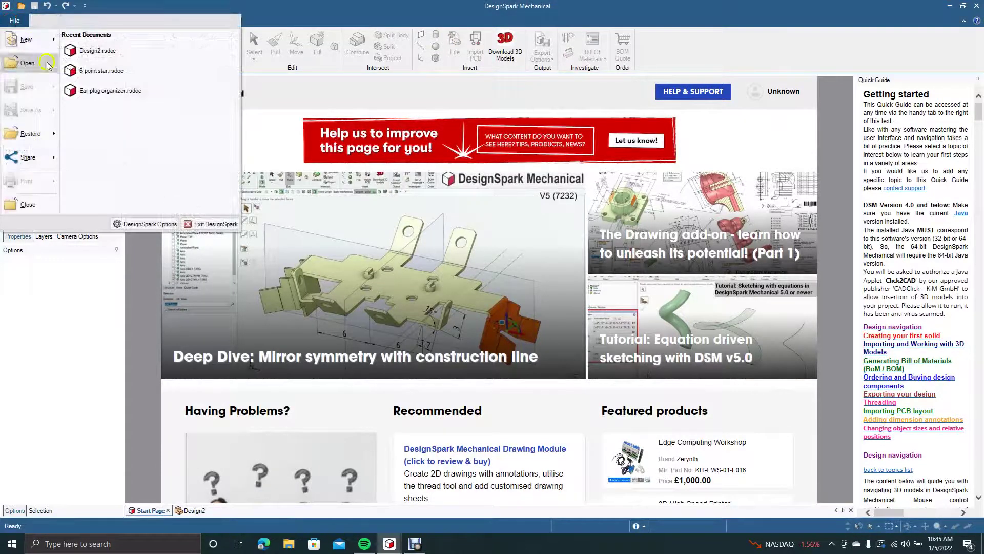
{"action": "left_click", "coordinate": [151, 219]}
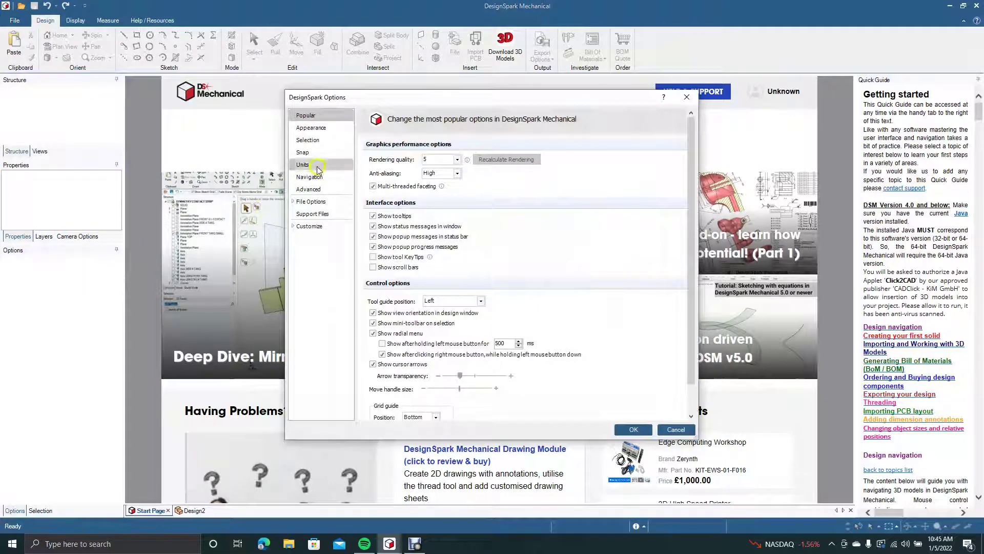
{"action": "left_click", "coordinate": [316, 167]}
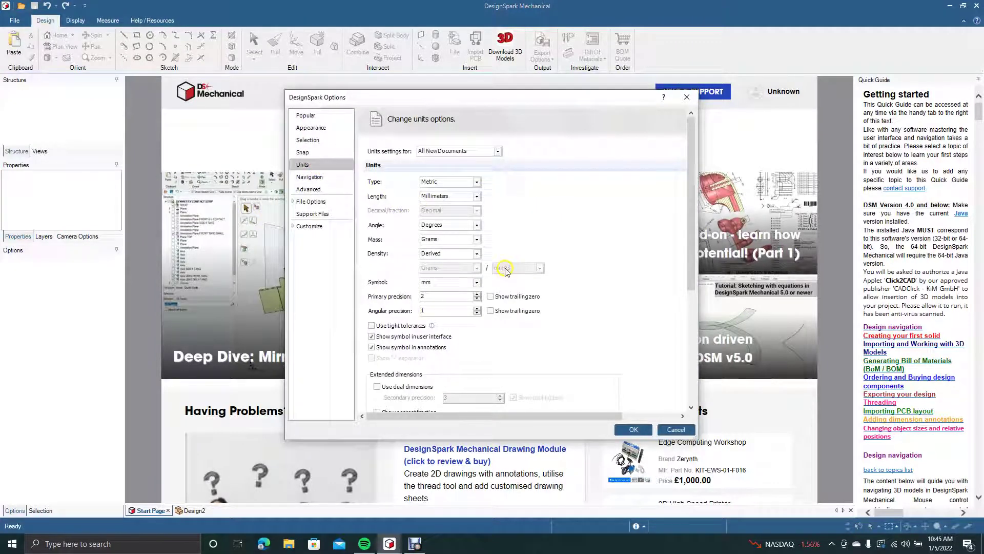
{"action": "left_click", "coordinate": [633, 429]}
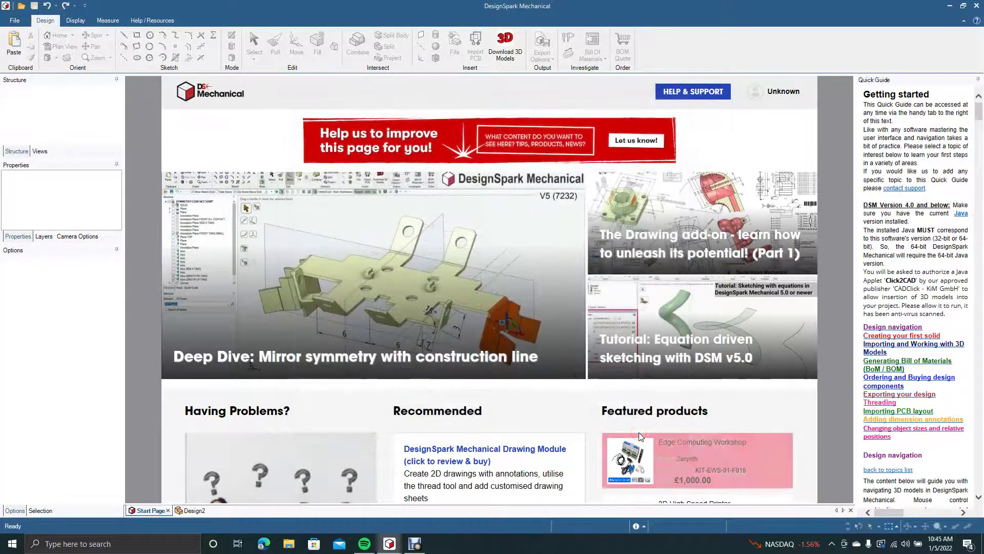
Step: Show the Design2 sketch grid in plan view and insert the Untitled drawing image from the desktop, with the flange centred near the origin
{"action": "left_click", "coordinate": [200, 511]}
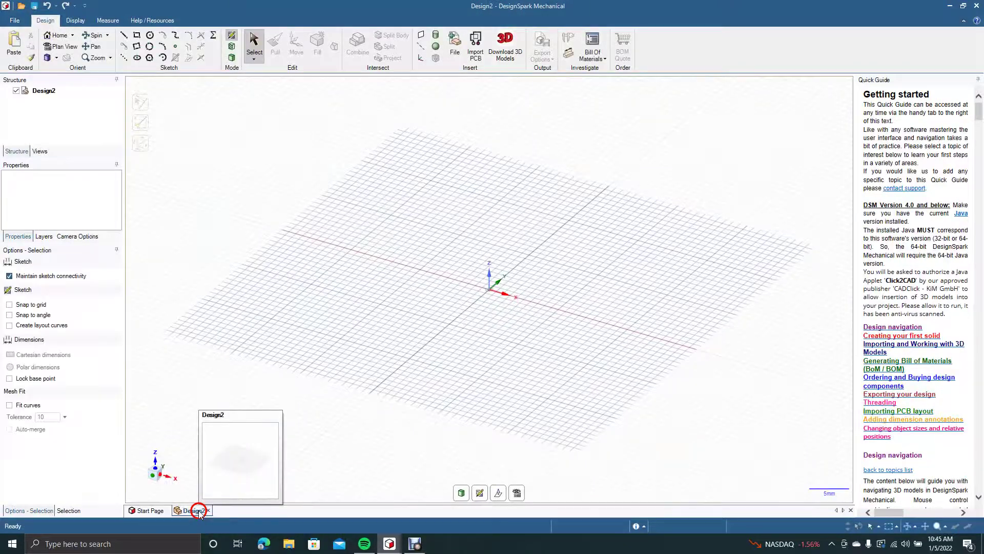
{"action": "left_click", "coordinate": [516, 493]}
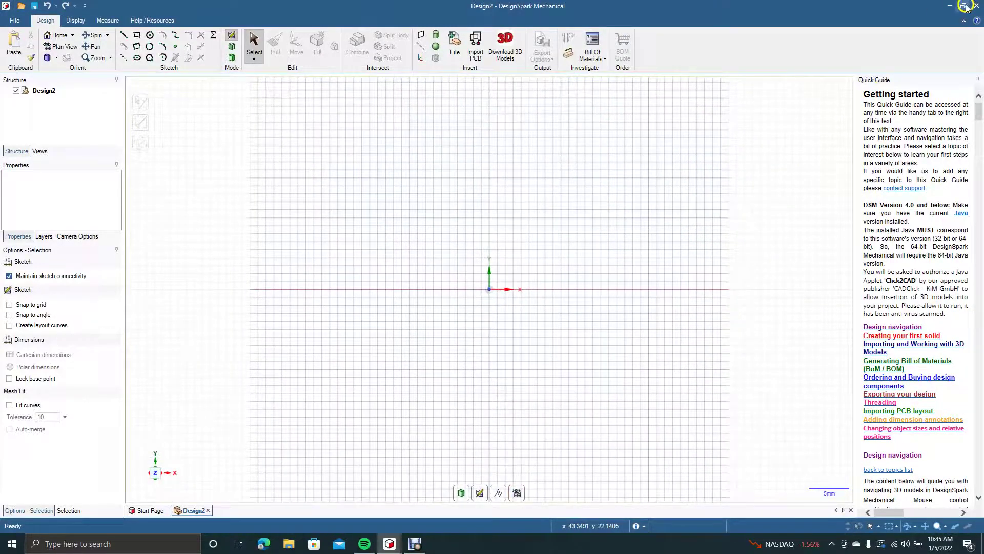
{"action": "left_click", "coordinate": [963, 6]}
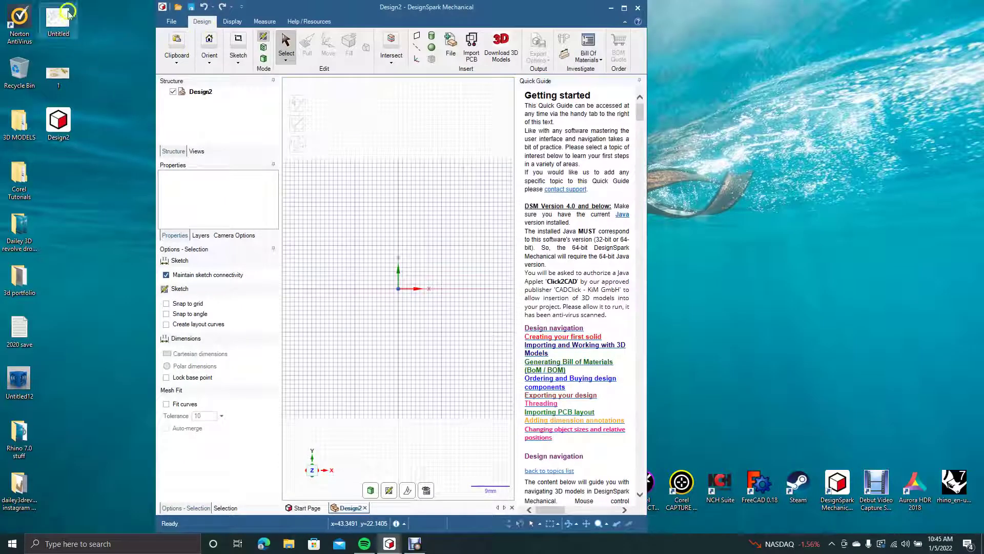
{"action": "left_click", "coordinate": [398, 285]}
{"action": "left_click_drag", "start_coordinate": [398, 285], "coordinate": [427, 292]}
{"action": "left_click", "coordinate": [426, 292]}
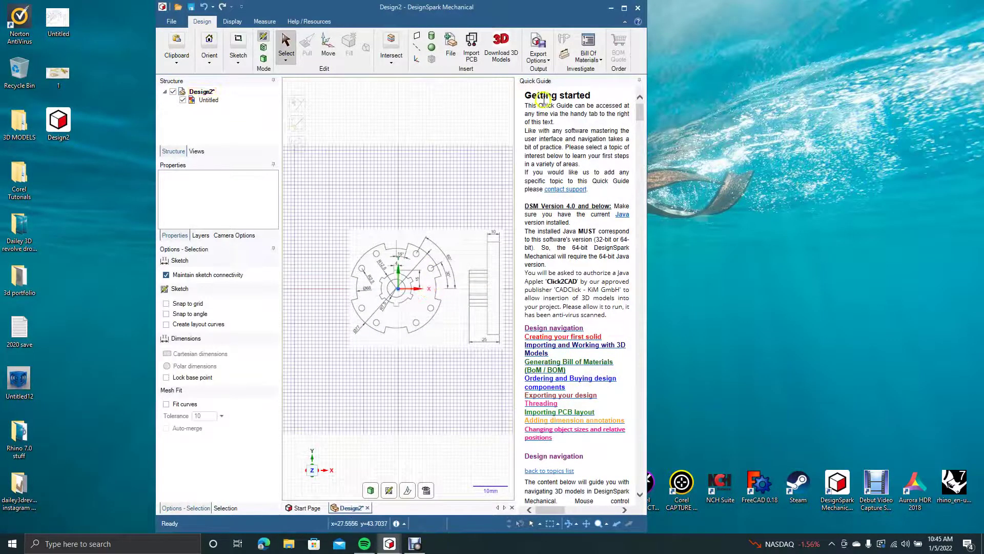
{"action": "left_click", "coordinate": [624, 7]}
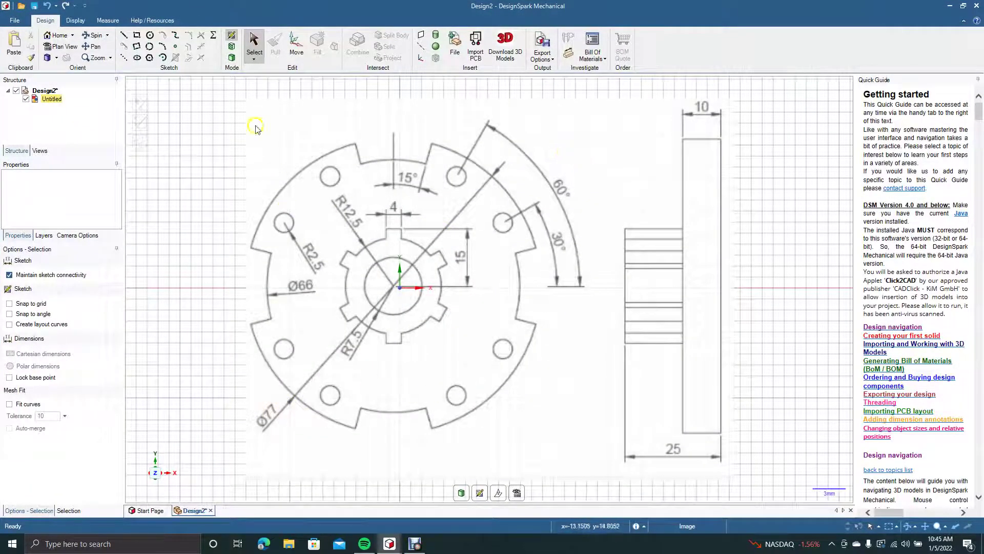
Step: Draw a circle with a diameter of 77 mm centred on the sketch origin
{"action": "left_click", "coordinate": [249, 100]}
{"action": "left_click", "coordinate": [149, 35]}
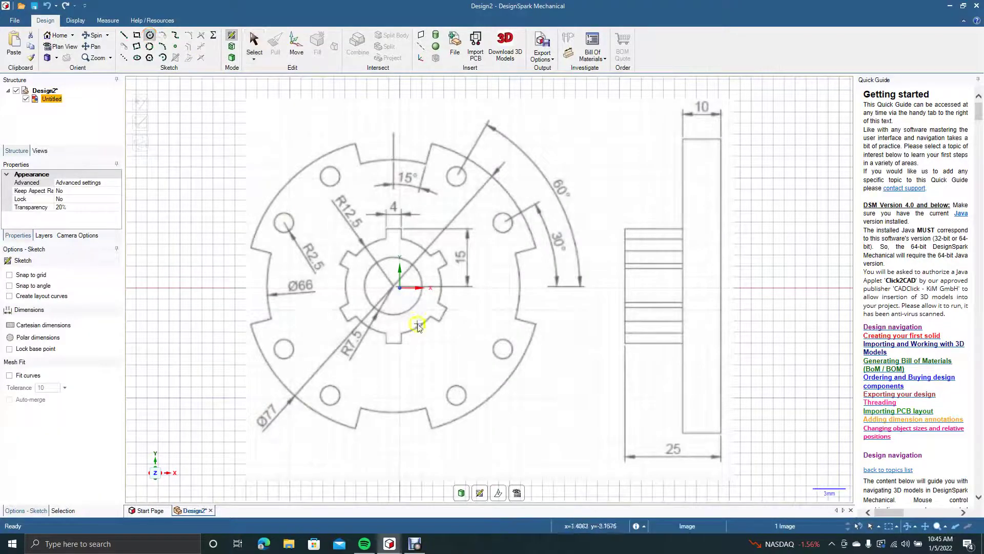
{"action": "left_click", "coordinate": [400, 289]}
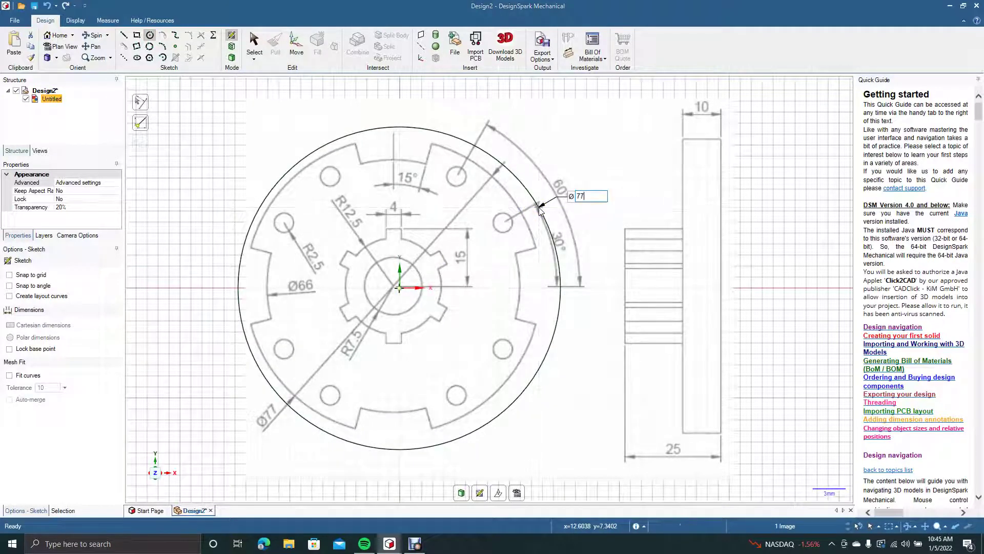
{"action": "type", "text": "77"}
{"action": "key", "text": "Return"}
Step: Scale and move the reference image until the drawn flange's outer edge matches the 77 mm circle, centred on the origin
{"action": "scroll", "coordinate": [579, 154], "scroll_direction": "down", "scroll_amount": 3}
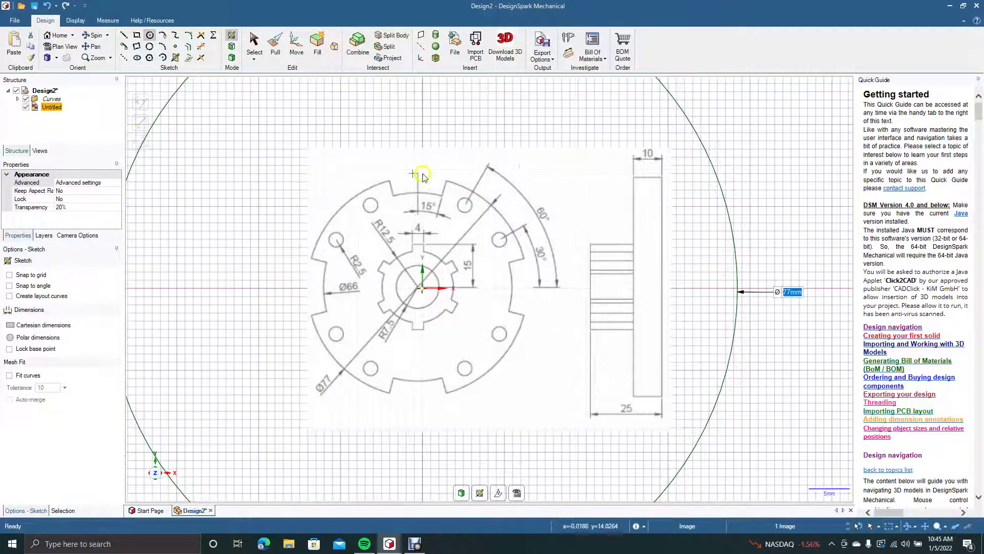
{"action": "key", "text": "z"}
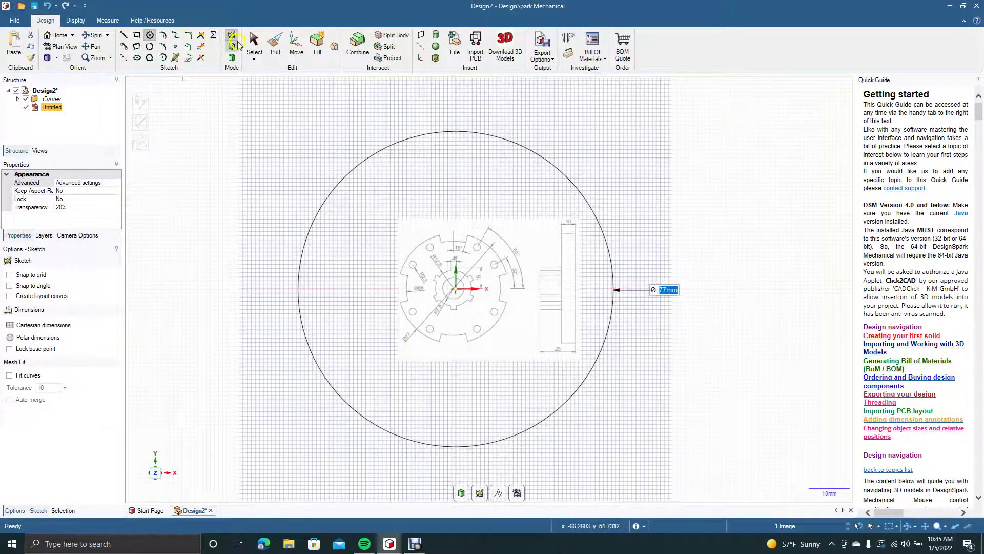
{"action": "left_click", "coordinate": [254, 42]}
{"action": "left_click", "coordinate": [235, 112]}
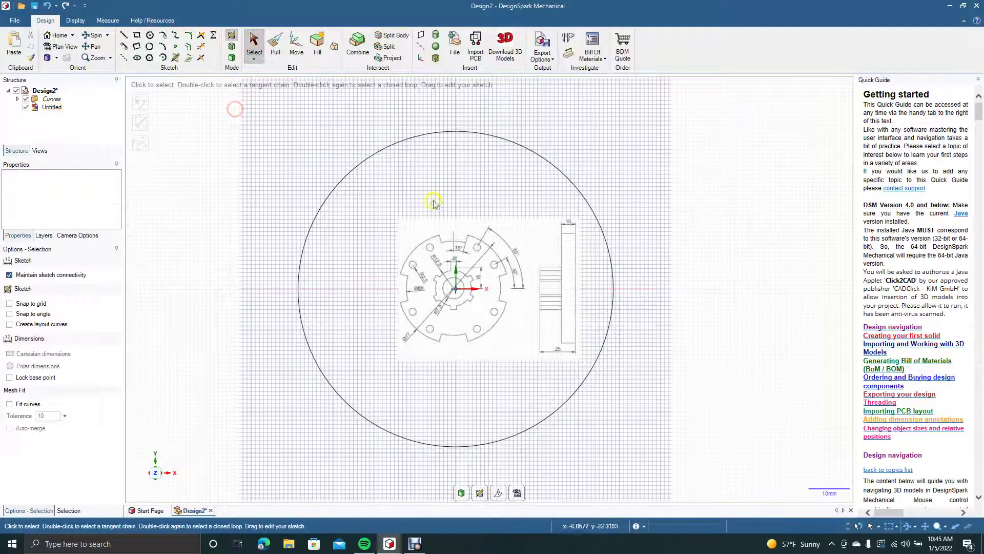
{"action": "left_click", "coordinate": [455, 245]}
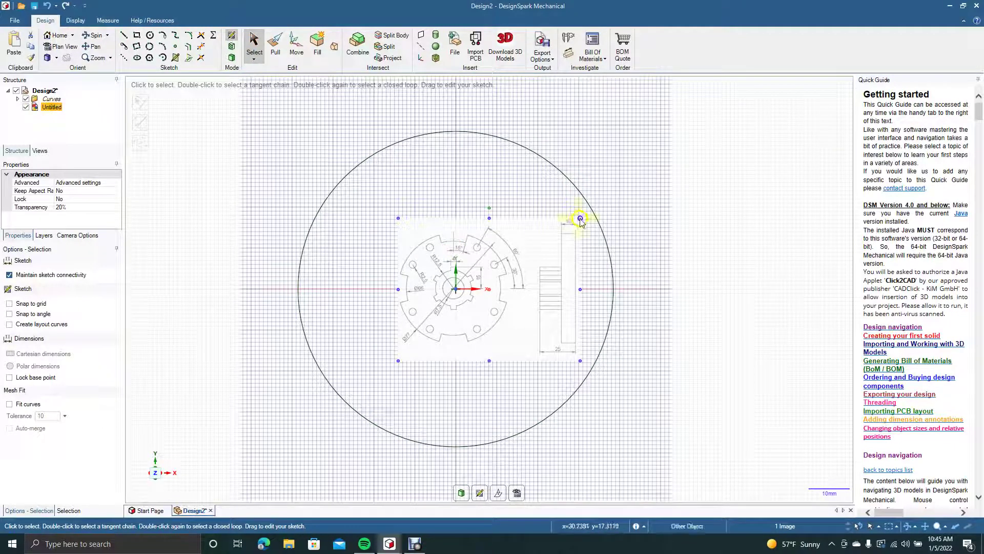
{"action": "mouse_move", "coordinate": [580, 220]}
{"action": "left_mouse_down"}
{"action": "mouse_move", "coordinate": [644, 218]}
{"action": "mouse_move", "coordinate": [677, 159]}
{"action": "mouse_move", "coordinate": [892, 92]}
{"action": "mouse_move", "coordinate": [909, 73]}
{"action": "left_mouse_up"}
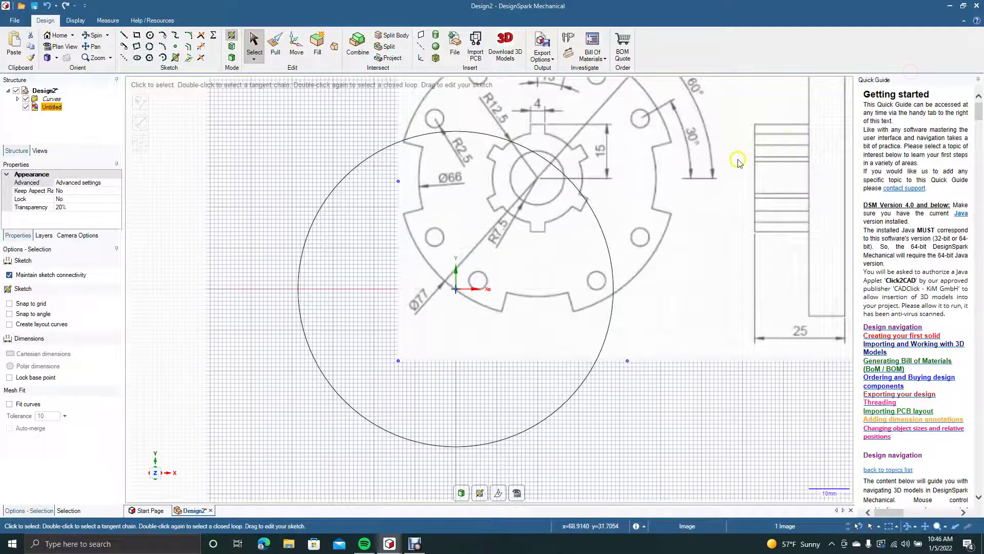
{"action": "mouse_move", "coordinate": [607, 335]}
{"action": "left_mouse_down"}
{"action": "mouse_move", "coordinate": [657, 279]}
{"action": "mouse_move", "coordinate": [654, 269]}
{"action": "left_mouse_up"}
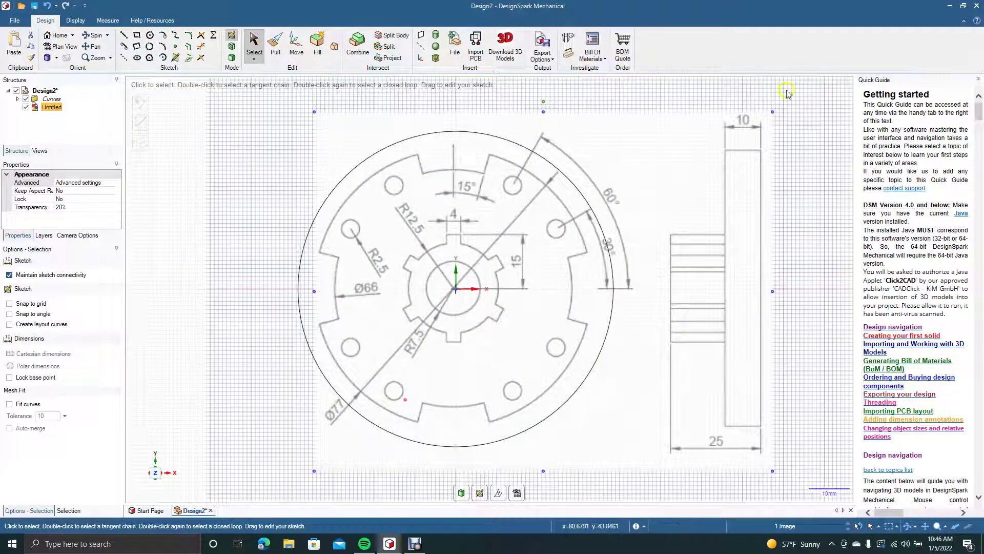
{"action": "left_click", "coordinate": [772, 112]}
{"action": "left_click_drag", "start_coordinate": [772, 113], "coordinate": [838, 67]}
{"action": "mouse_move", "coordinate": [736, 173]}
{"action": "left_mouse_down"}
{"action": "mouse_move", "coordinate": [774, 210]}
{"action": "mouse_move", "coordinate": [776, 202]}
{"action": "mouse_move", "coordinate": [720, 200]}
{"action": "left_mouse_up"}
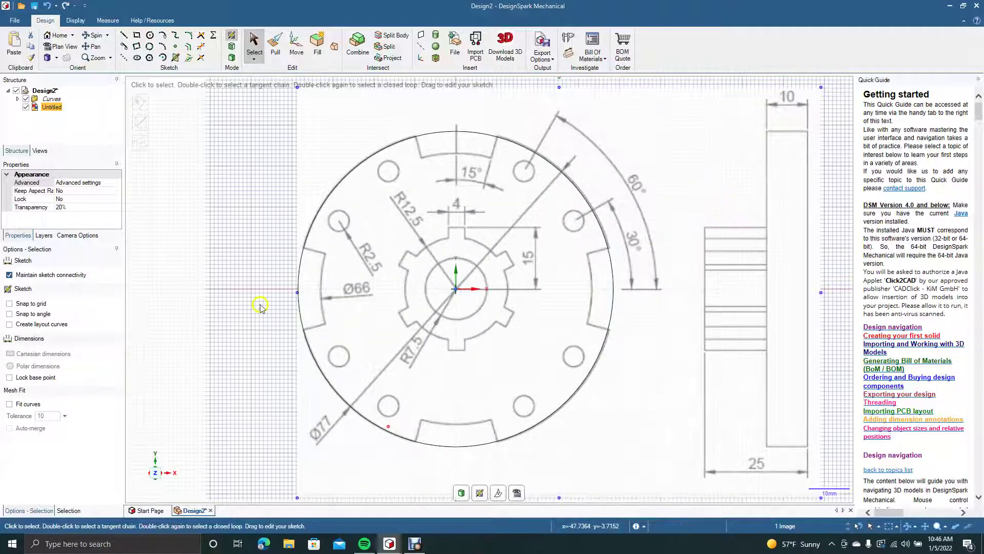
{"action": "left_click", "coordinate": [187, 273]}
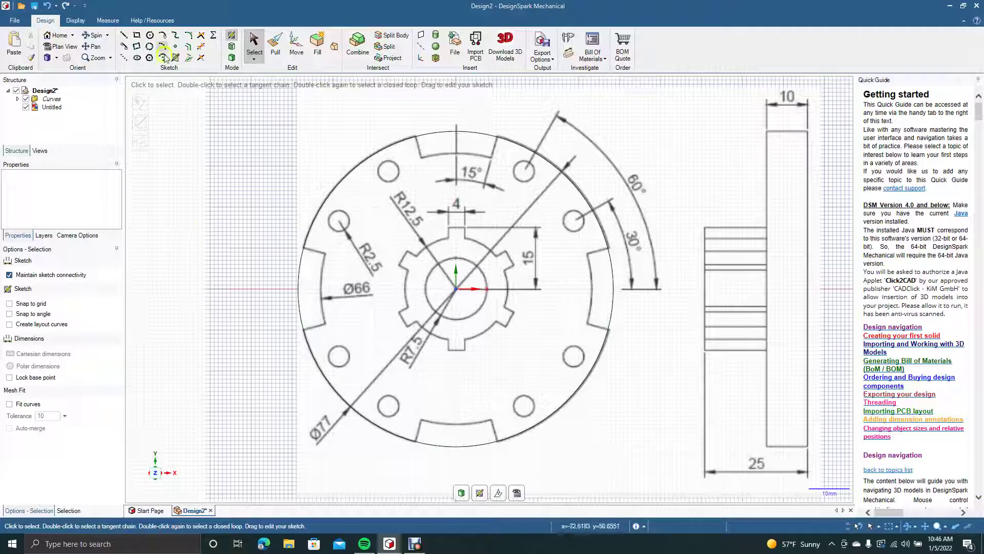
Step: Draw two circles centred on the origin for the bore and hub, with diameters of 15 mm and 25 mm
{"action": "left_click", "coordinate": [150, 35]}
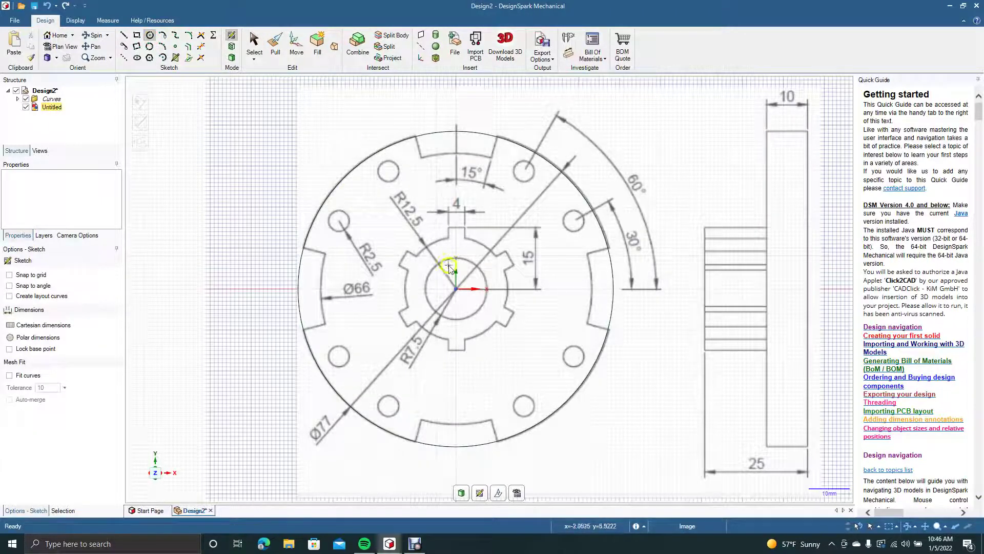
{"action": "left_click", "coordinate": [457, 290]}
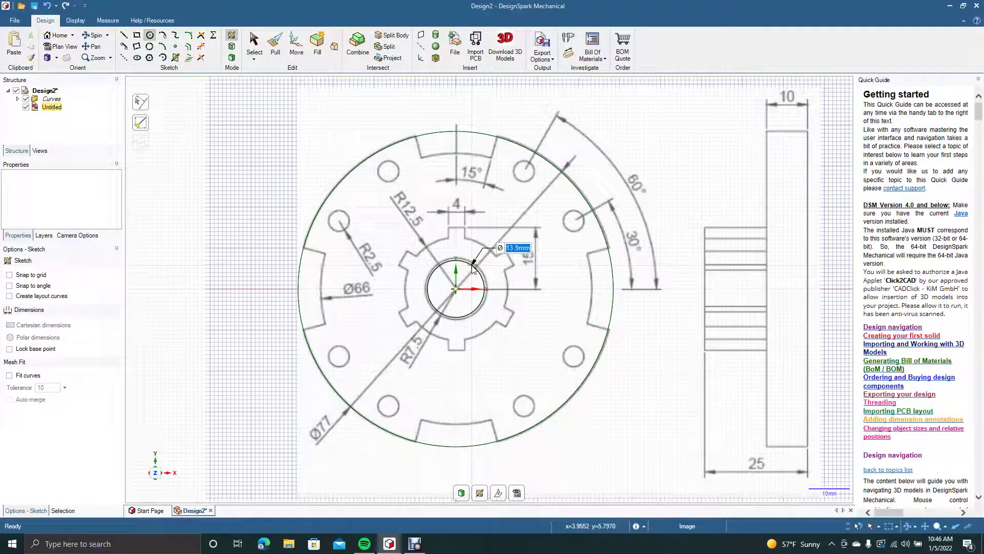
{"action": "type", "text": "15"}
{"action": "key", "text": "Return"}
{"action": "left_click", "coordinate": [456, 289]}
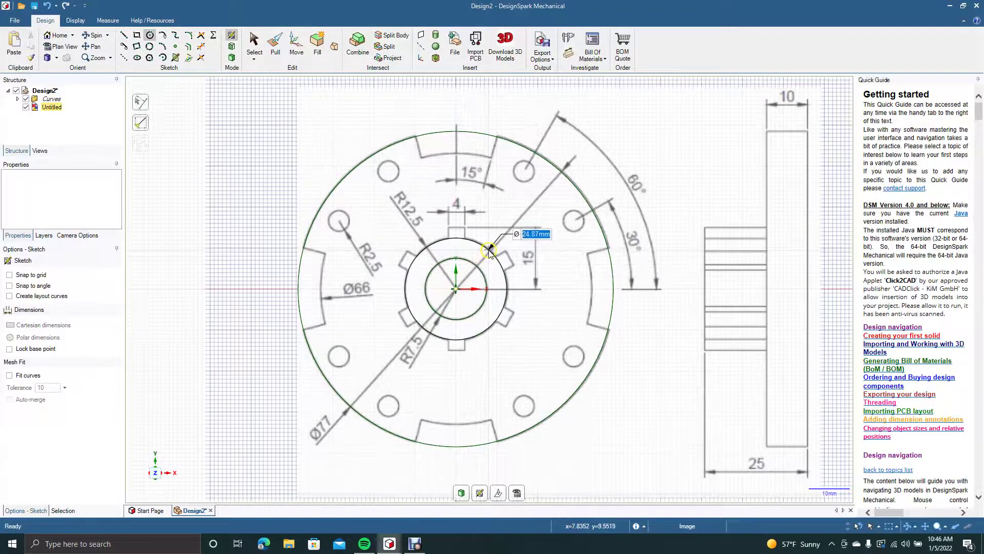
{"action": "type", "text": "25"}
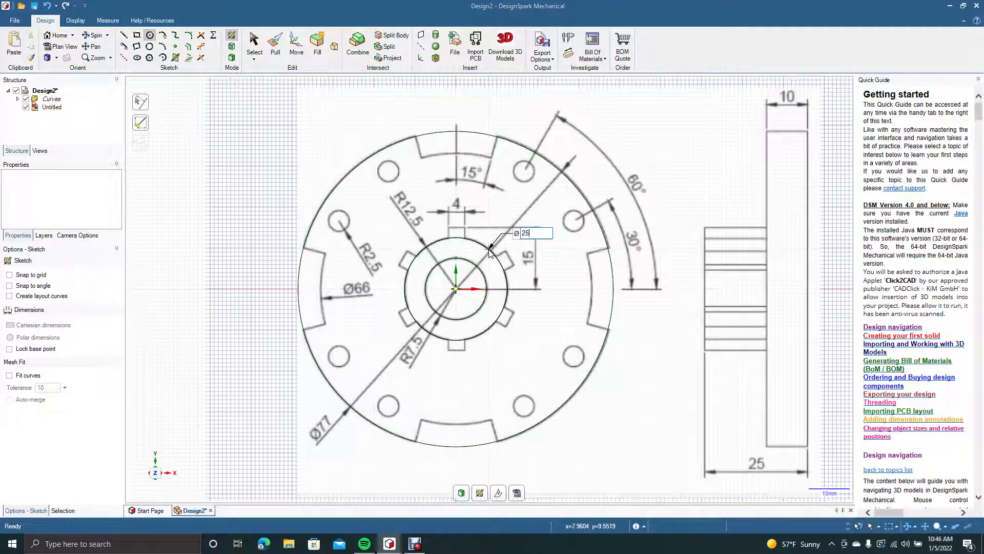
{"action": "key", "text": "Return"}
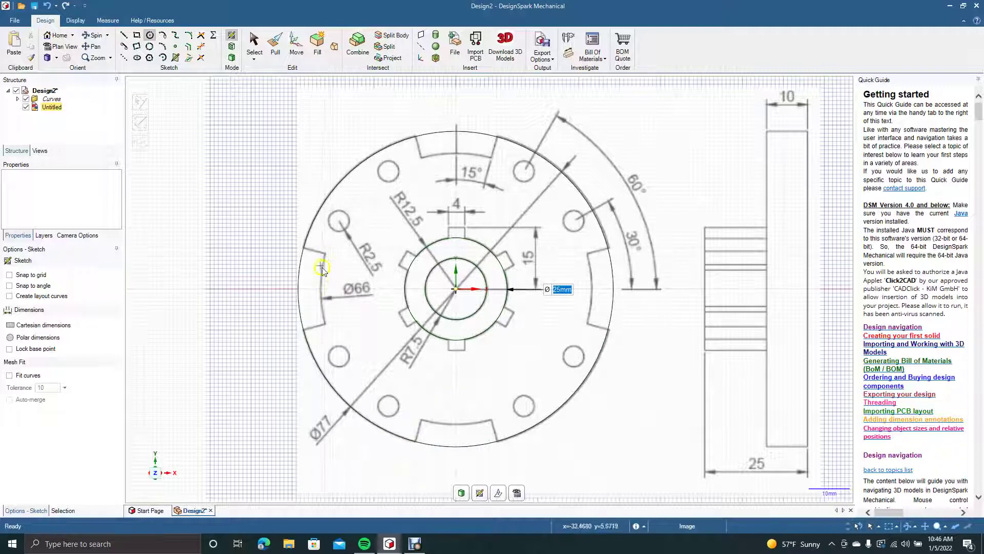
Step: Draw a circle with a diameter of 66 mm centred on the origin for the notch depth
{"action": "left_click", "coordinate": [457, 288]}
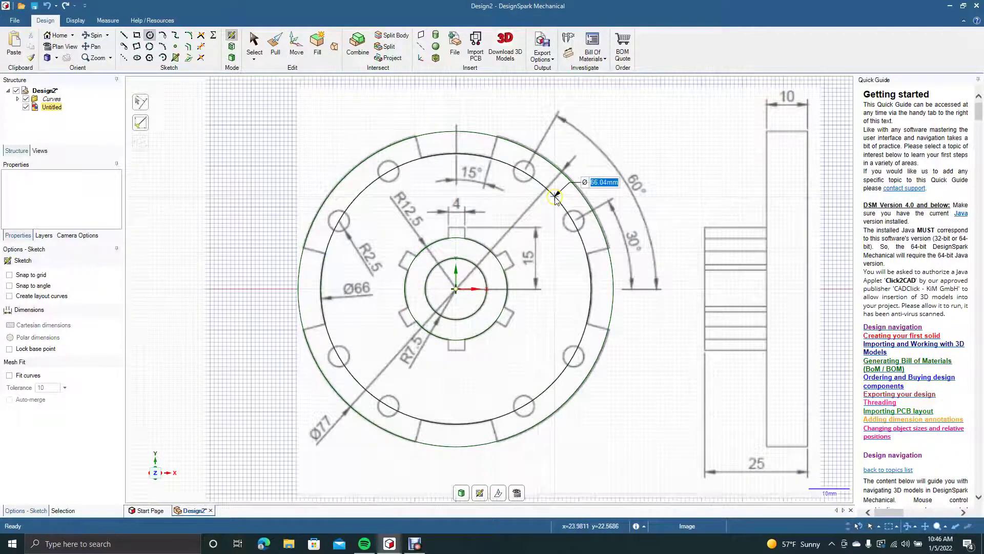
{"action": "type", "text": "66"}
{"action": "key", "text": "Return"}
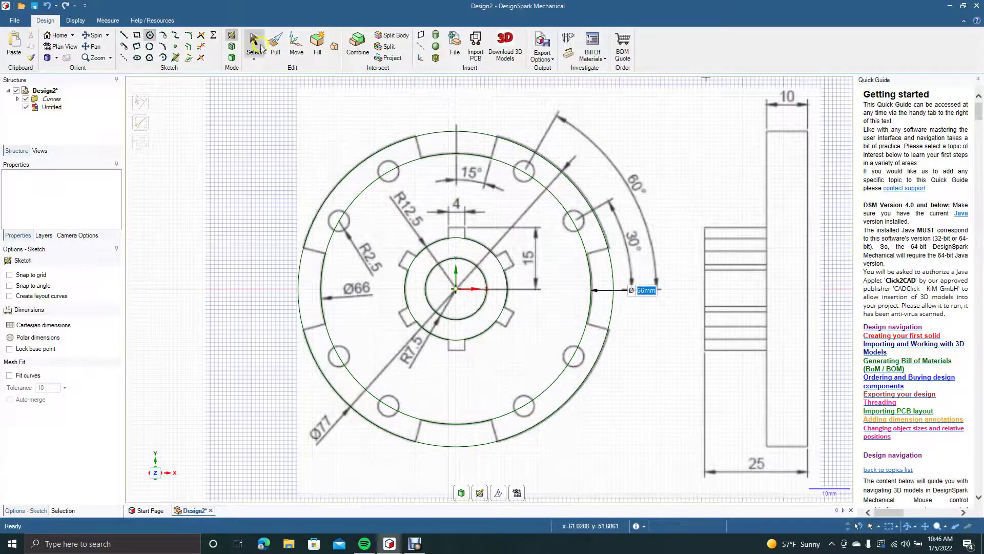
{"action": "left_click", "coordinate": [260, 46]}
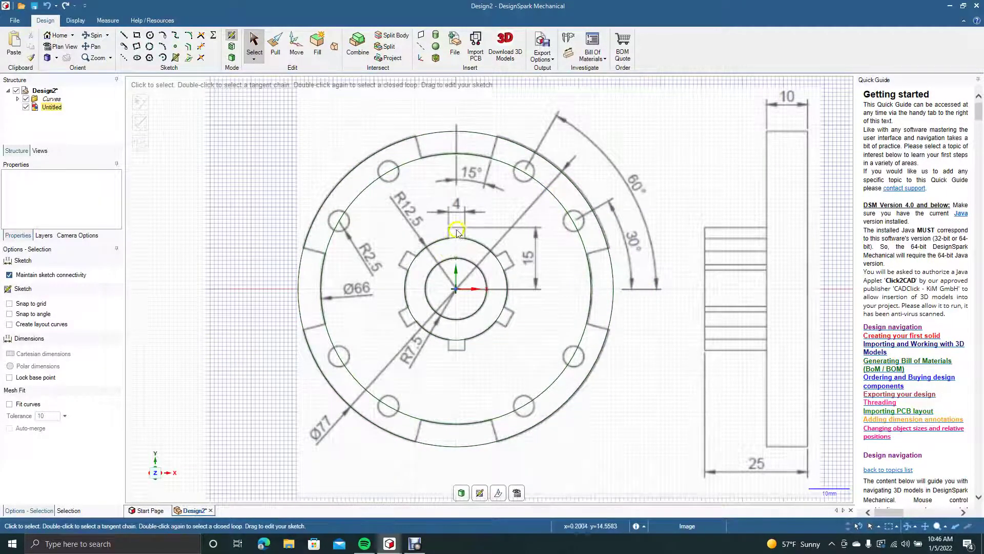
Step: Draw a vertical line through the origin spanning the 66 mm circle from its upper to its lower edge
{"action": "left_click", "coordinate": [122, 36]}
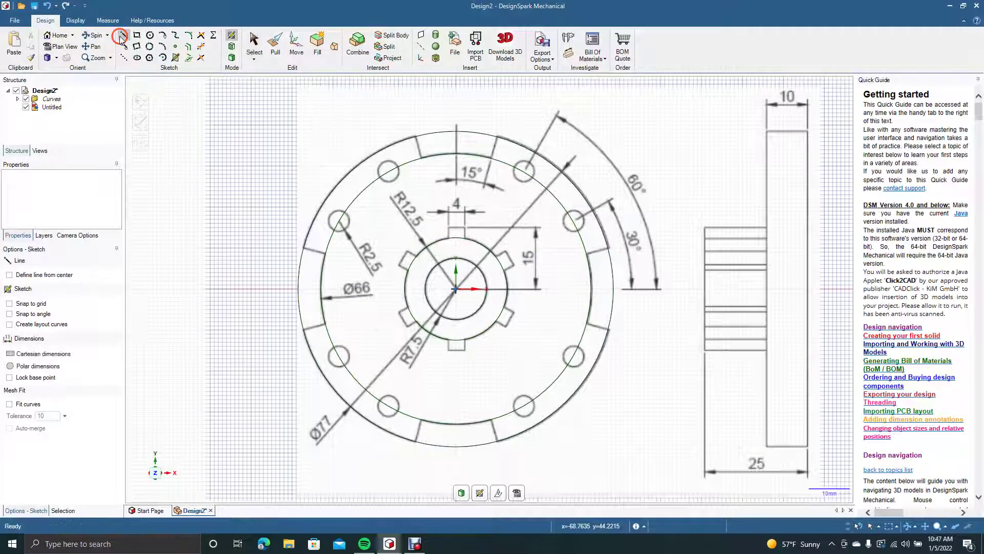
{"action": "left_click", "coordinate": [457, 153]}
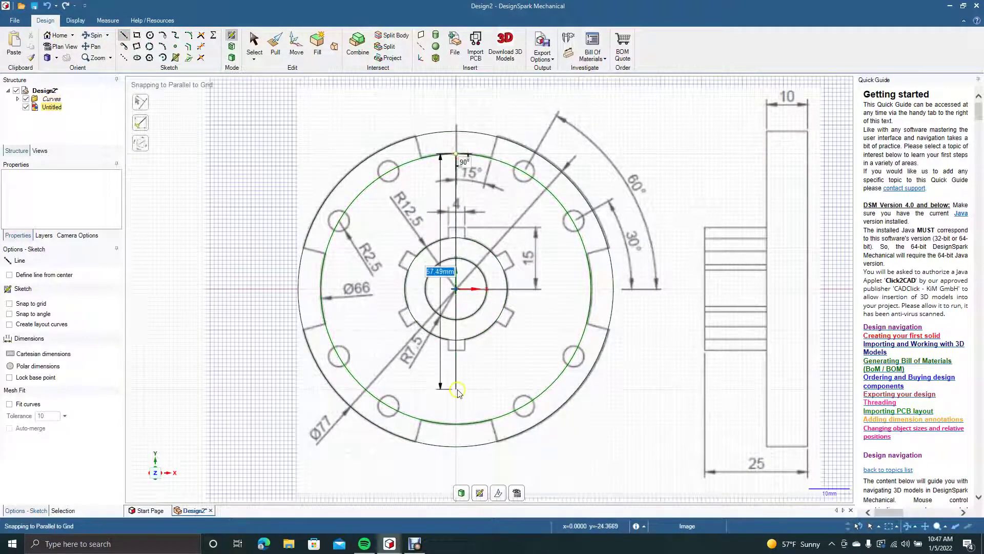
{"action": "left_click", "coordinate": [456, 422]}
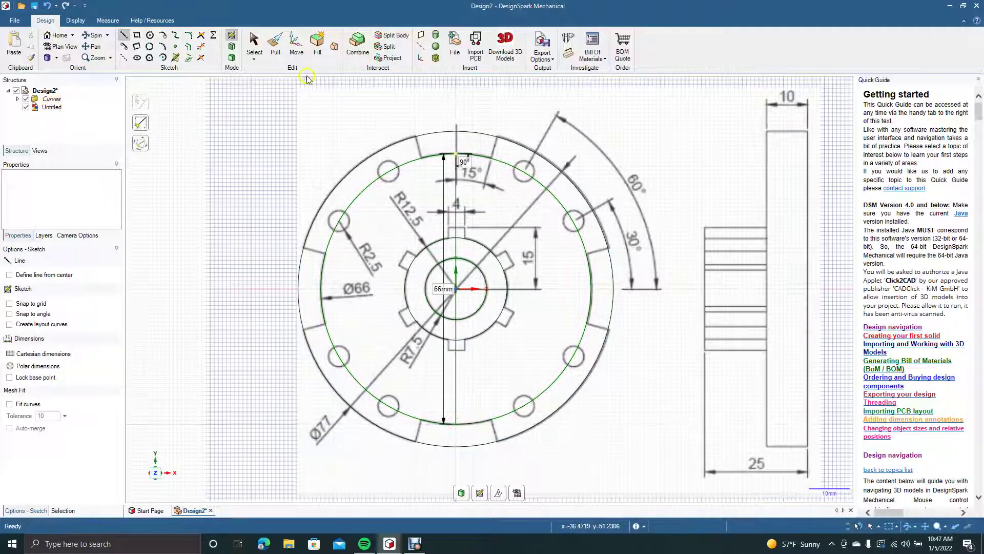
{"action": "left_click", "coordinate": [254, 44]}
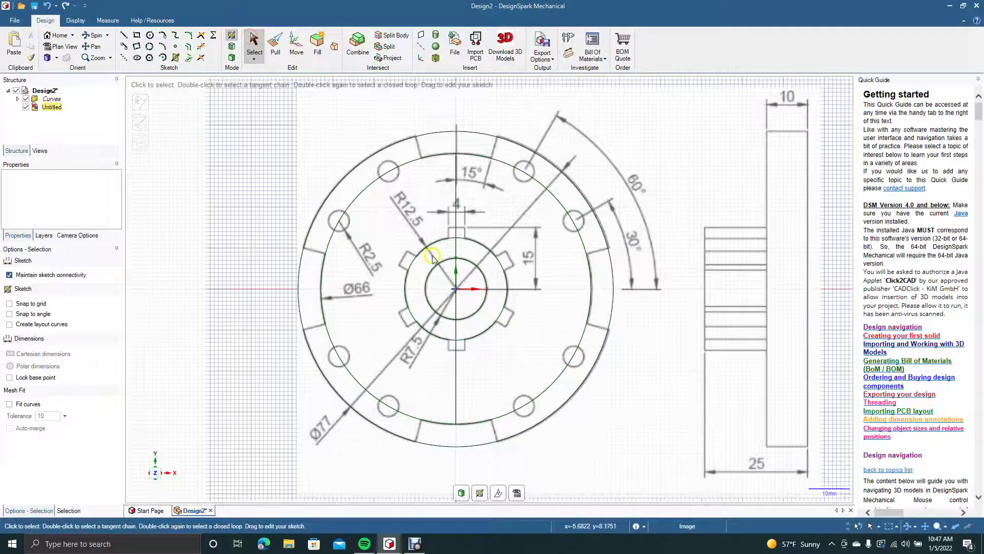
{"action": "scroll", "coordinate": [432, 255], "scroll_direction": "up", "scroll_amount": 4}
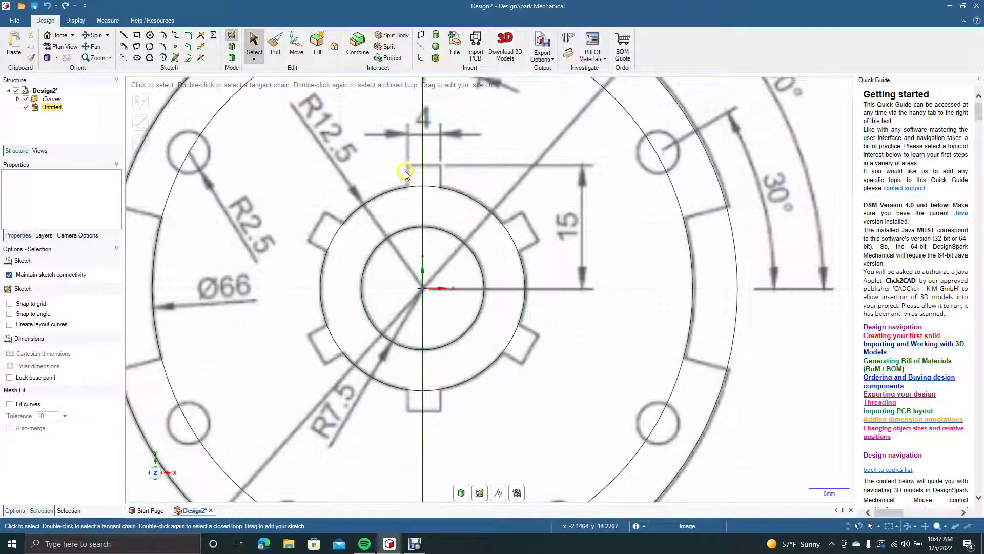
Step: Offset the vertical centre line by 2 mm to each side to form the hub tooth's 4 mm width
{"action": "left_click", "coordinate": [189, 47]}
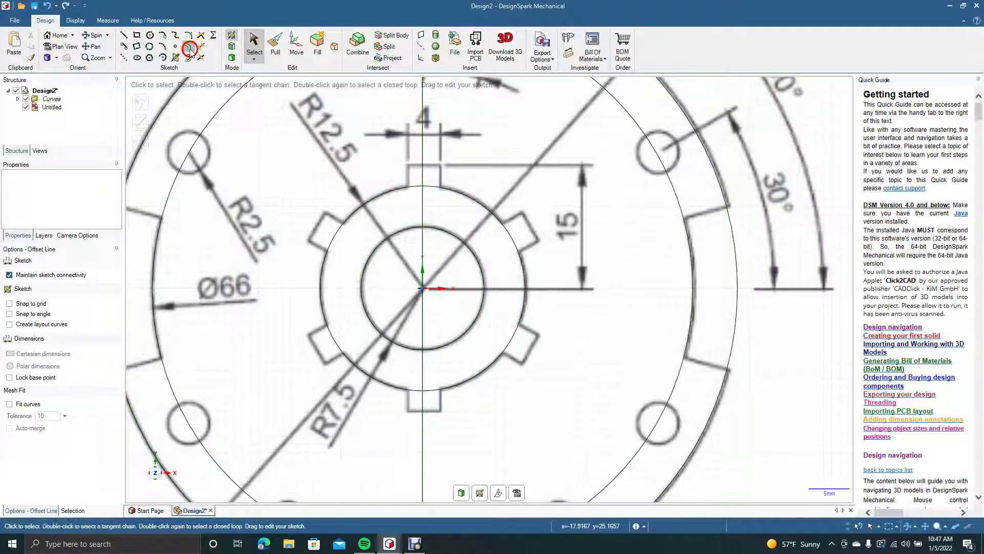
{"action": "left_click", "coordinate": [419, 215]}
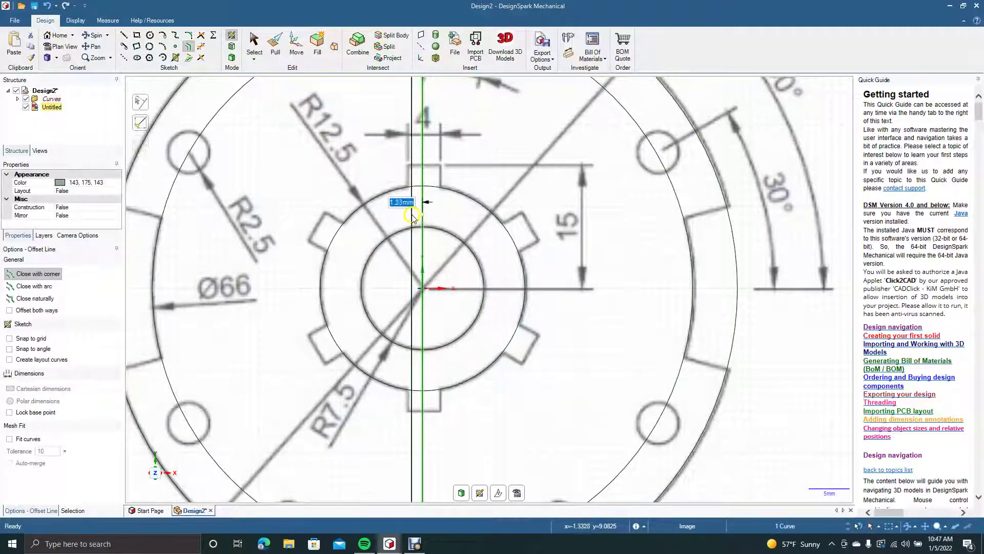
{"action": "left_click", "coordinate": [407, 210]}
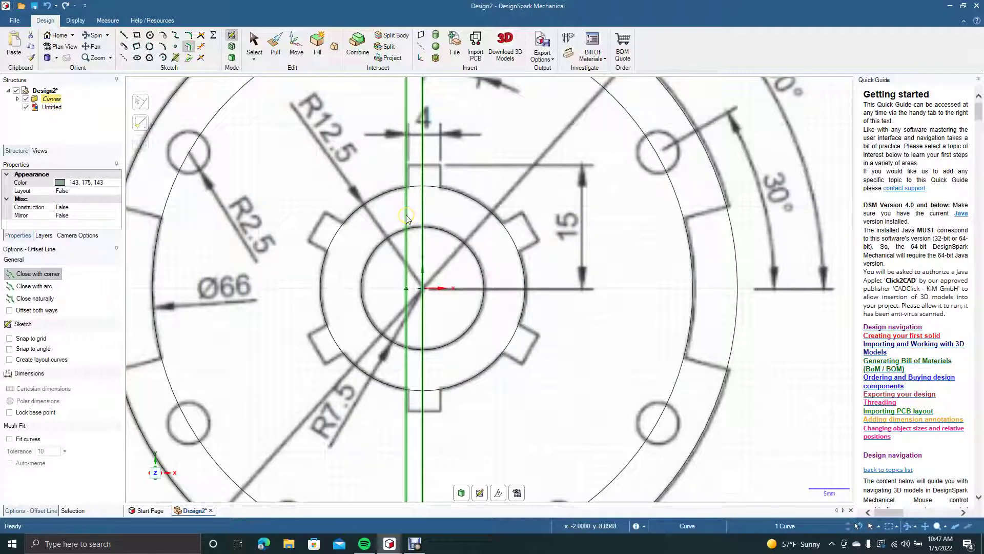
{"action": "left_click", "coordinate": [422, 176]}
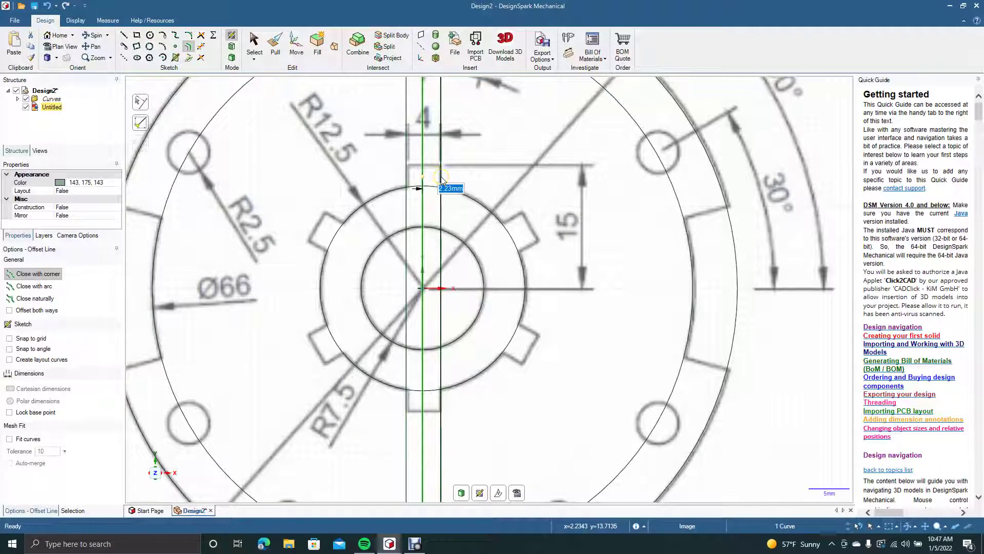
{"action": "type", "text": "2"}
{"action": "key", "text": "Return"}
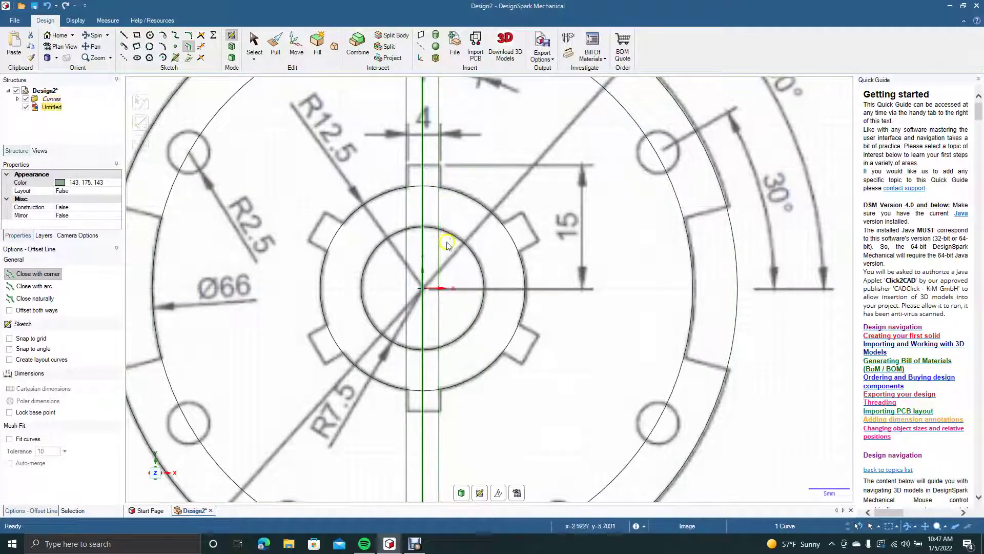
Step: Turn on snapping to the grid and draw a horizontal line about 13.5 mm long through the origin, inside the bore circle
{"action": "left_click", "coordinate": [124, 35]}
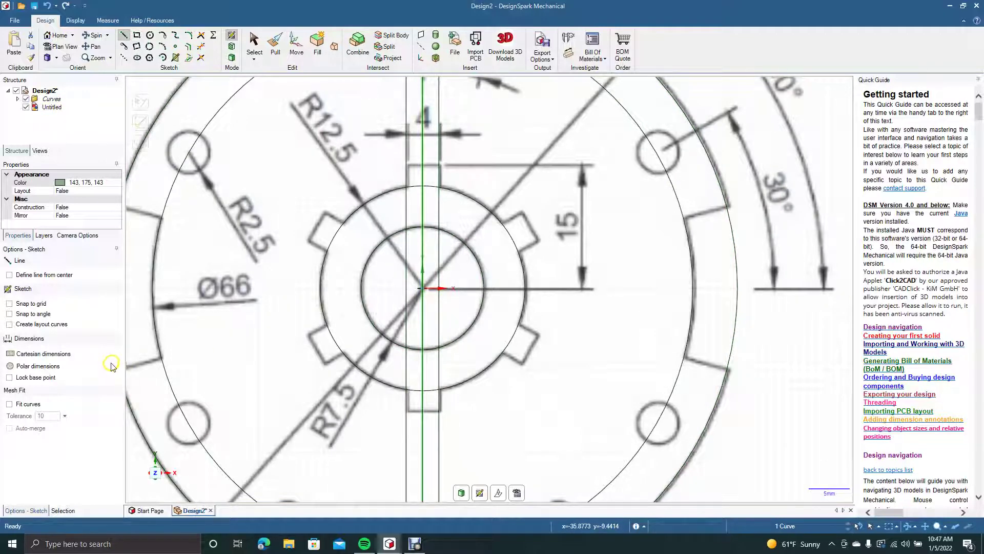
{"action": "left_click", "coordinate": [32, 303]}
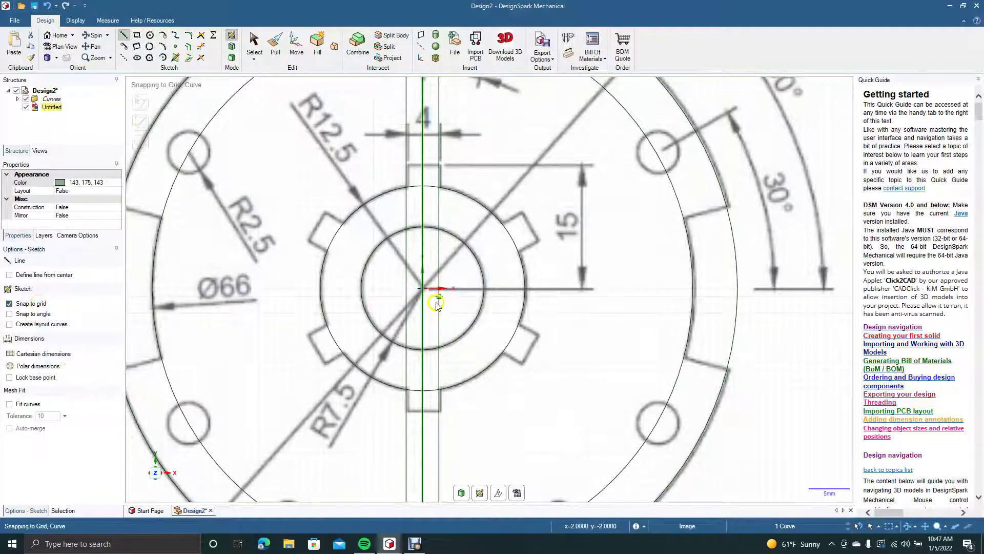
{"action": "left_click", "coordinate": [373, 289]}
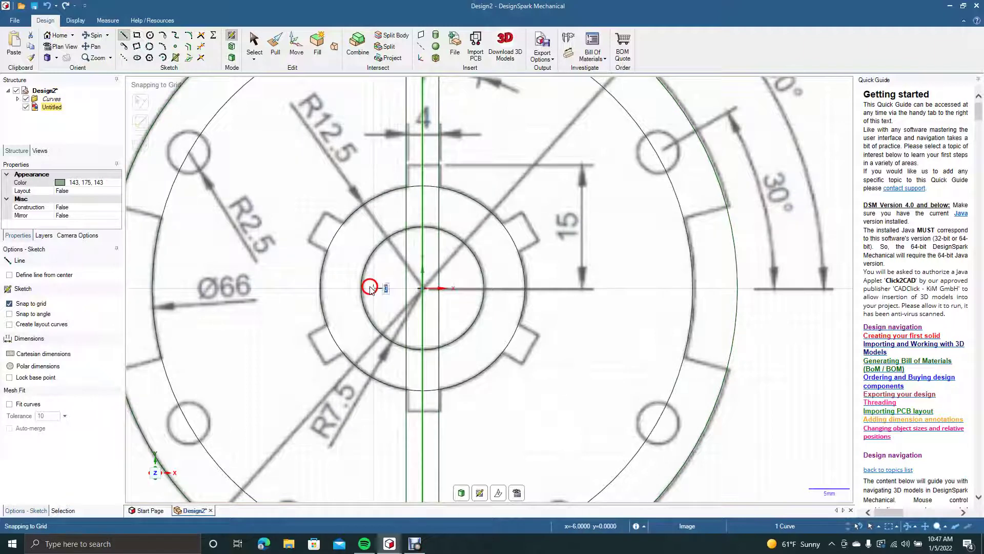
{"action": "left_click", "coordinate": [484, 288]}
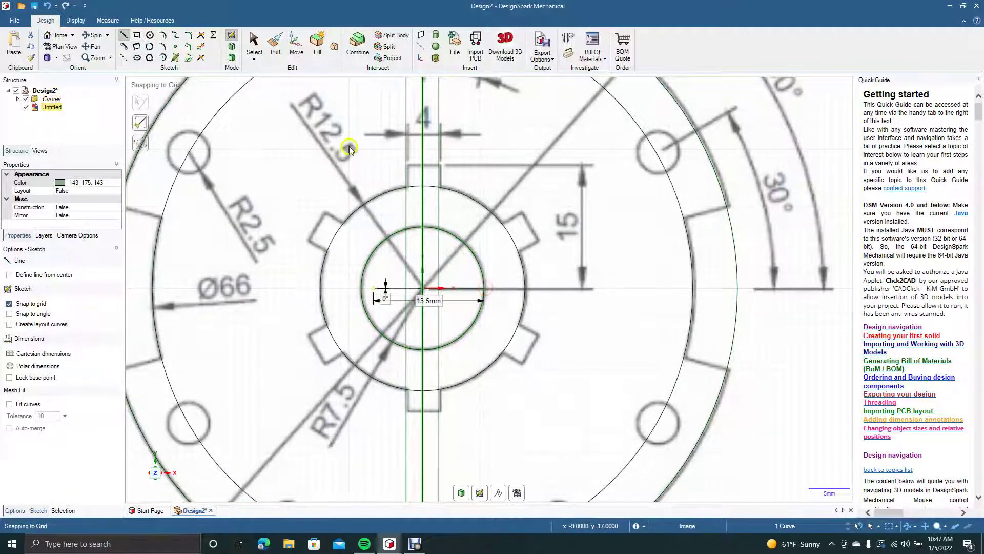
{"action": "left_click", "coordinate": [258, 51]}
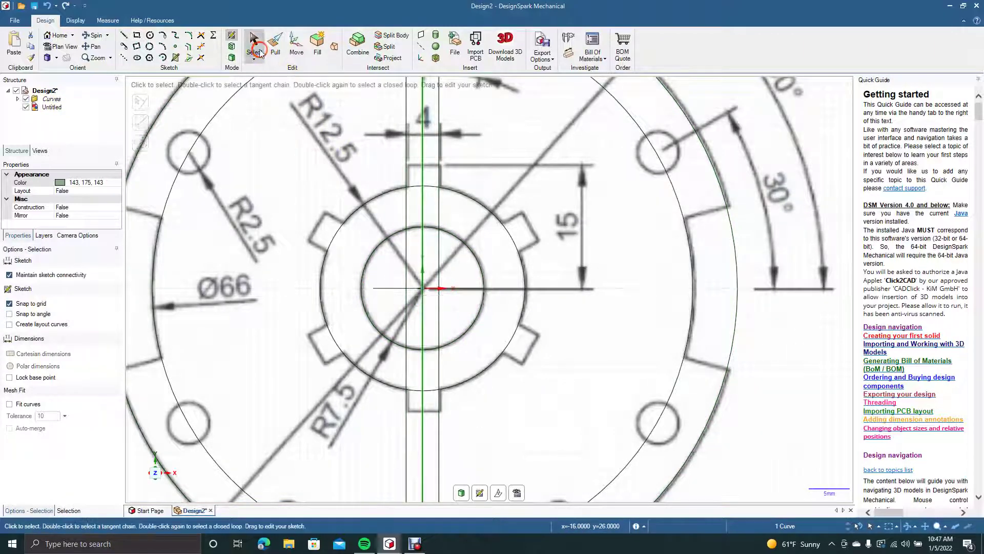
Step: Offset the horizontal line 15 mm upward from the origin to mark the outer edge of the hub tooth
{"action": "left_click", "coordinate": [189, 46]}
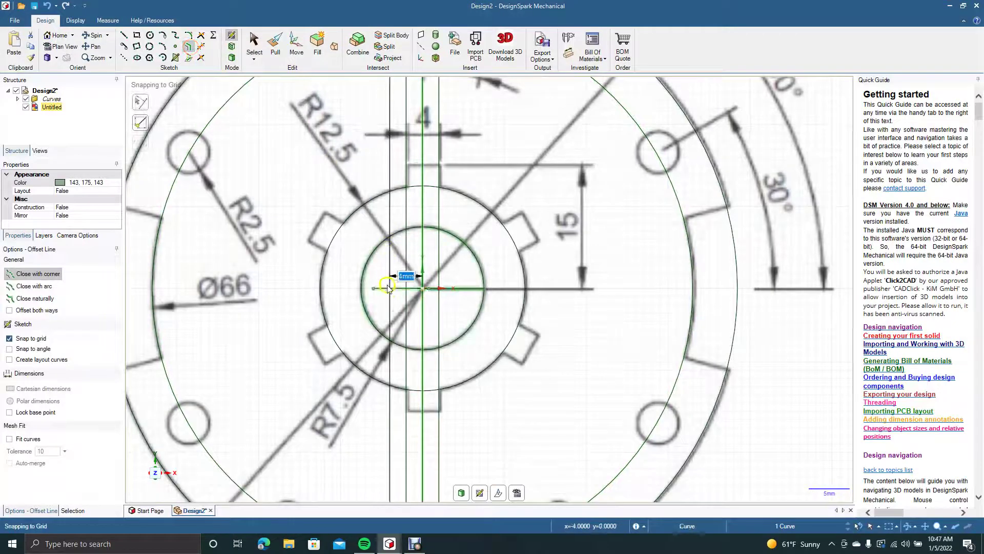
{"action": "left_click", "coordinate": [252, 41]}
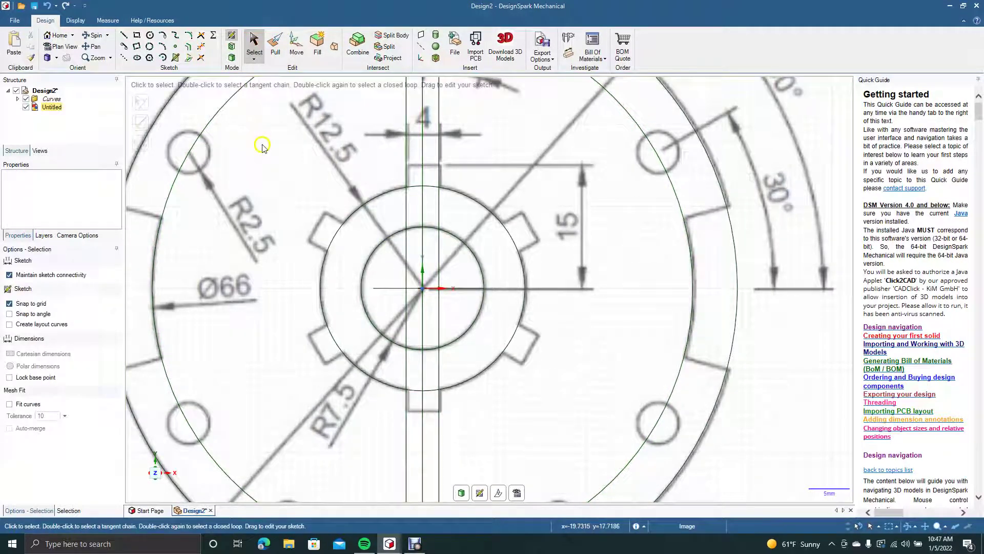
{"action": "left_click", "coordinate": [378, 291]}
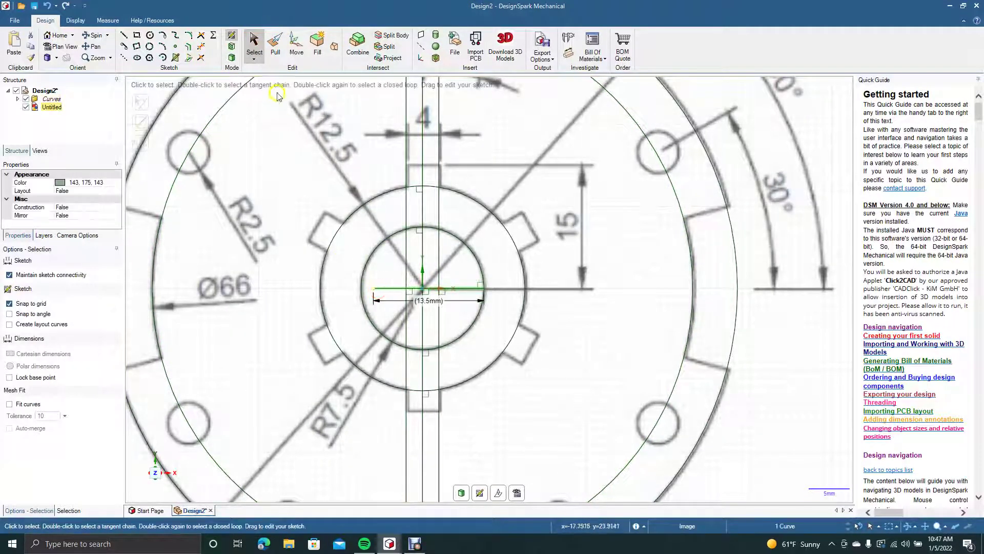
{"action": "left_click", "coordinate": [188, 47]}
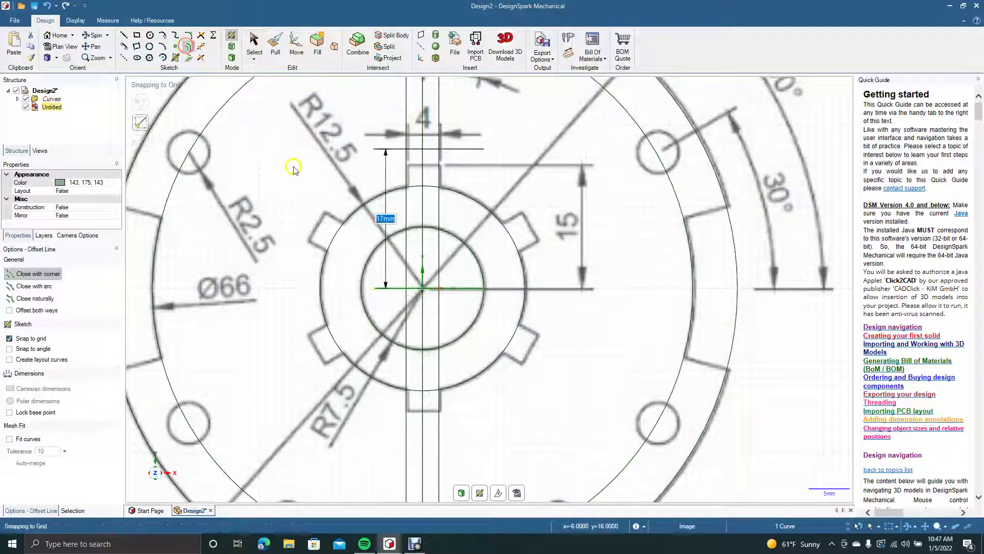
{"action": "left_click", "coordinate": [395, 167]}
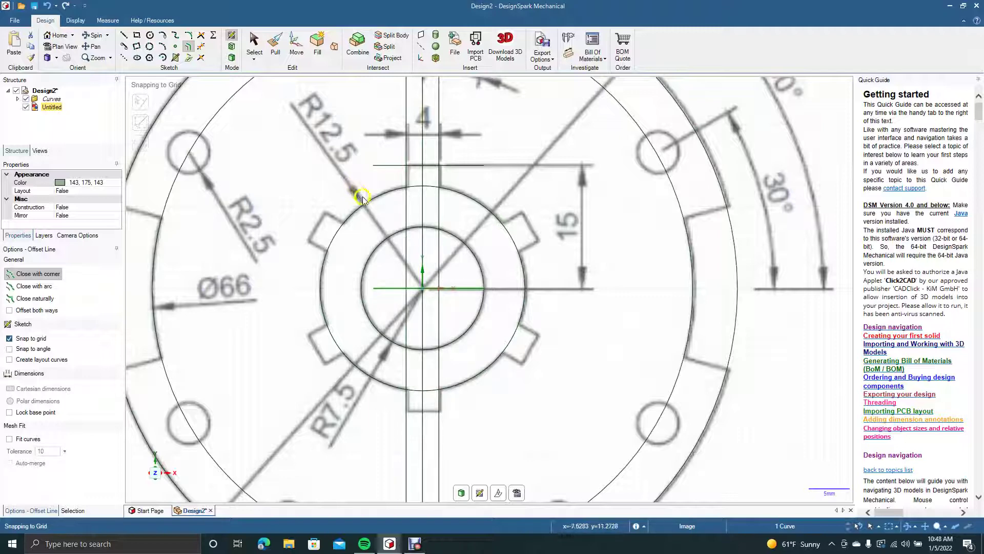
Step: Trim the three vertical lines above the tooth's outer edge and the horizontal line's overhang on both sides
{"action": "left_click", "coordinate": [201, 47]}
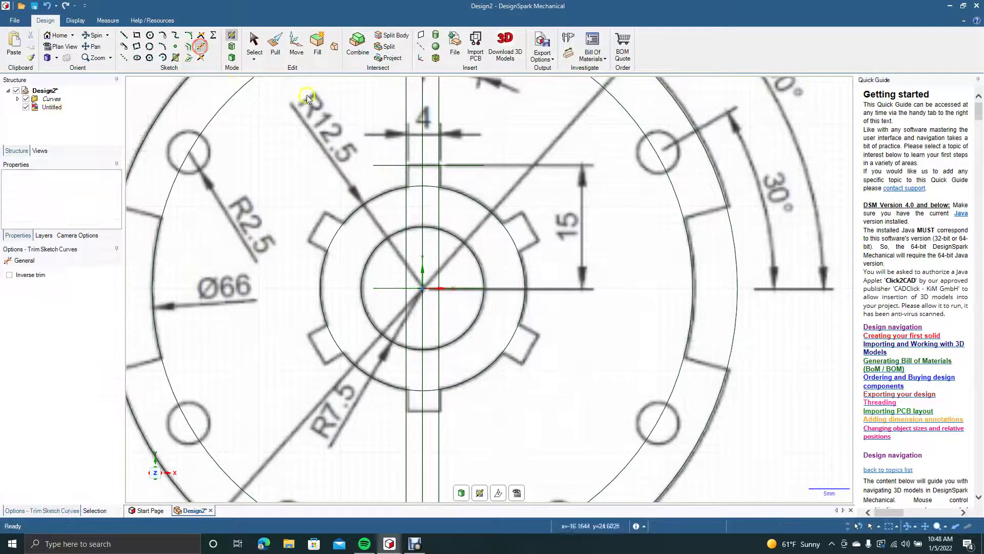
{"action": "left_click", "coordinate": [408, 126]}
{"action": "left_click", "coordinate": [423, 125]}
{"action": "left_click", "coordinate": [439, 131]}
{"action": "left_click", "coordinate": [383, 165]}
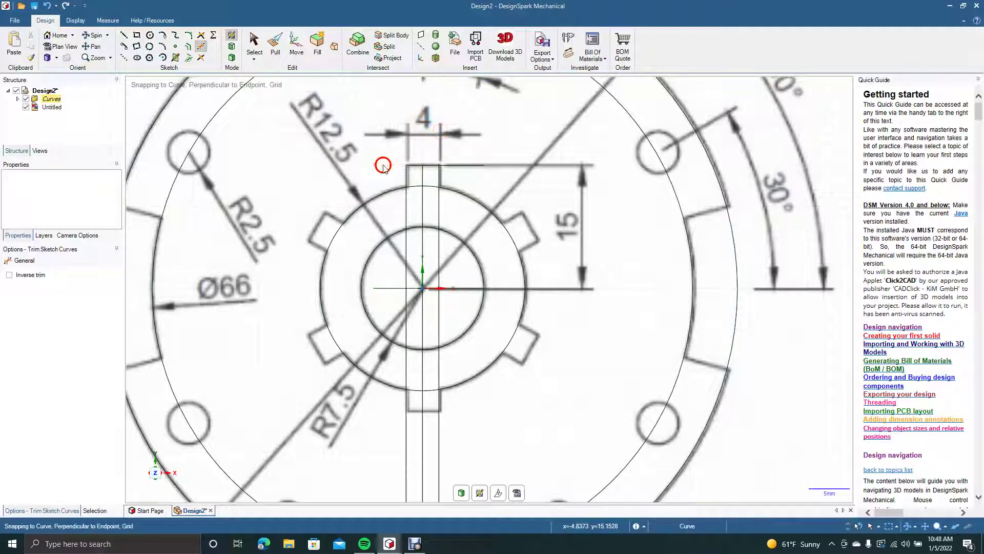
{"action": "left_click", "coordinate": [450, 165]}
Step: Try to trim the upper parts of the vertical lines between the hub circle and the bore circle
{"action": "left_click", "coordinate": [440, 202]}
{"action": "left_click", "coordinate": [424, 207]}
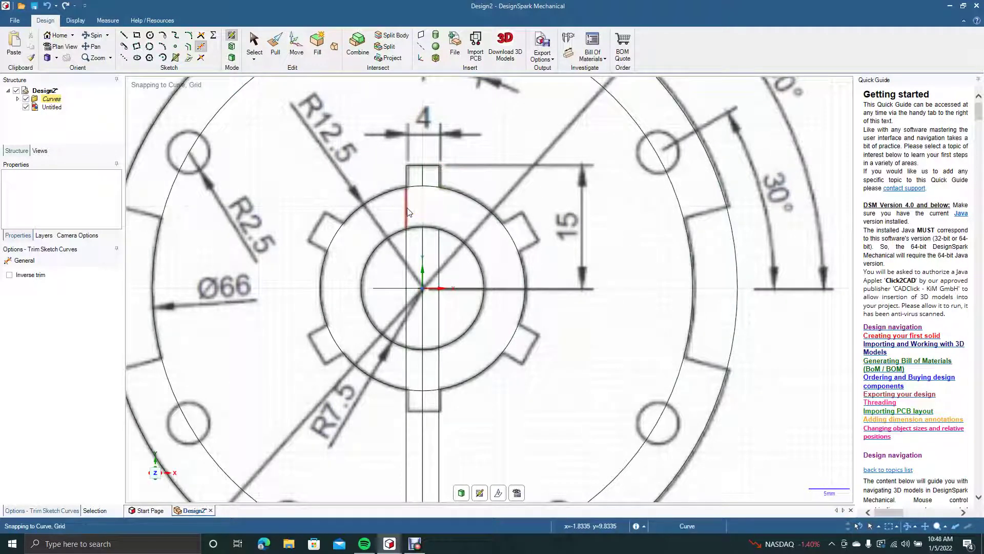
{"action": "left_click", "coordinate": [408, 211]}
{"action": "left_click", "coordinate": [408, 233]}
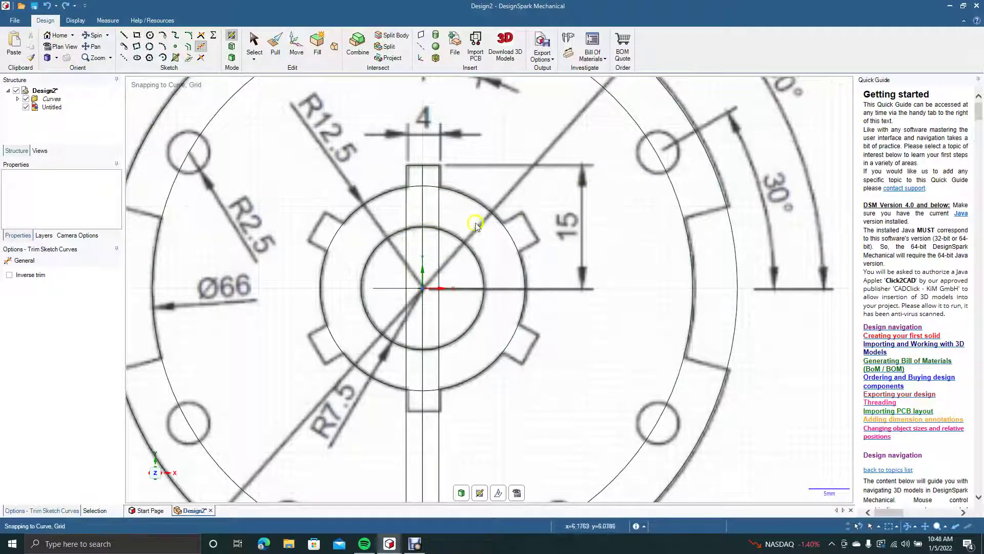
Step: Trim away the horizontal line and the vertical line segments inside the bore circle
{"action": "left_click", "coordinate": [419, 241]}
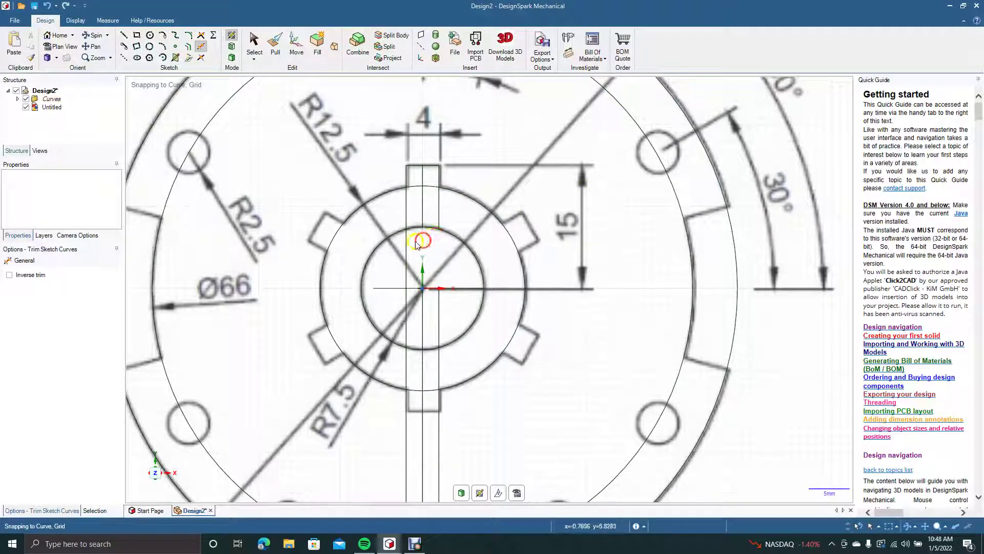
{"action": "left_click", "coordinate": [396, 288]}
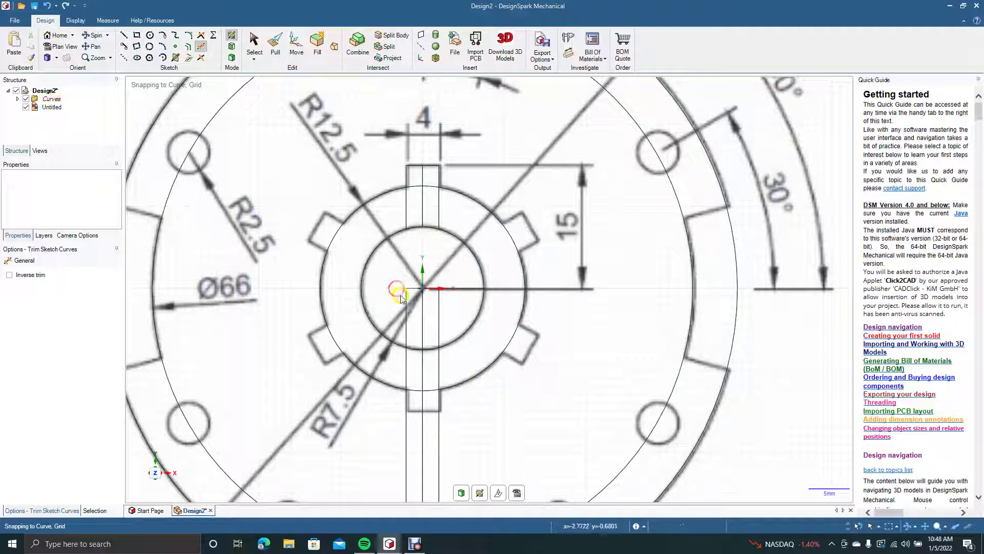
{"action": "left_click", "coordinate": [411, 288]}
{"action": "left_click", "coordinate": [419, 315]}
{"action": "left_click", "coordinate": [439, 323]}
Step: Trim away the three vertical lines below the bore, leaving only the upper tooth's lines
{"action": "left_click", "coordinate": [439, 362]}
{"action": "left_click", "coordinate": [420, 365]}
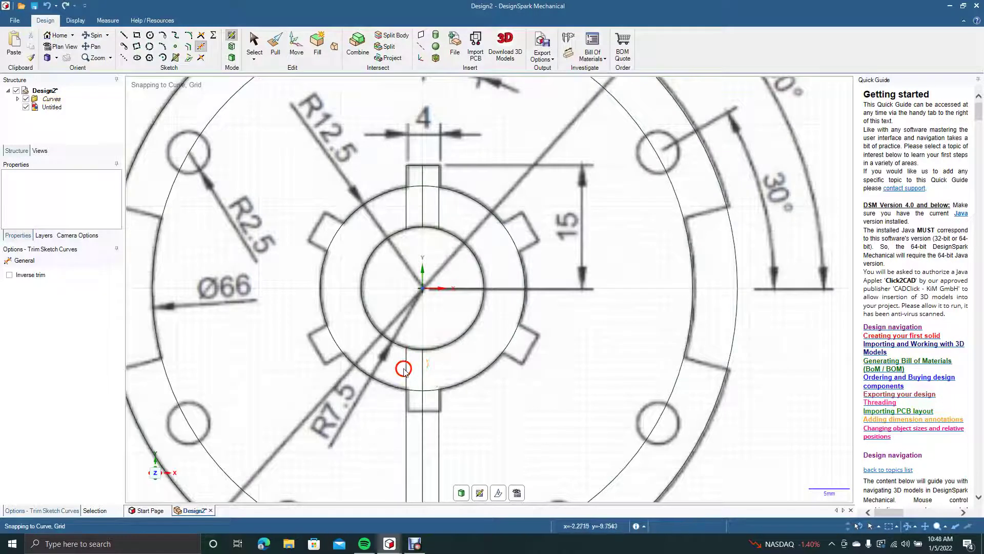
{"action": "left_click", "coordinate": [405, 369]}
{"action": "left_click", "coordinate": [422, 373]}
{"action": "left_click", "coordinate": [408, 407]}
{"action": "left_click", "coordinate": [420, 420]}
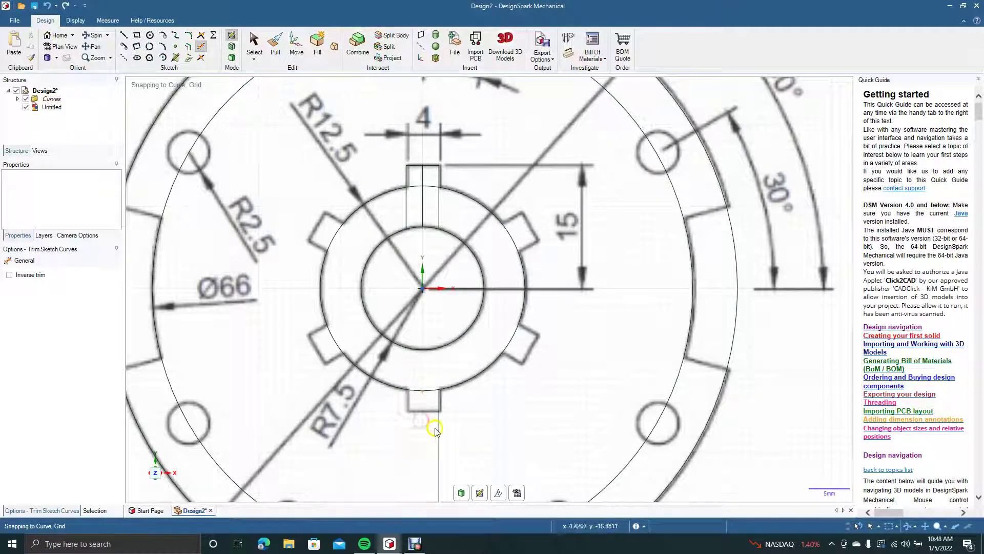
{"action": "left_click", "coordinate": [433, 431]}
{"action": "left_click", "coordinate": [426, 407]}
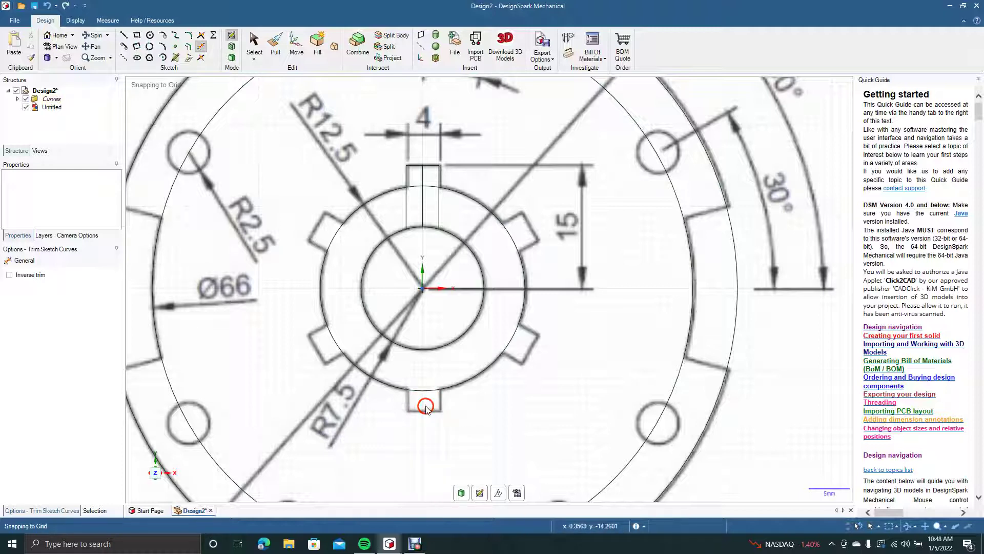
{"action": "left_click", "coordinate": [430, 184]}
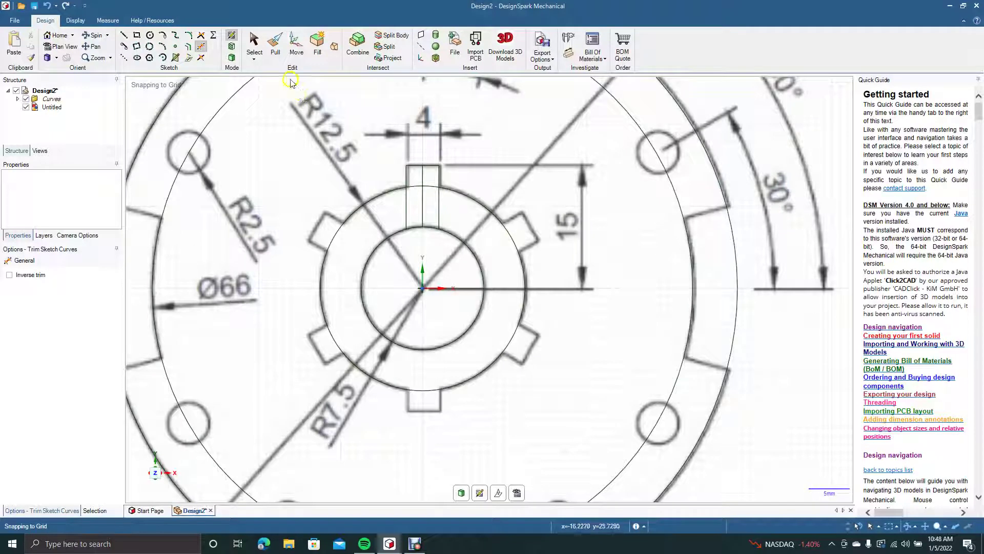
Step: Pattern the upper tooth's four lines around the origin as a circular pattern with a count of 6 at 60° spacing
{"action": "left_click", "coordinate": [297, 45]}
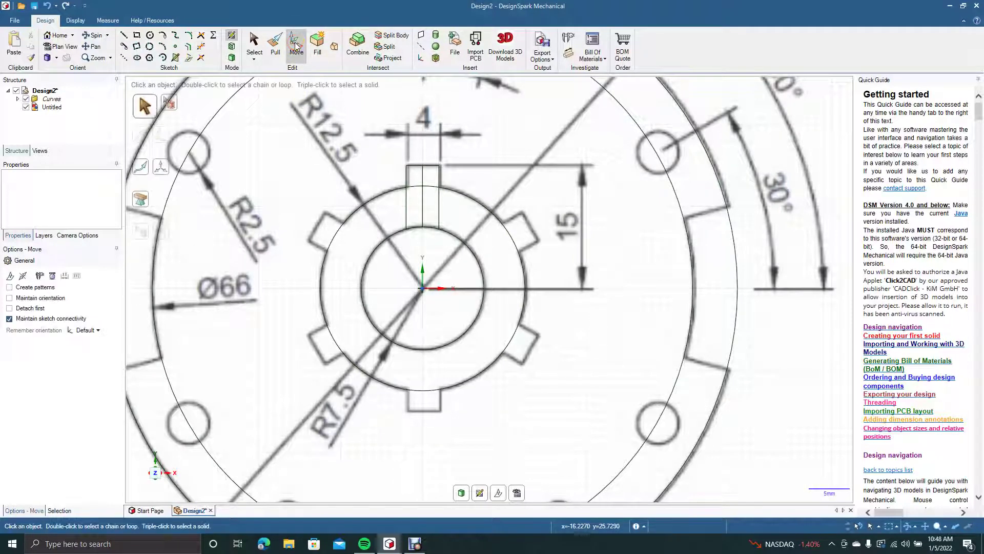
{"action": "left_click_drag", "start_coordinate": [382, 124], "coordinate": [456, 227]}
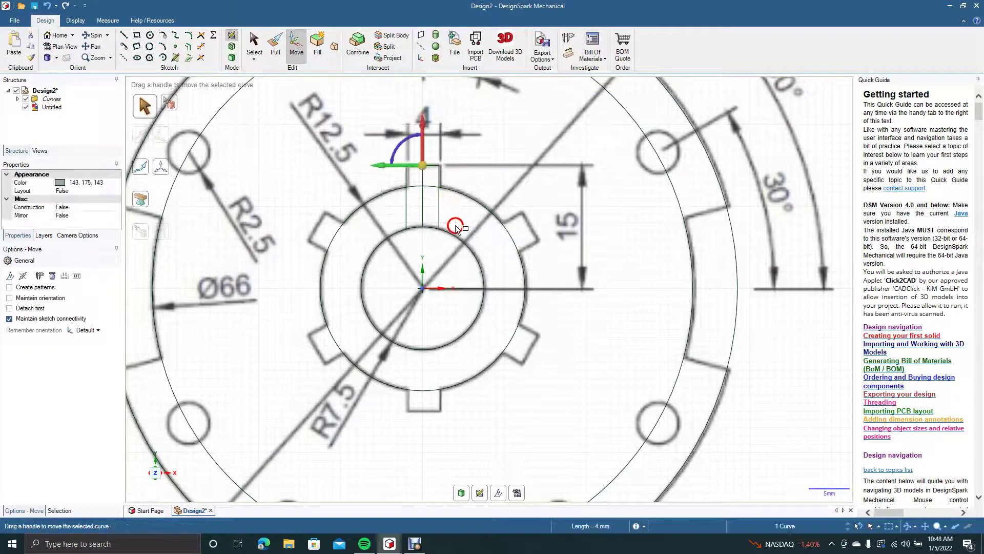
{"action": "left_click", "coordinate": [373, 113]}
{"action": "left_click_drag", "start_coordinate": [373, 112], "coordinate": [458, 229]}
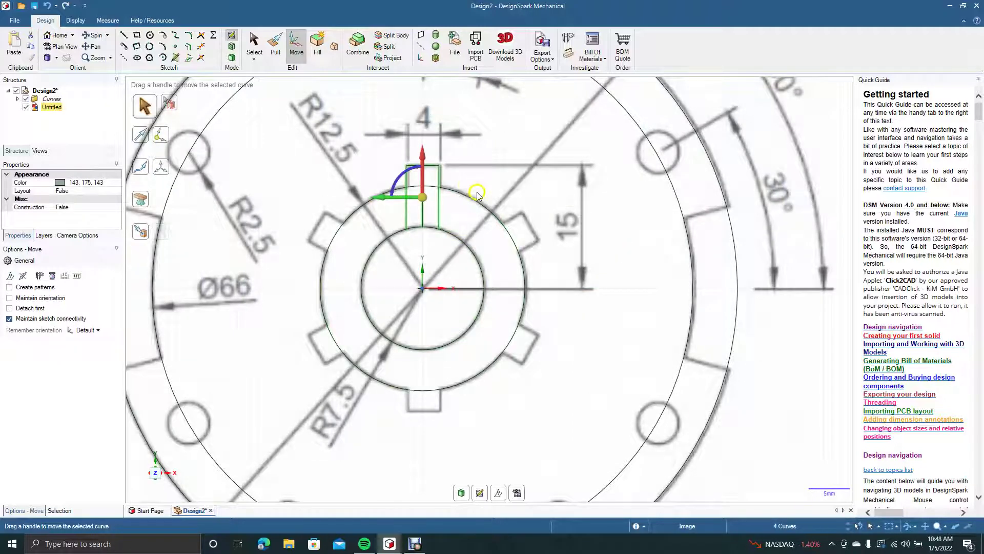
{"action": "left_click", "coordinate": [31, 288]}
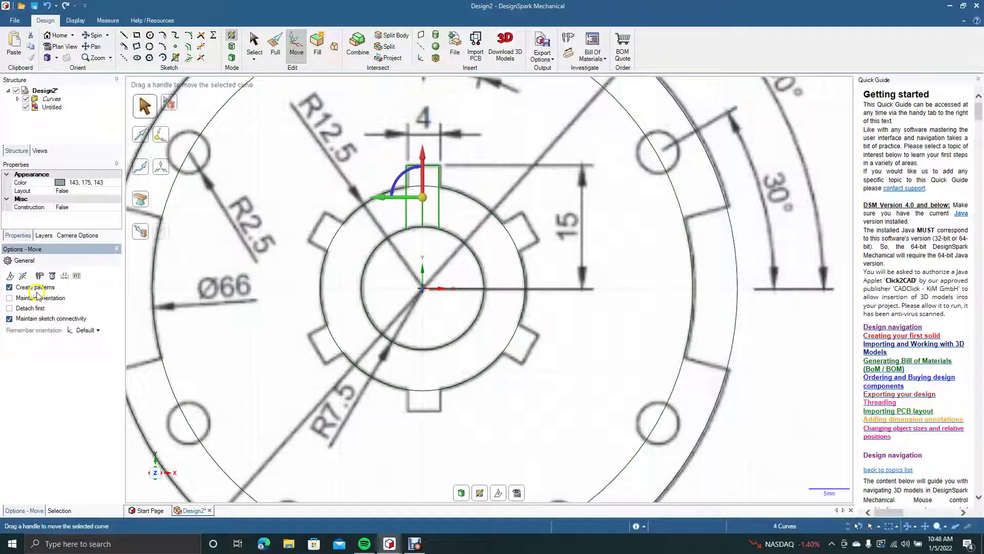
{"action": "left_click", "coordinate": [422, 197]}
{"action": "mouse_move", "coordinate": [421, 197]}
{"action": "left_mouse_down"}
{"action": "mouse_move", "coordinate": [423, 290]}
{"action": "mouse_move", "coordinate": [382, 274]}
{"action": "mouse_move", "coordinate": [361, 306]}
{"action": "left_mouse_up"}
{"action": "left_click", "coordinate": [400, 268]}
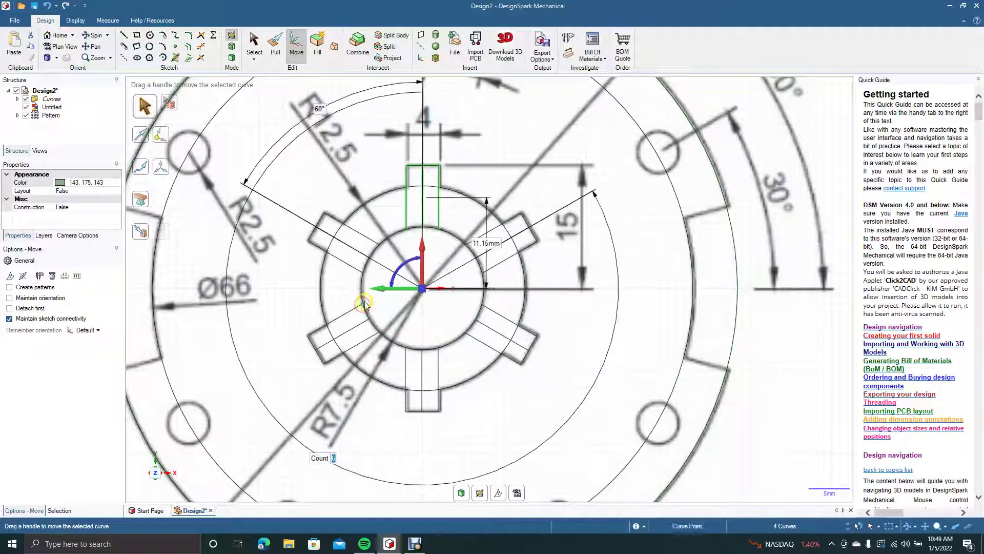
{"action": "left_click", "coordinate": [757, 342]}
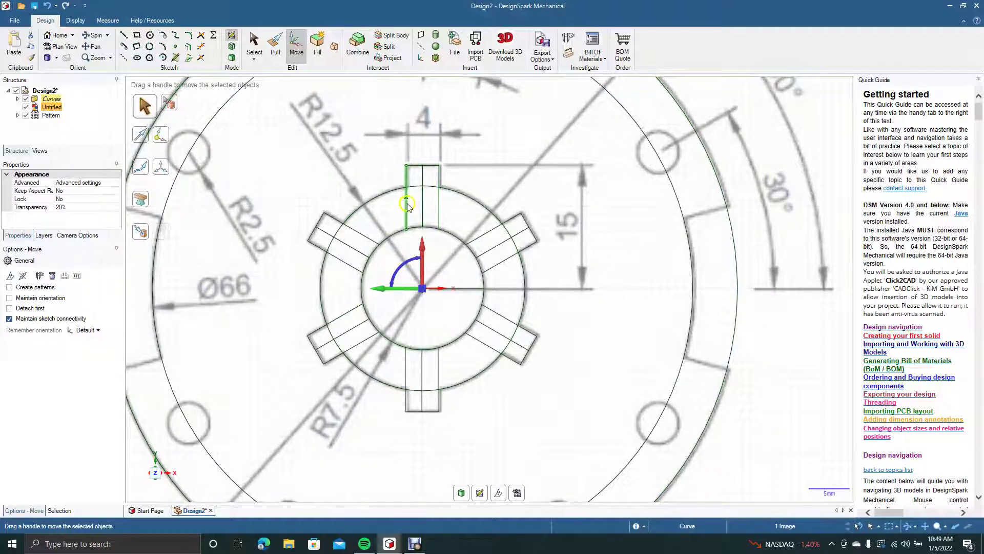
{"action": "left_click", "coordinate": [419, 188]}
{"action": "key", "text": "Escape"}
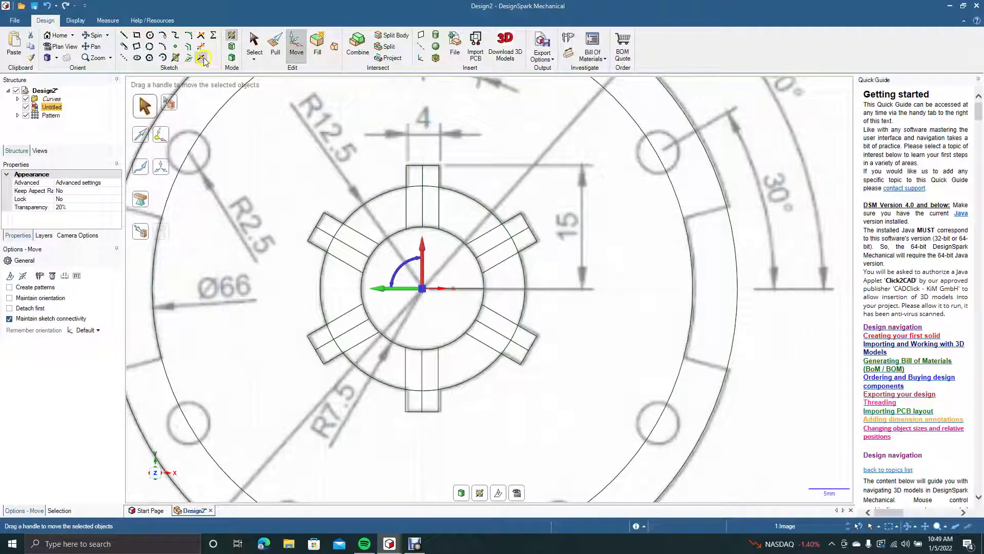
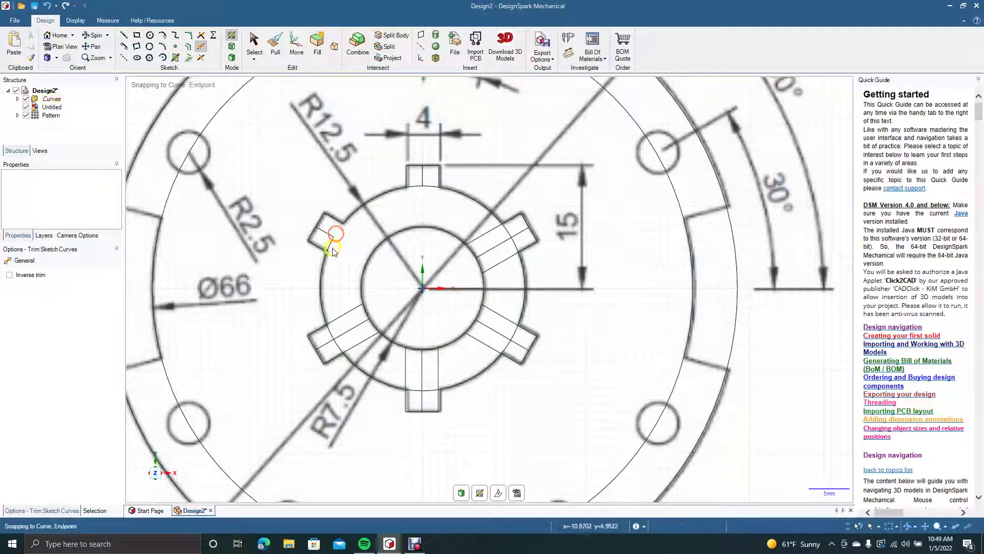
Step: Trim away the excess lines and hub-circle arcs at the upper-left, upper and upper-right teeth, leaving only their outlines
{"action": "left_click", "coordinate": [329, 236]}
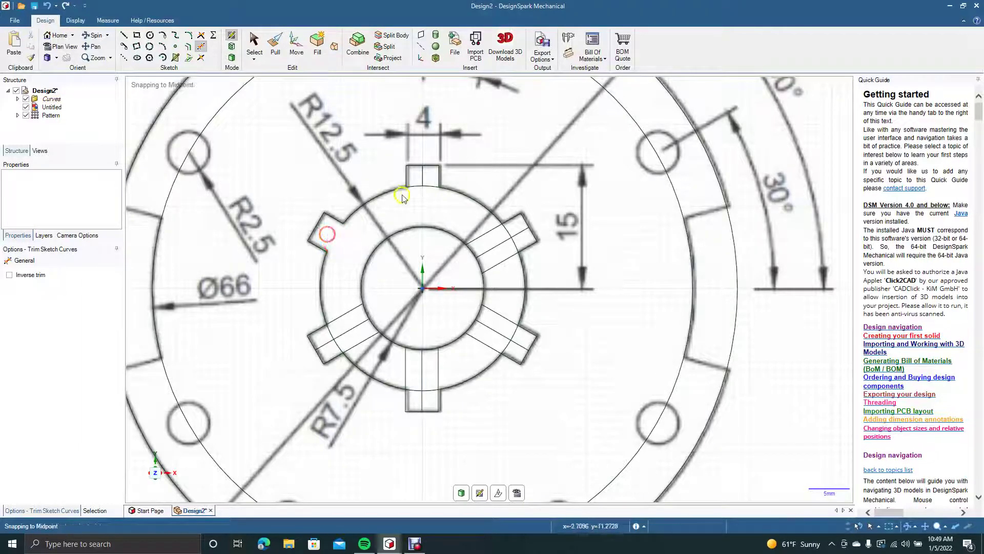
{"action": "left_click", "coordinate": [416, 185]}
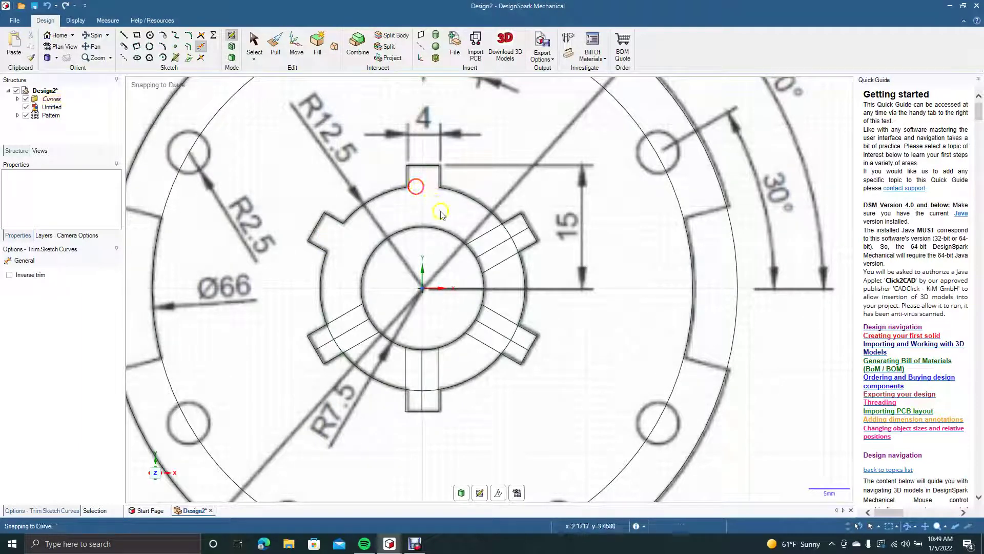
{"action": "left_click", "coordinate": [491, 245]}
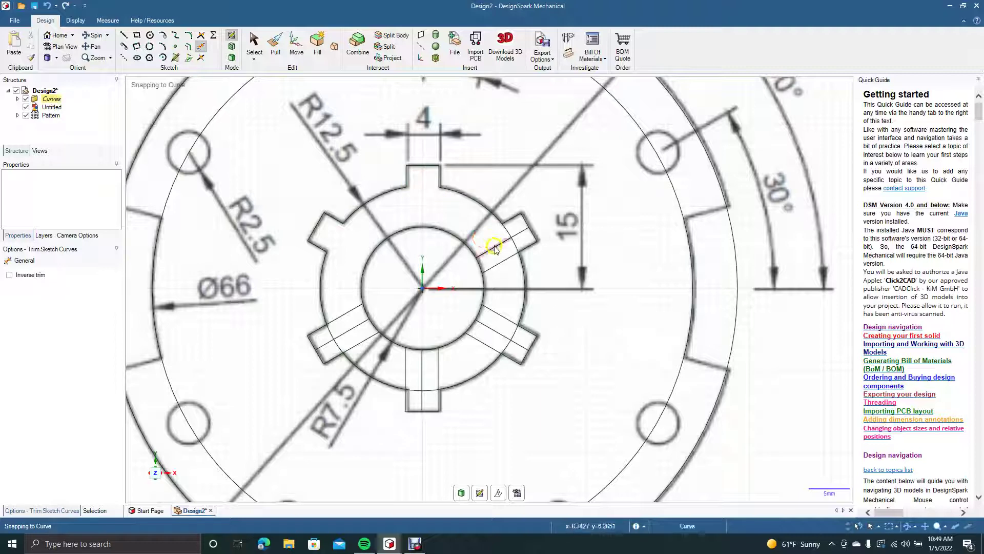
{"action": "left_click", "coordinate": [505, 259]}
{"action": "left_click", "coordinate": [515, 232]}
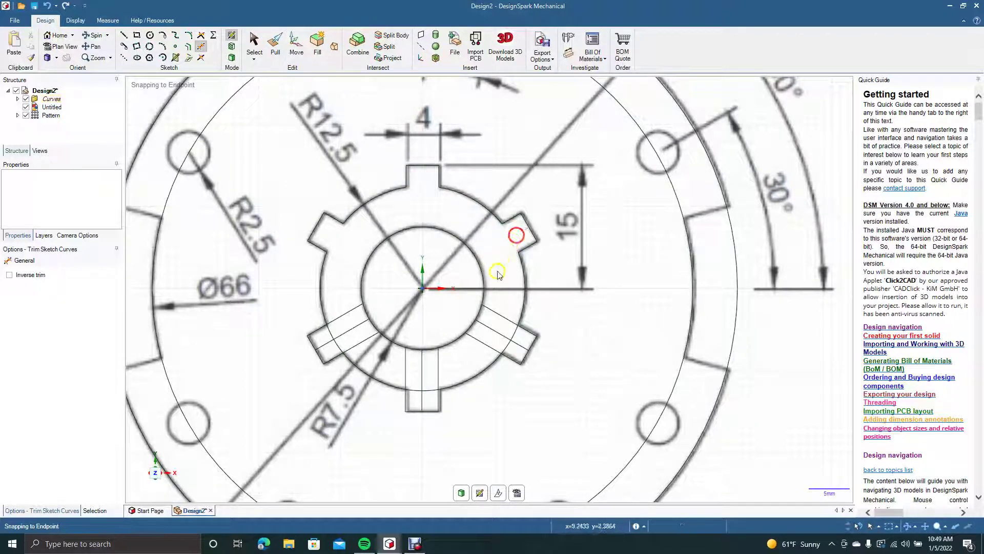
Step: Trim away the patterned line segments between the bore circle and the hub circle at the three lower teeth
{"action": "left_click", "coordinate": [500, 311]}
{"action": "left_click", "coordinate": [489, 334]}
{"action": "left_click", "coordinate": [474, 343]}
{"action": "left_click", "coordinate": [439, 368]}
{"action": "left_click", "coordinate": [420, 370]}
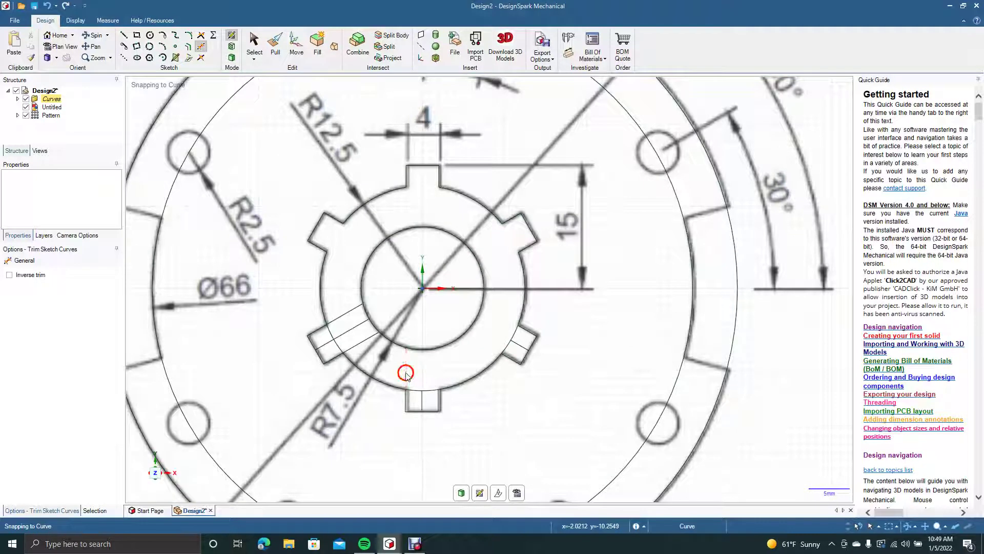
{"action": "left_click", "coordinate": [352, 341]}
{"action": "left_click", "coordinate": [349, 332]}
{"action": "left_click", "coordinate": [341, 319]}
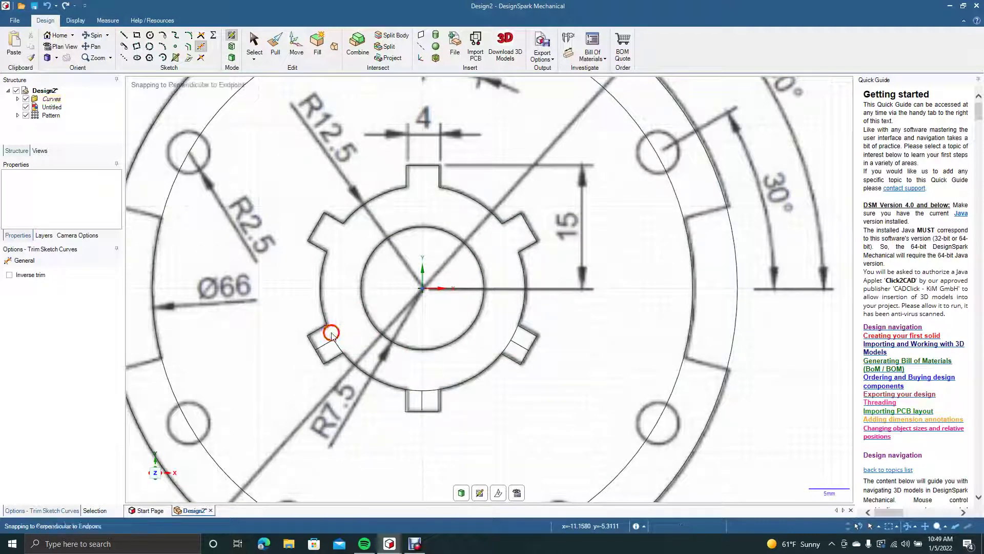
Step: Trim away the leftover centre lines and hub-circle arcs inside the three lower teeth
{"action": "left_click", "coordinate": [329, 344]}
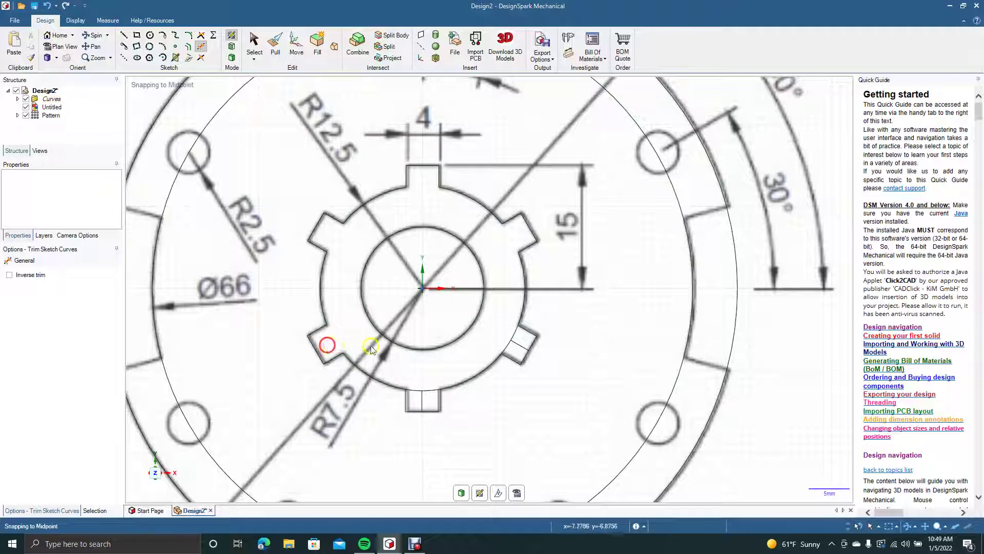
{"action": "left_click", "coordinate": [421, 397]}
{"action": "left_click", "coordinate": [419, 392]}
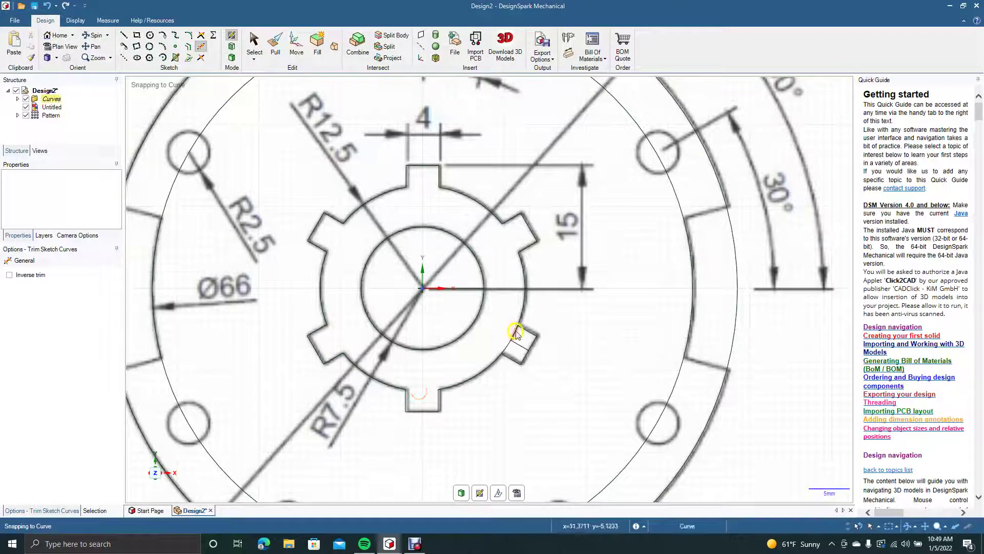
{"action": "left_click", "coordinate": [518, 344]}
Step: Draw a vertical 77 mm line through the origin, from the uppermost to the lowermost point of the outer circle
{"action": "scroll", "coordinate": [493, 354], "scroll_direction": "down", "scroll_amount": 5}
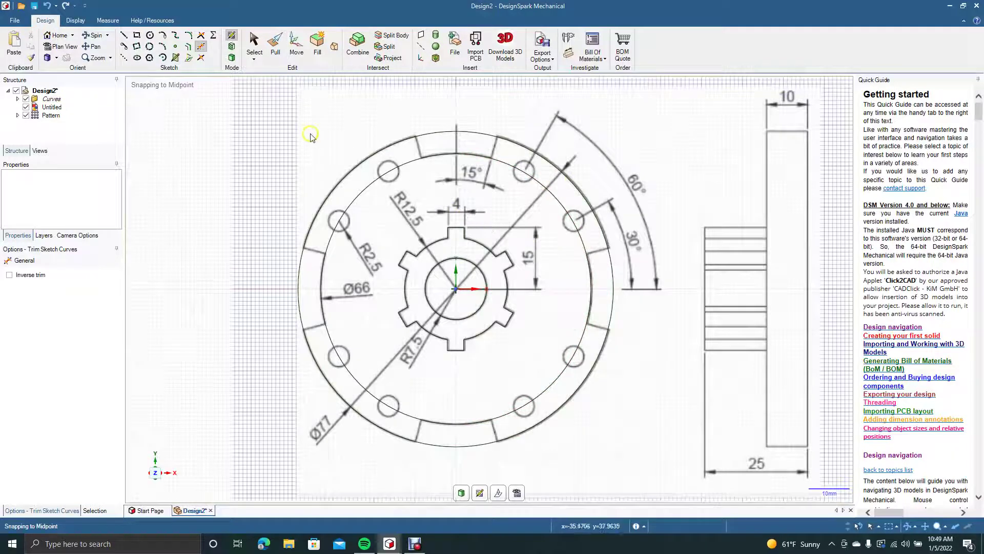
{"action": "left_click", "coordinate": [221, 141]}
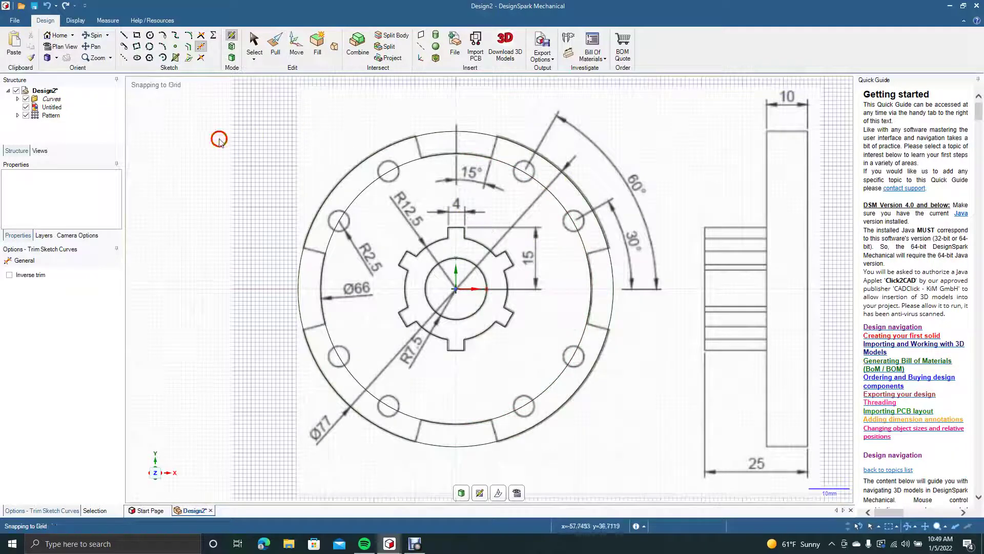
{"action": "left_click", "coordinate": [123, 37]}
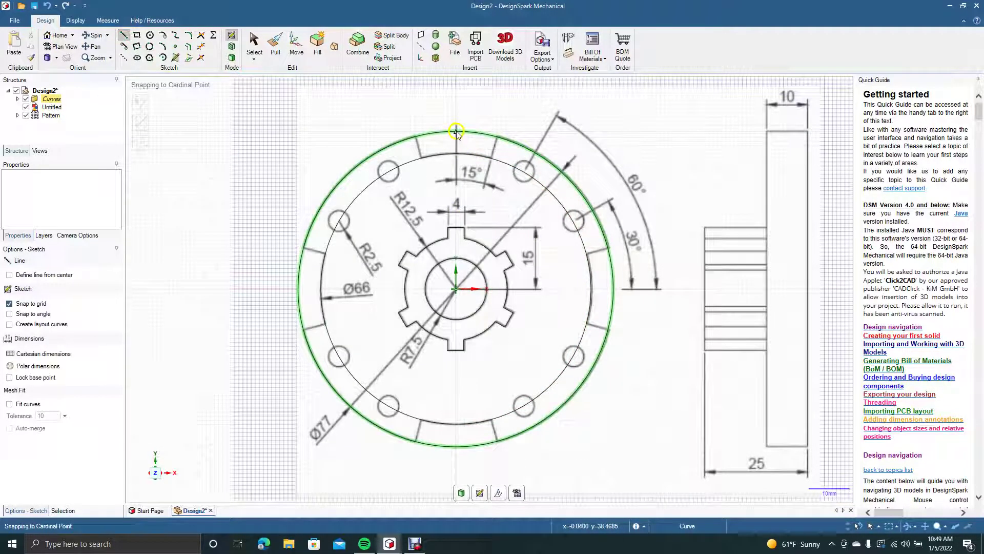
{"action": "left_click", "coordinate": [457, 132]}
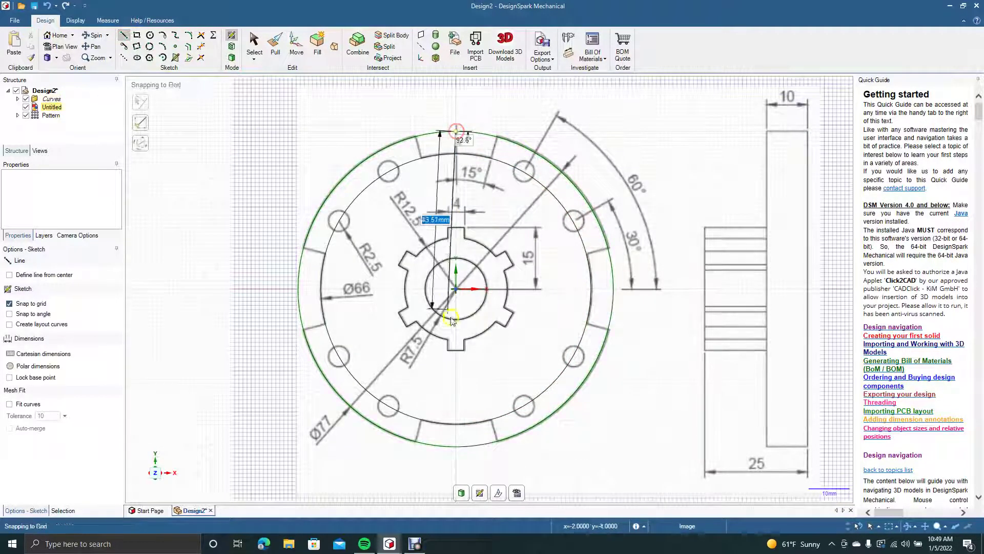
{"action": "left_click", "coordinate": [457, 446]}
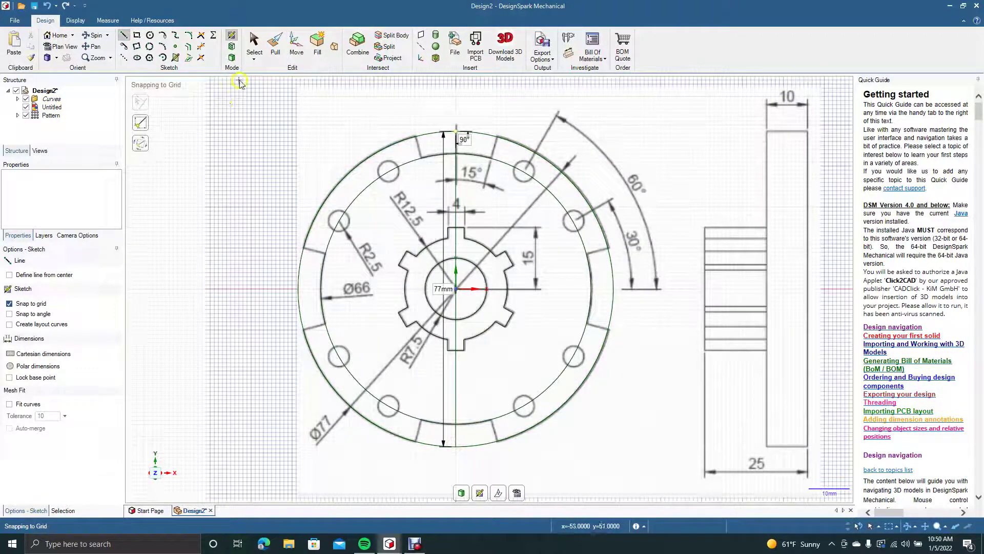
Step: Rotate the vertical line 15° clockwise about the origin to match the right edge of the upper notch
{"action": "left_click", "coordinate": [254, 38]}
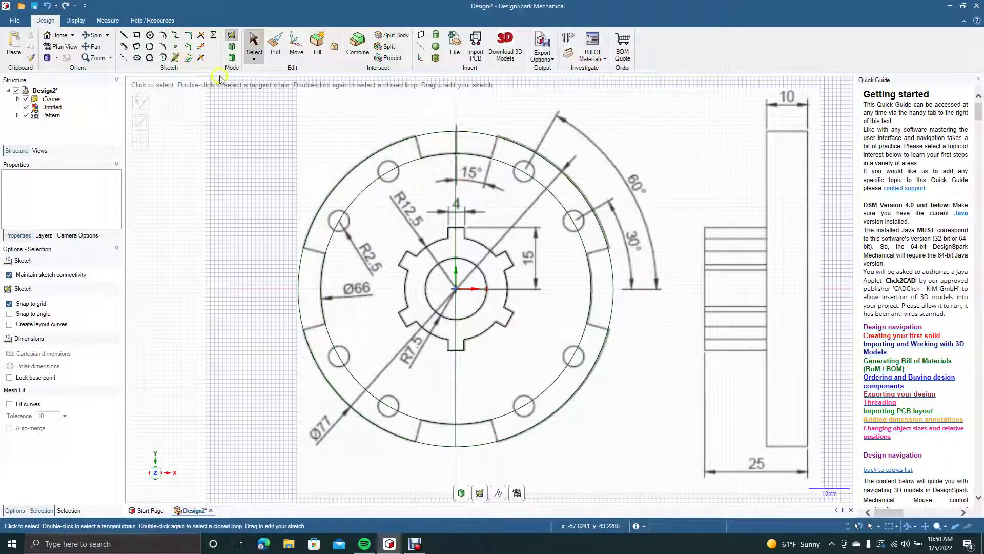
{"action": "left_click", "coordinate": [457, 205]}
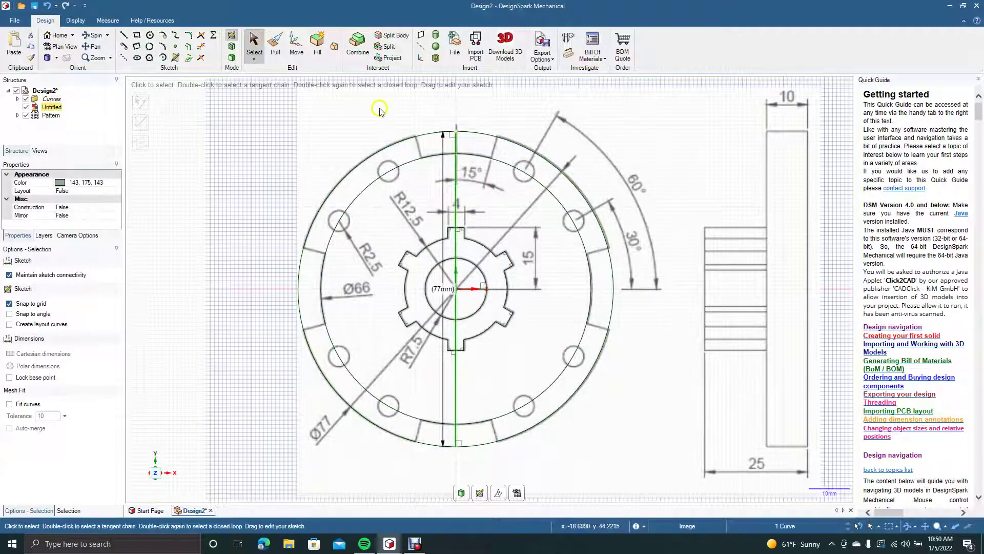
{"action": "left_click", "coordinate": [296, 45]}
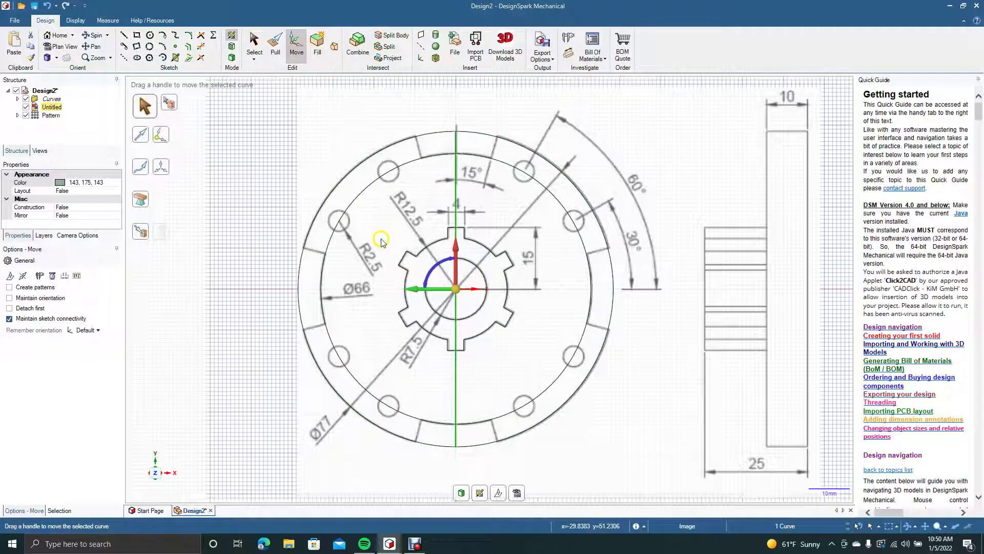
{"action": "left_click_drag", "start_coordinate": [430, 275], "coordinate": [439, 275]}
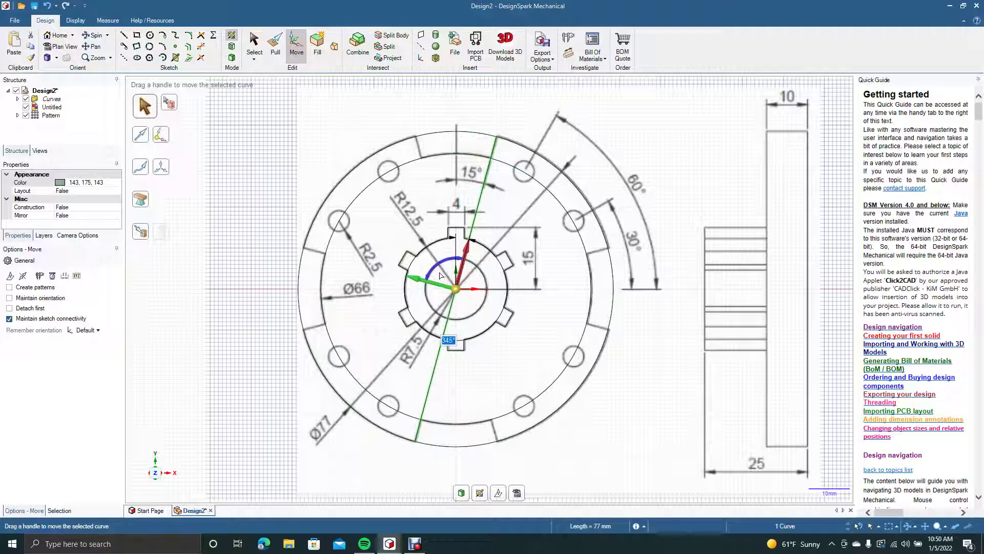
{"action": "left_click", "coordinate": [271, 171]}
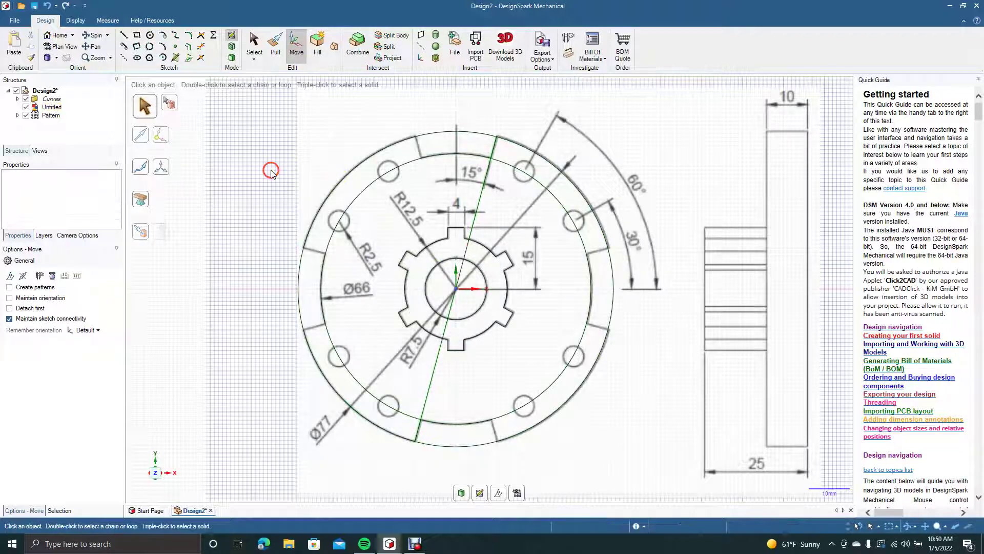
{"action": "left_click", "coordinate": [479, 202]}
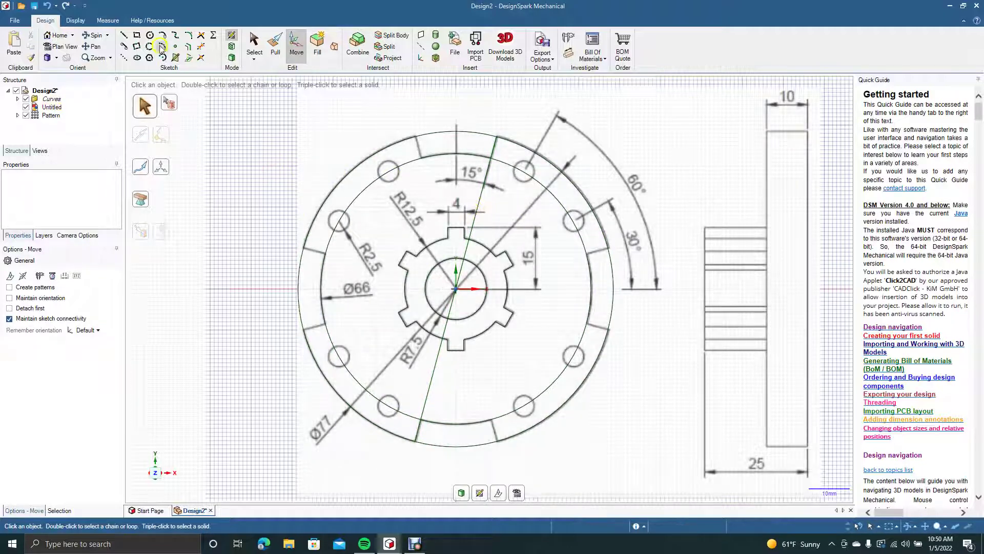
Step: Draw a second vertical 77 mm line through the origin across the full outer circle
{"action": "left_click", "coordinate": [123, 34]}
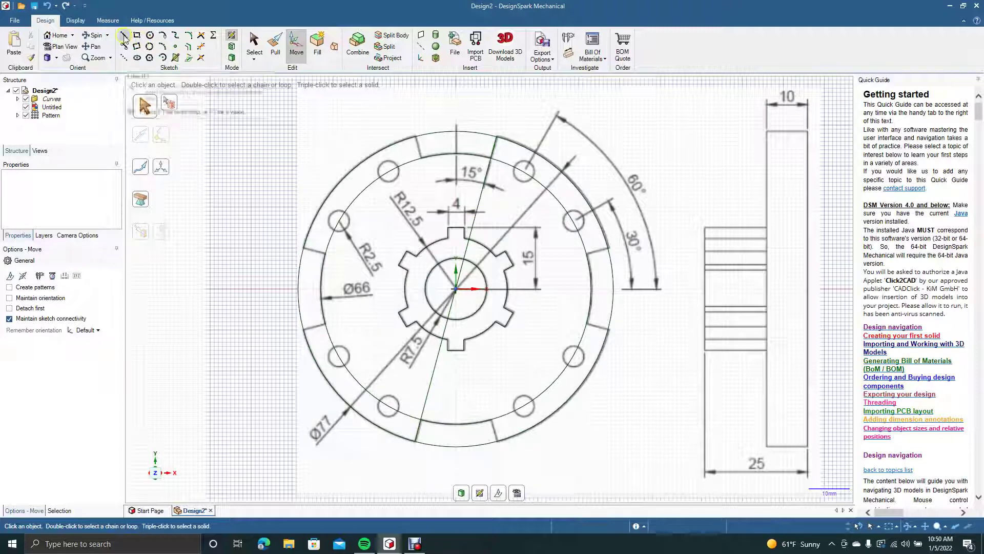
{"action": "left_click", "coordinate": [456, 129]}
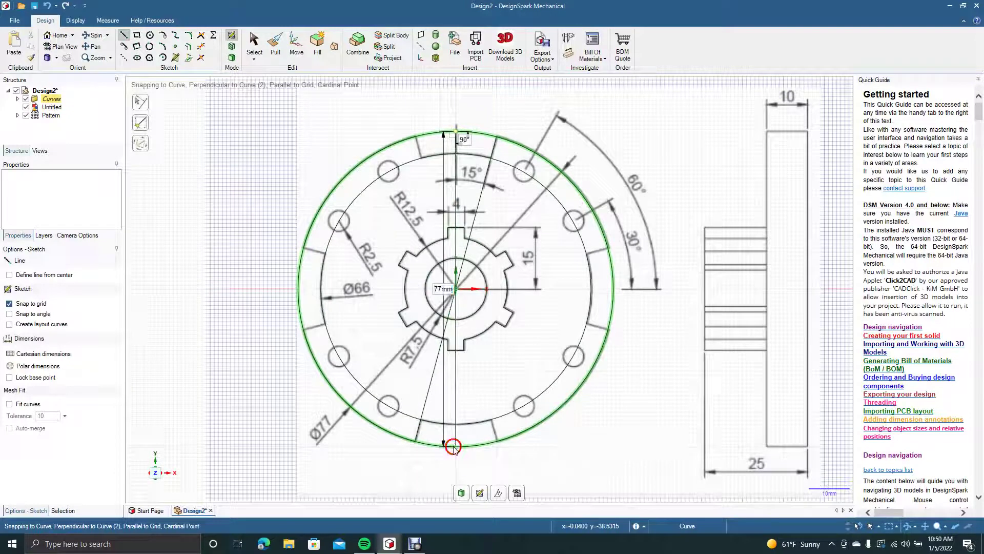
{"action": "left_click", "coordinate": [453, 446]}
Step: Rotate the second vertical line 15° counter-clockwise about the origin to match the left edge of the upper notch
{"action": "left_click", "coordinate": [252, 42]}
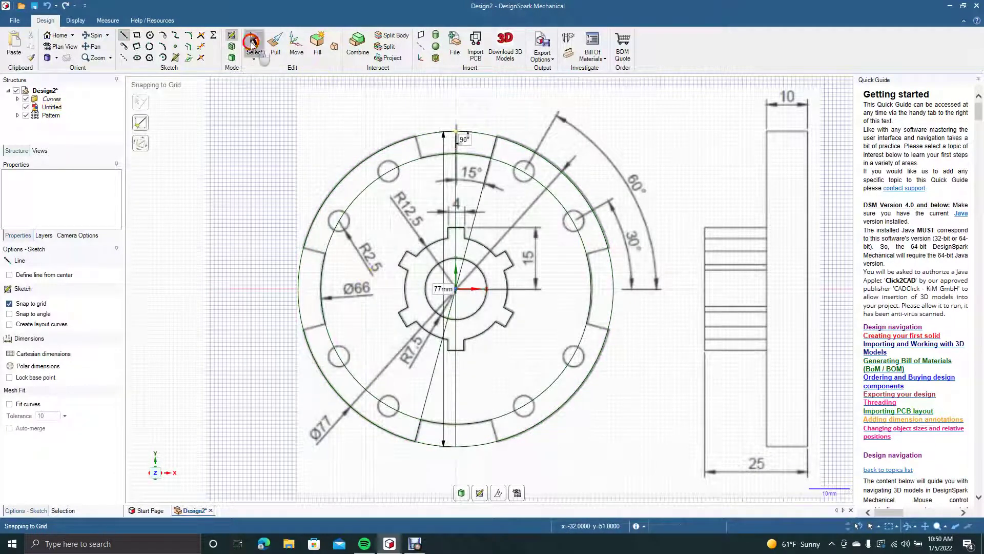
{"action": "left_click", "coordinate": [456, 176]}
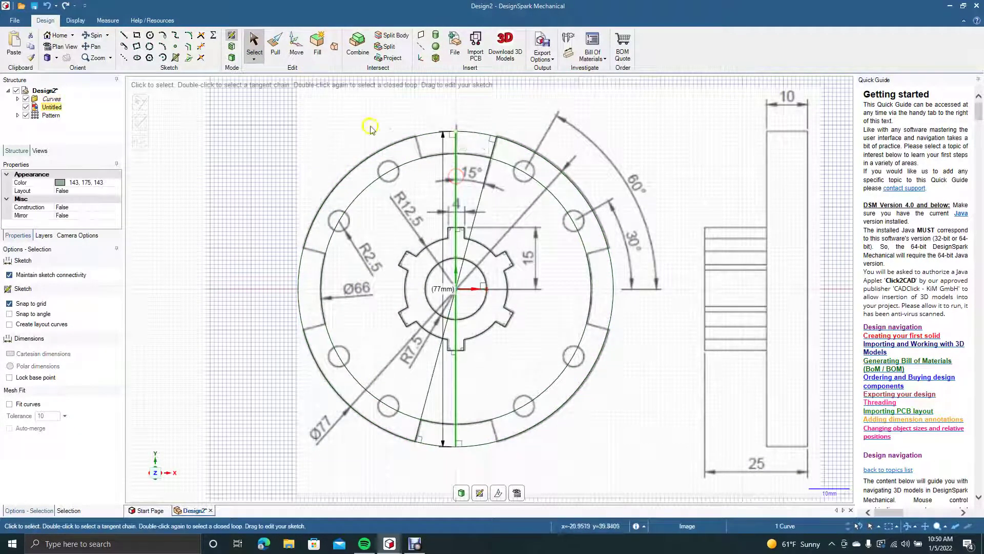
{"action": "left_click", "coordinate": [295, 44]}
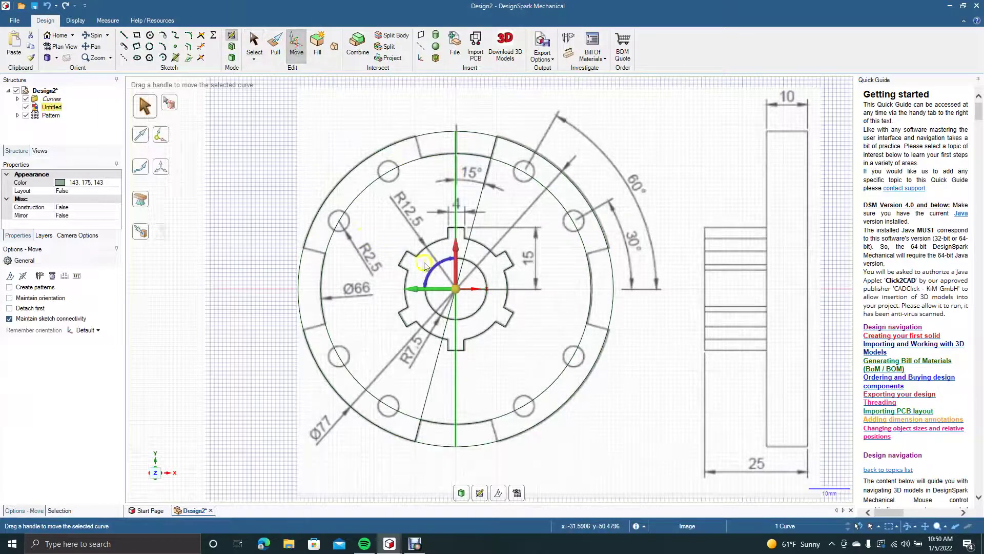
{"action": "left_click_drag", "start_coordinate": [433, 268], "coordinate": [431, 276]}
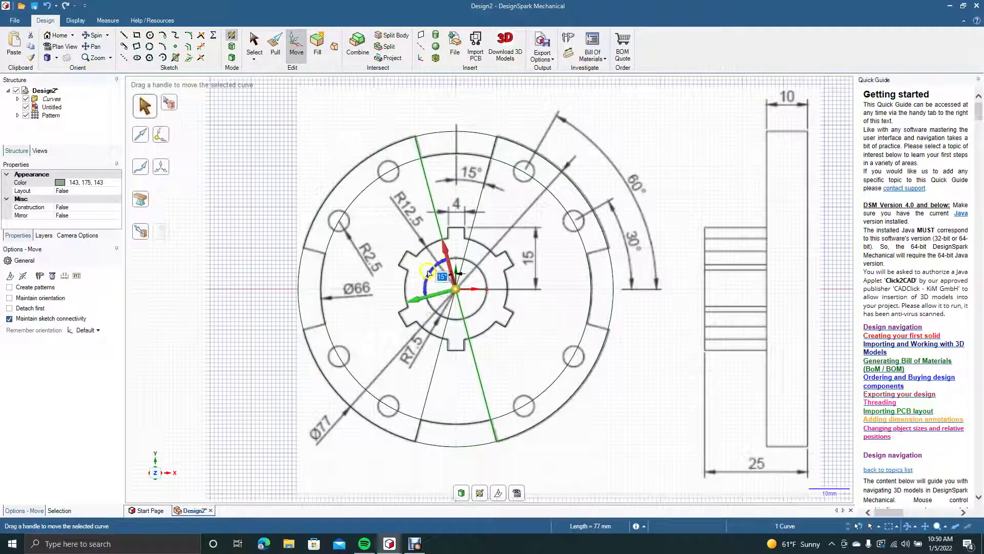
{"action": "left_click", "coordinate": [254, 42]}
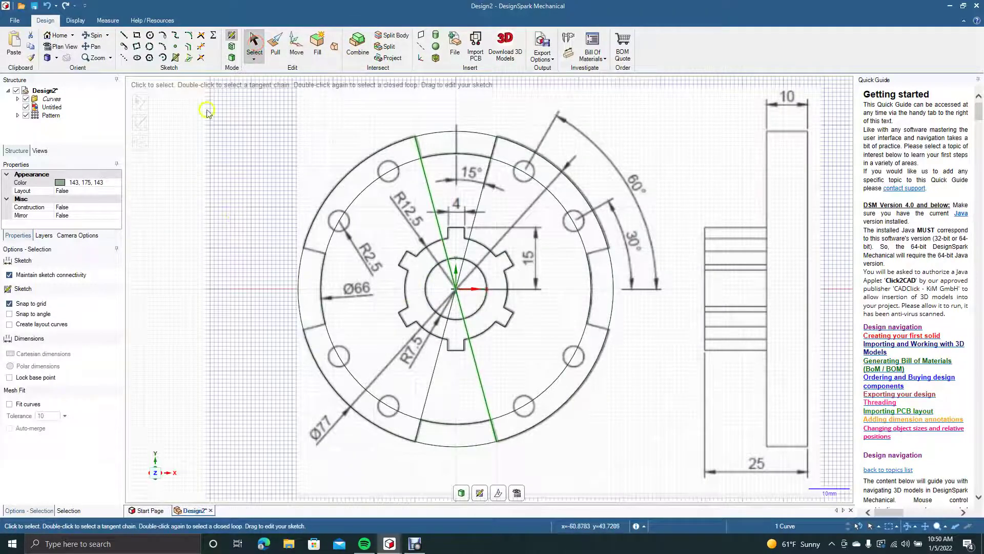
Step: Trim the outer arc across the upper notch, the Ø66 circle outside the notches, and both angled lines between the notch and the hub
{"action": "left_click", "coordinate": [201, 47]}
{"action": "left_click", "coordinate": [425, 180]}
{"action": "left_click", "coordinate": [433, 135]}
{"action": "left_click", "coordinate": [412, 165]}
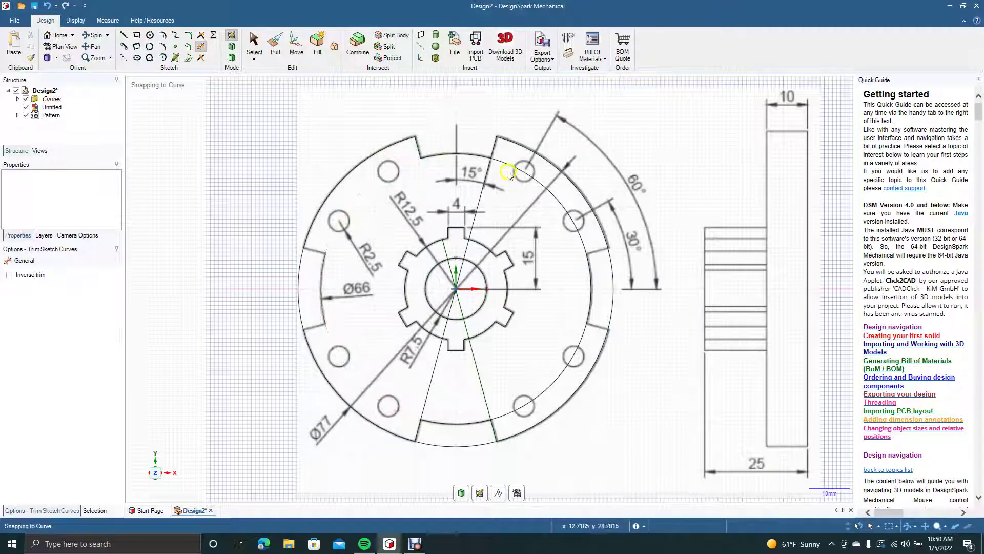
{"action": "left_click", "coordinate": [506, 165]}
{"action": "left_click", "coordinate": [479, 198]}
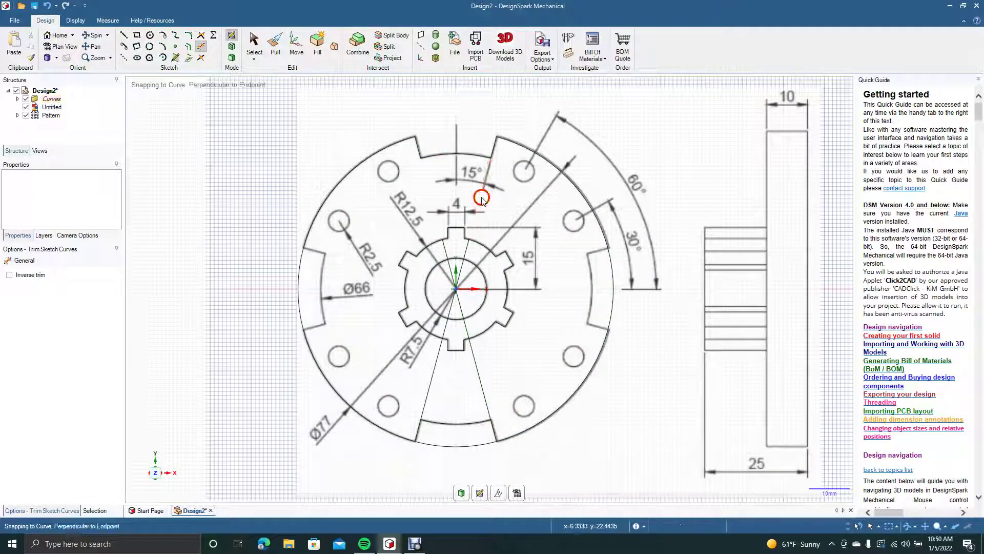
Step: Trim away the remaining angled line segments below the hub, across the hub ring and inside the bore
{"action": "left_click", "coordinate": [435, 370]}
{"action": "left_click", "coordinate": [474, 372]}
{"action": "left_click", "coordinate": [467, 334]}
{"action": "left_click", "coordinate": [449, 329]}
{"action": "left_click", "coordinate": [453, 306]}
{"action": "left_click", "coordinate": [444, 275]}
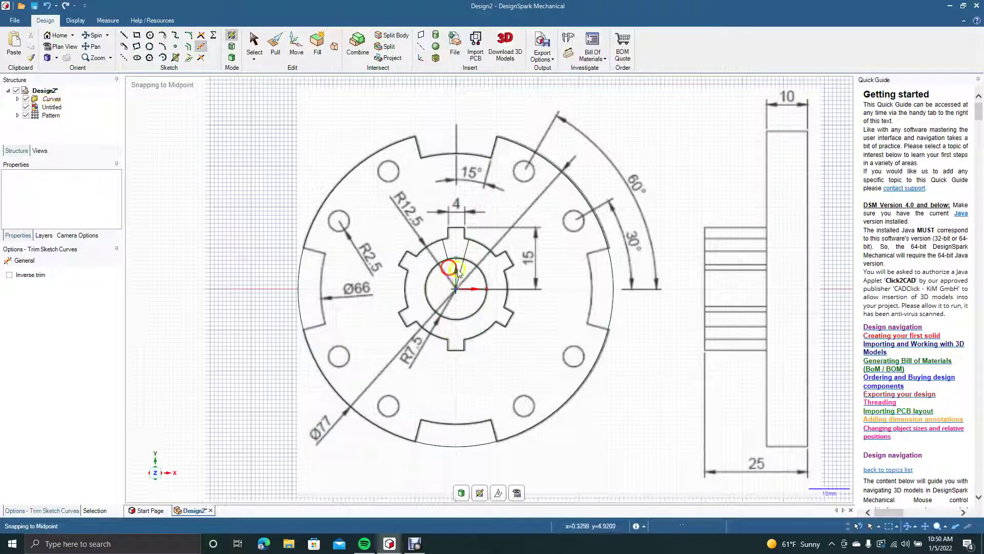
{"action": "left_click", "coordinate": [459, 270]}
{"action": "left_click", "coordinate": [464, 251]}
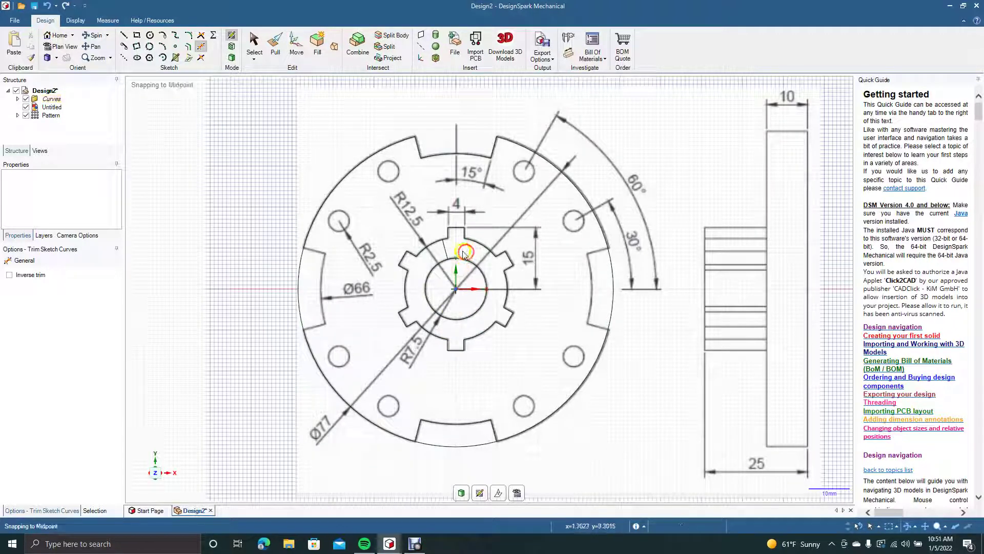
{"action": "left_click", "coordinate": [445, 251]}
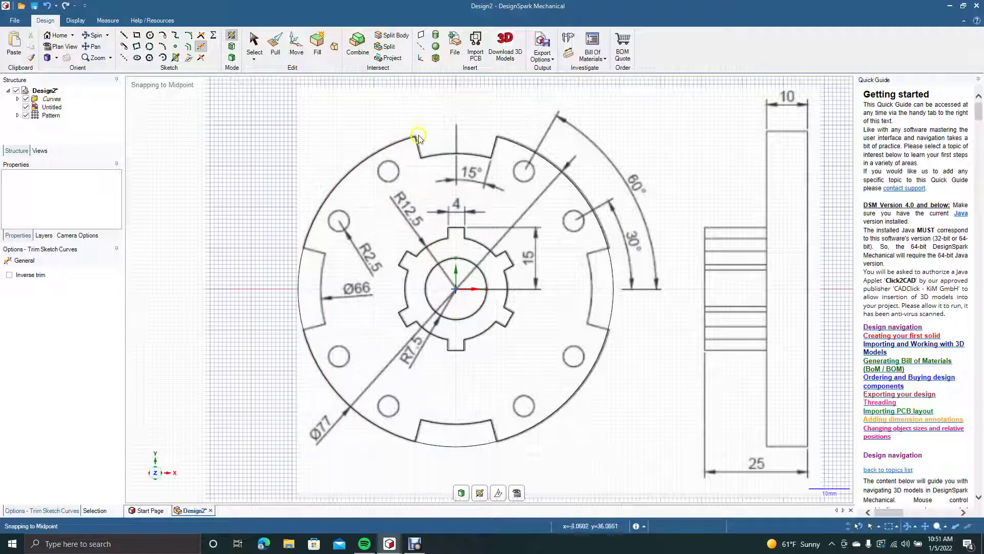
{"action": "left_click", "coordinate": [439, 153]}
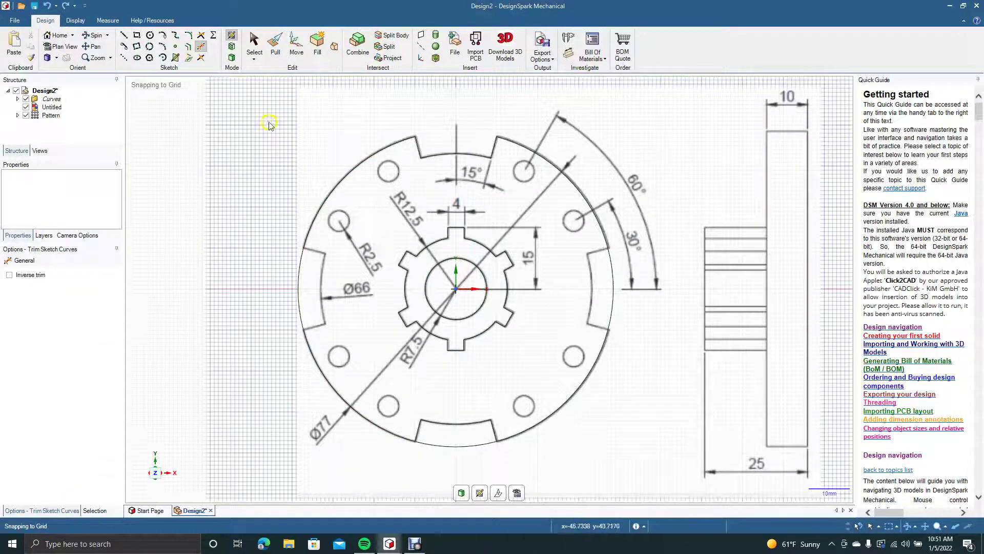
Step: Pattern the upper notch's curves around the origin with a count of 4 at 90° spacing
{"action": "left_click", "coordinate": [254, 51]}
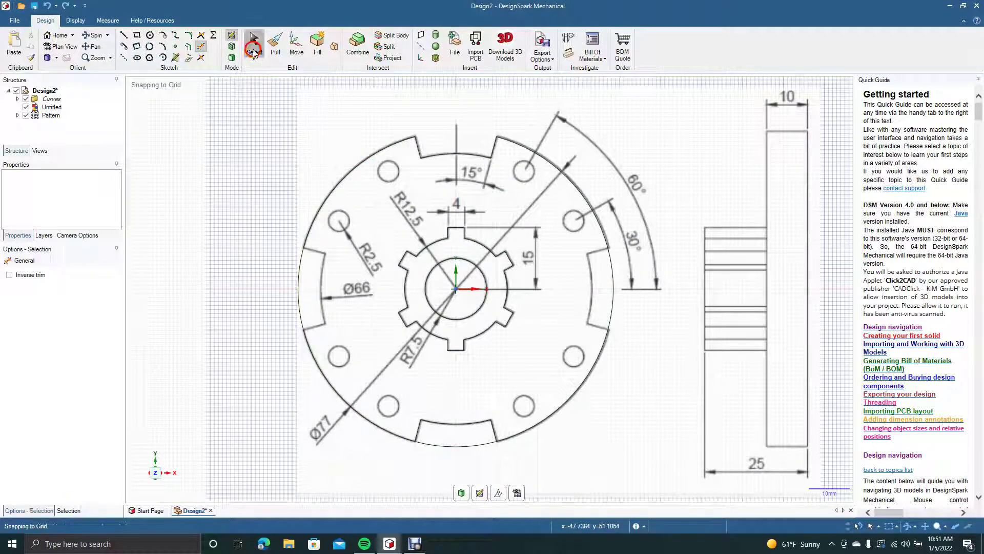
{"action": "mouse_move", "coordinate": [238, 129]}
{"action": "left_mouse_down"}
{"action": "mouse_move", "coordinate": [290, 151]}
{"action": "mouse_move", "coordinate": [511, 170]}
{"action": "left_mouse_up"}
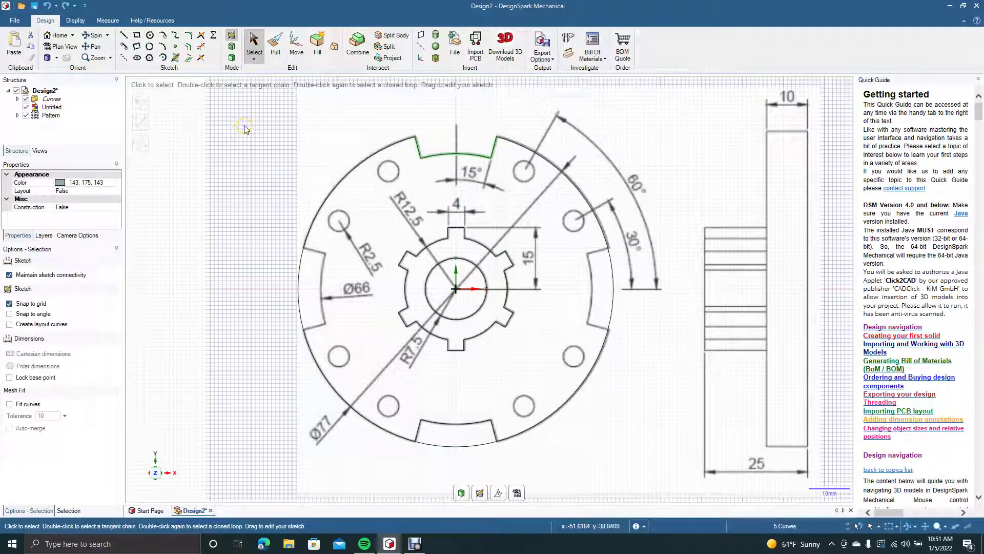
{"action": "left_click", "coordinate": [295, 51]}
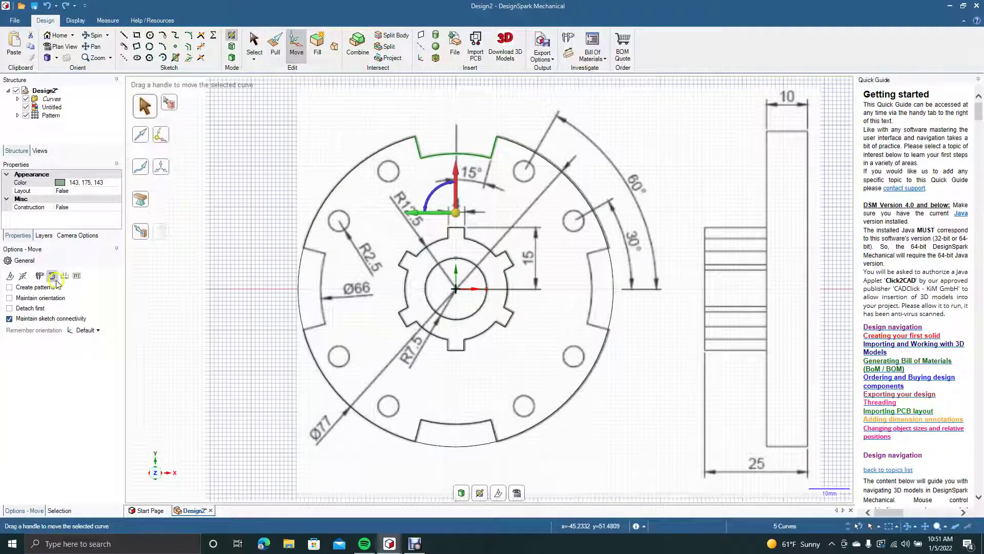
{"action": "left_click", "coordinate": [32, 288]}
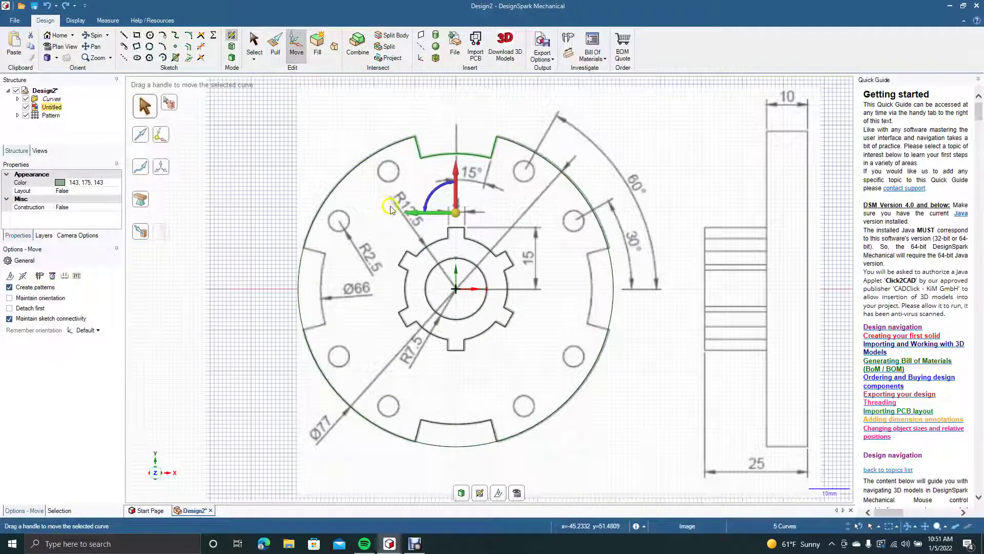
{"action": "left_click_drag", "start_coordinate": [458, 219], "coordinate": [400, 352]}
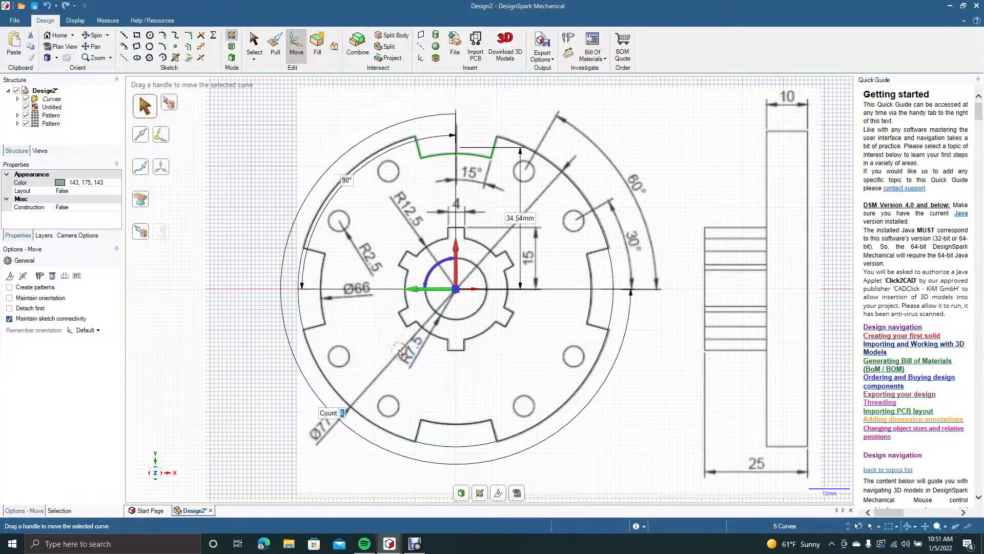
{"action": "left_click", "coordinate": [216, 288]}
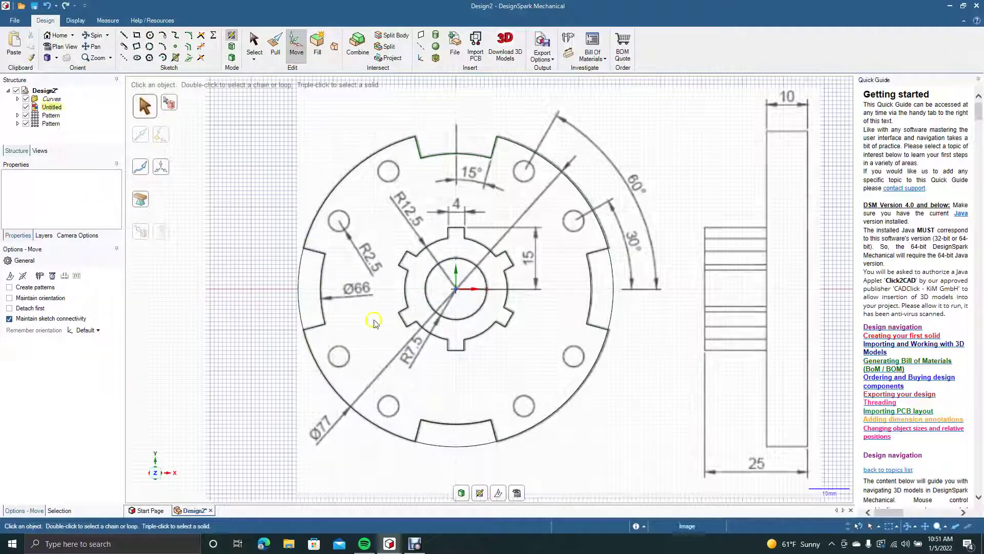
Step: Trim the Ø77 outer circle's arcs across the left, right and lower notches
{"action": "left_click", "coordinate": [201, 47]}
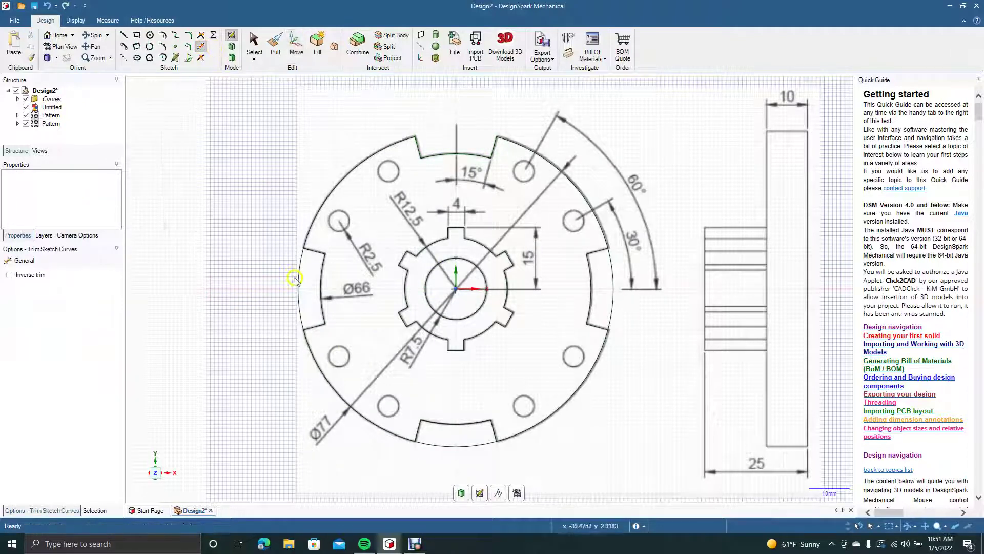
{"action": "left_click", "coordinate": [614, 290]}
{"action": "left_click", "coordinate": [458, 446]}
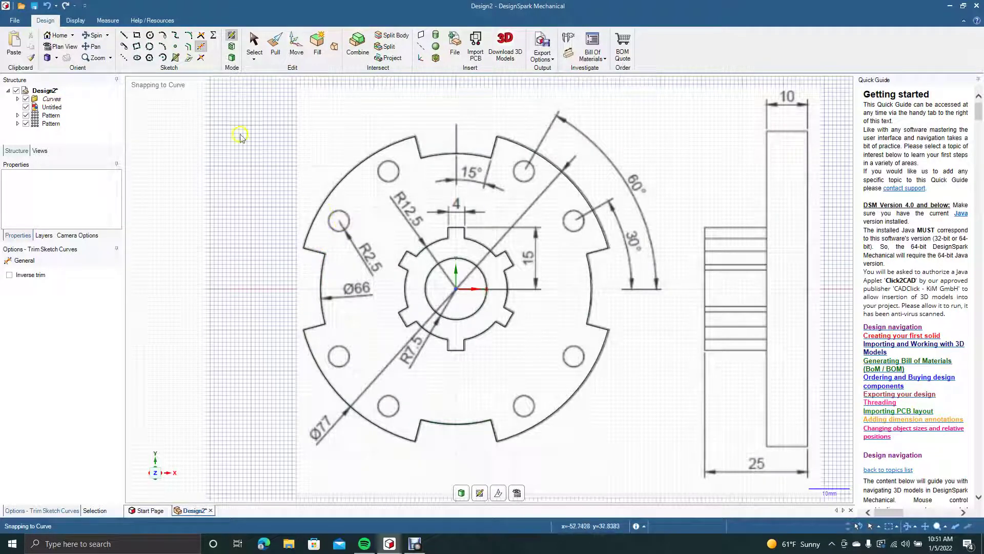
Step: Draw a 66 mm diameter circle centred on the origin as a guide for the bolt holes
{"action": "left_click", "coordinate": [150, 36]}
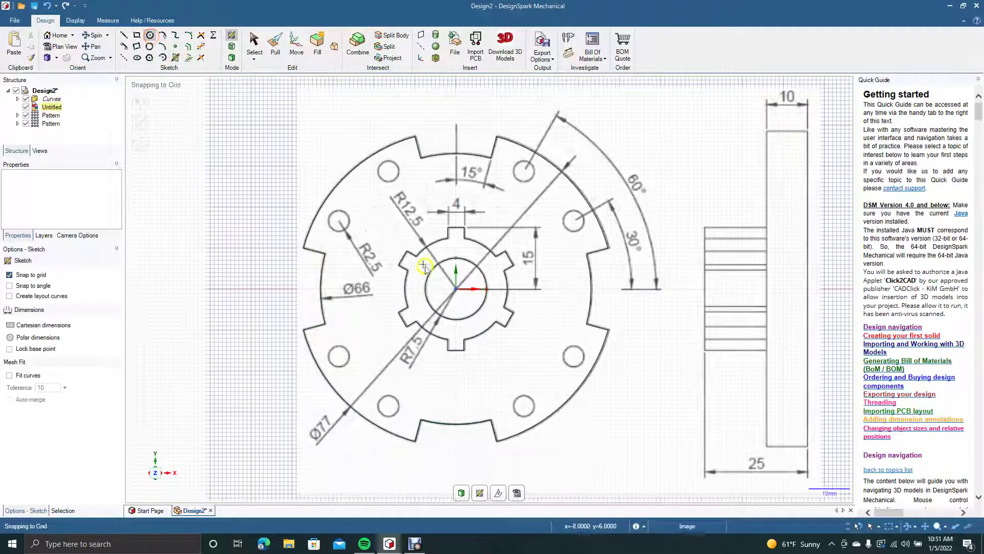
{"action": "left_click", "coordinate": [455, 290]}
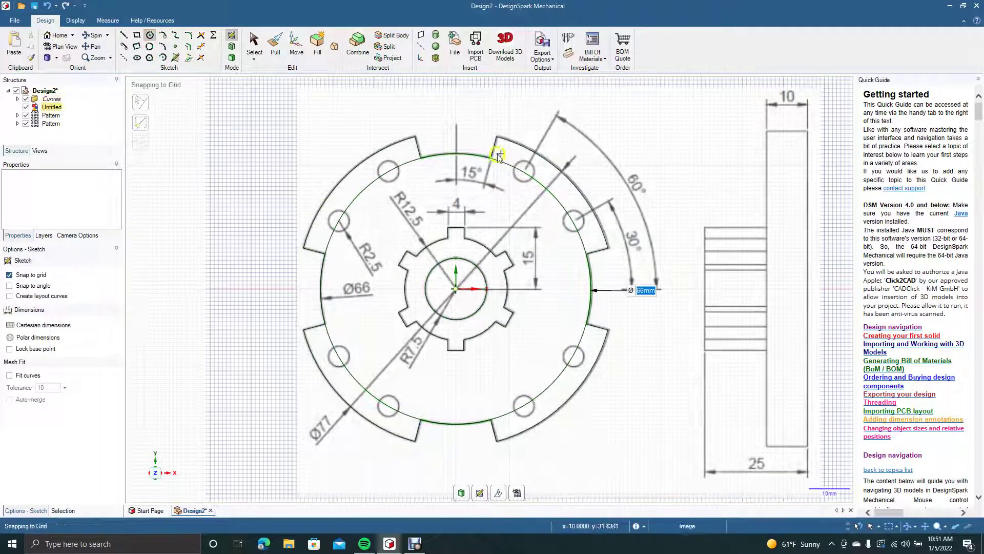
{"action": "left_click", "coordinate": [252, 44]}
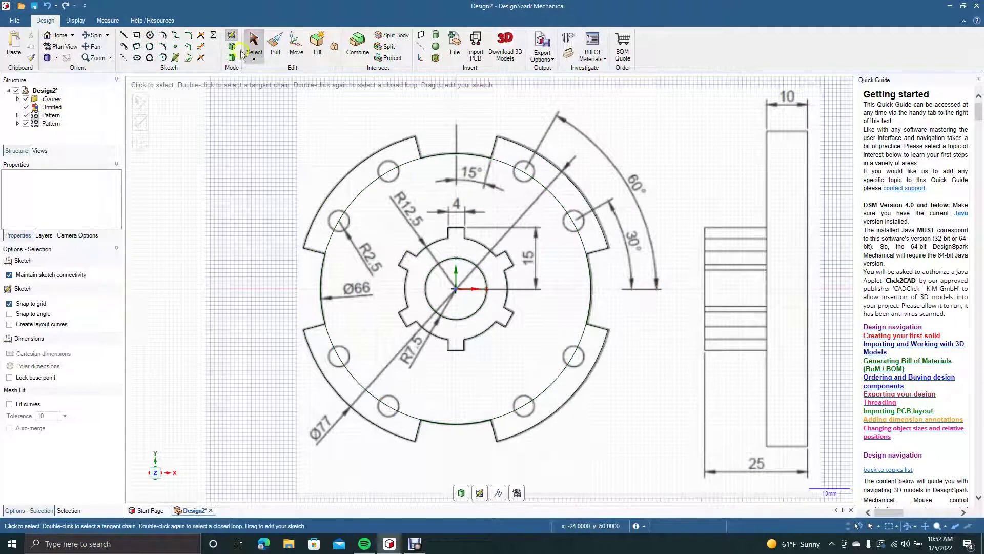
Step: Draw a 5 mm diameter circle centred on the Ø66 circle, directly above the origin in the upper notch
{"action": "left_click", "coordinate": [150, 37]}
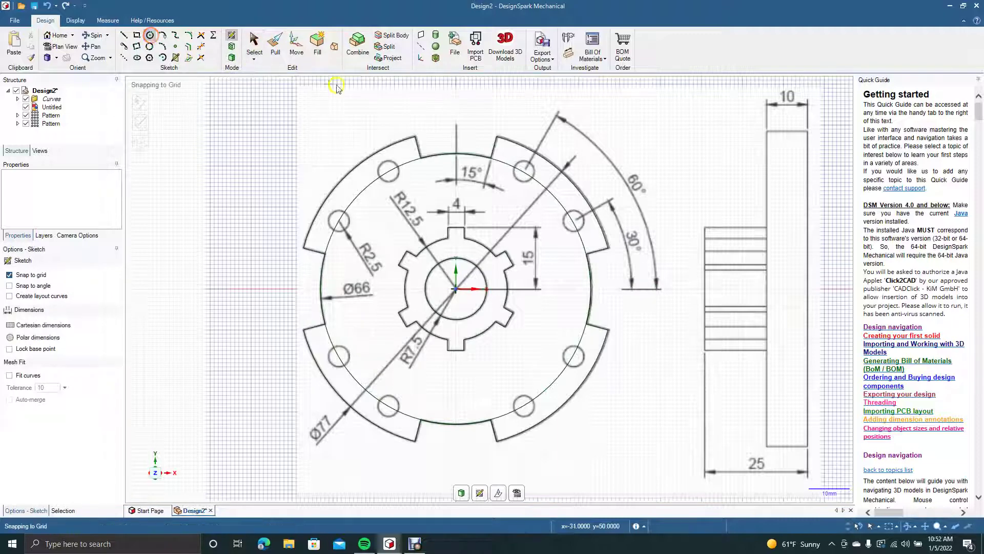
{"action": "left_click", "coordinate": [456, 154]}
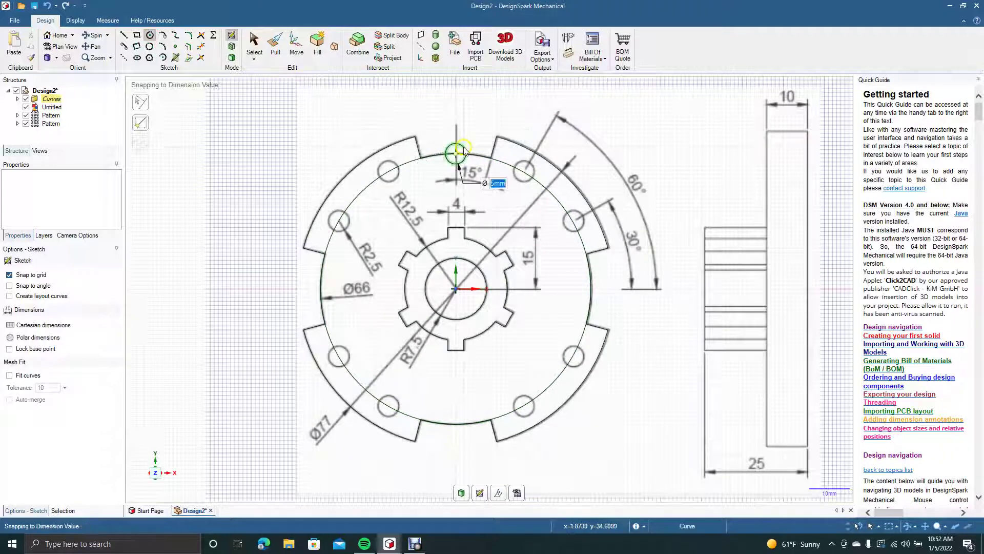
{"action": "left_click", "coordinate": [254, 42]}
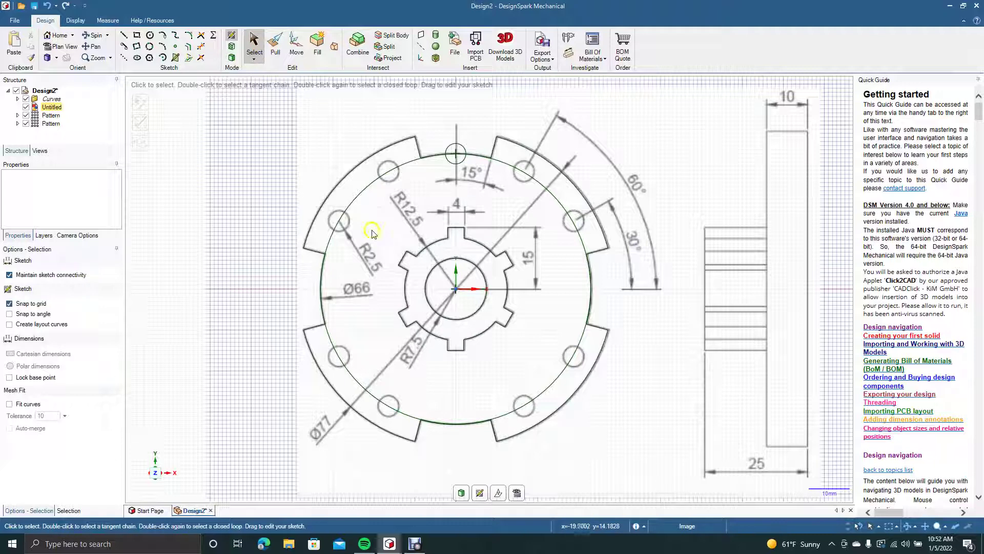
Step: Pattern the 5 mm circle around the origin with a count of 6 at 60° spacing
{"action": "left_click", "coordinate": [296, 43]}
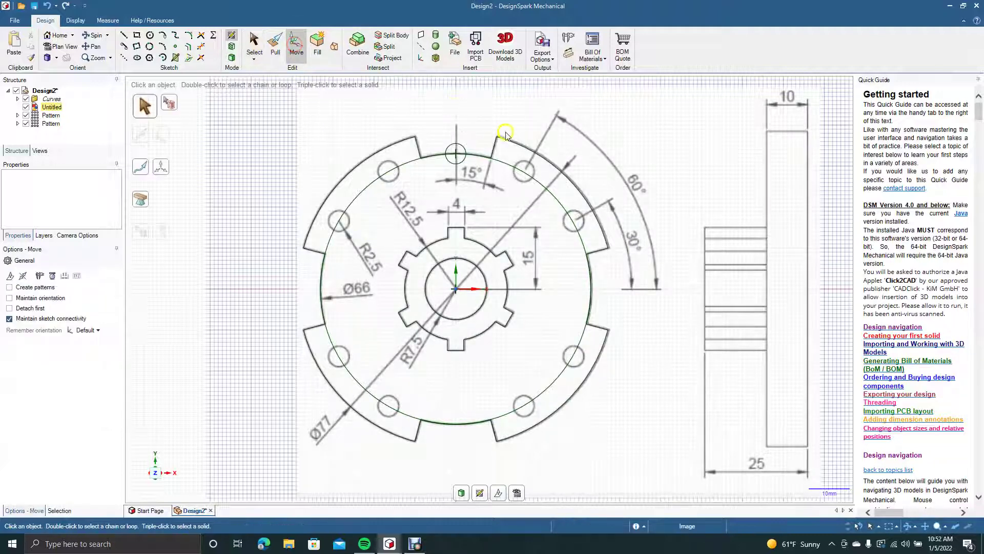
{"action": "left_click", "coordinate": [465, 150]}
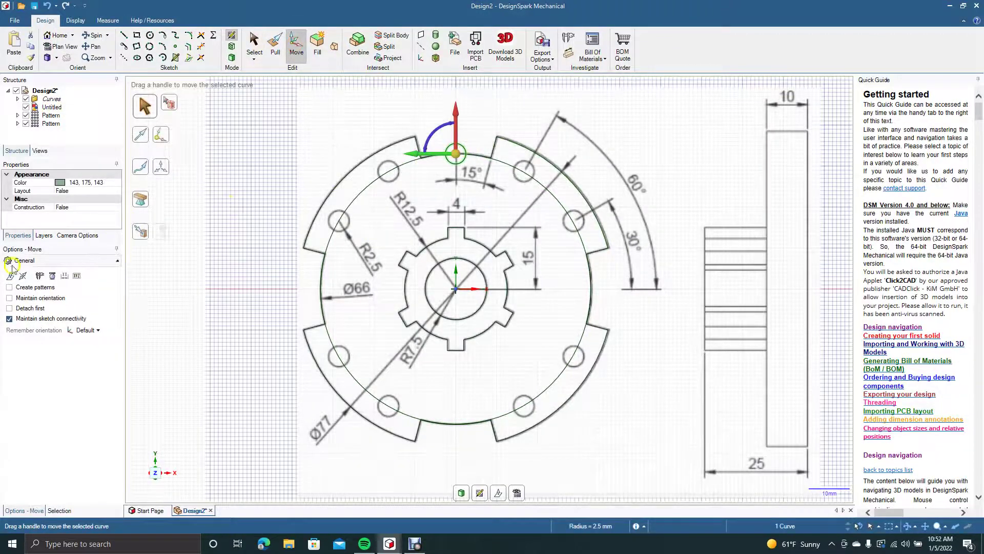
{"action": "left_click", "coordinate": [23, 289]}
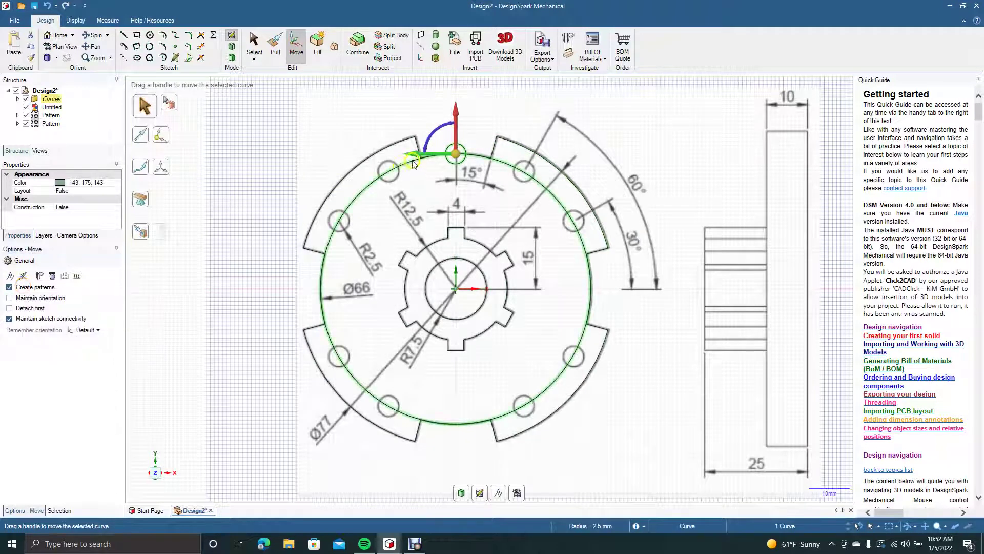
{"action": "left_click_drag", "start_coordinate": [456, 158], "coordinate": [456, 288]}
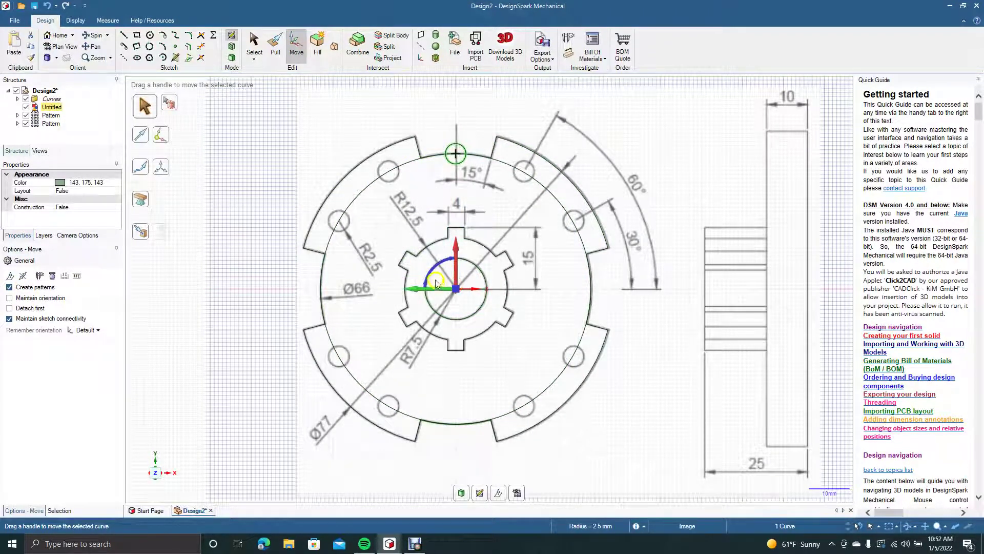
{"action": "left_click_drag", "start_coordinate": [431, 278], "coordinate": [374, 337]}
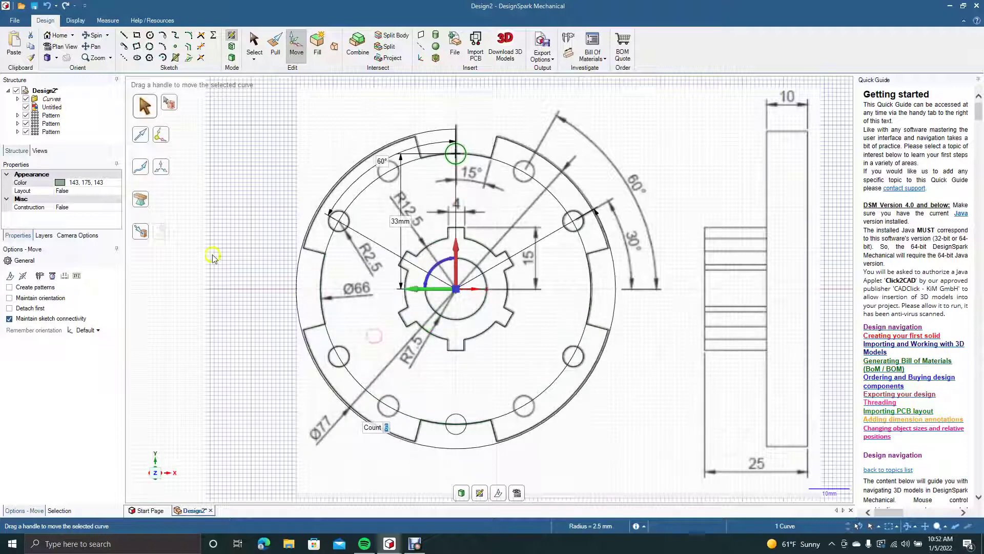
{"action": "left_click", "coordinate": [188, 259]}
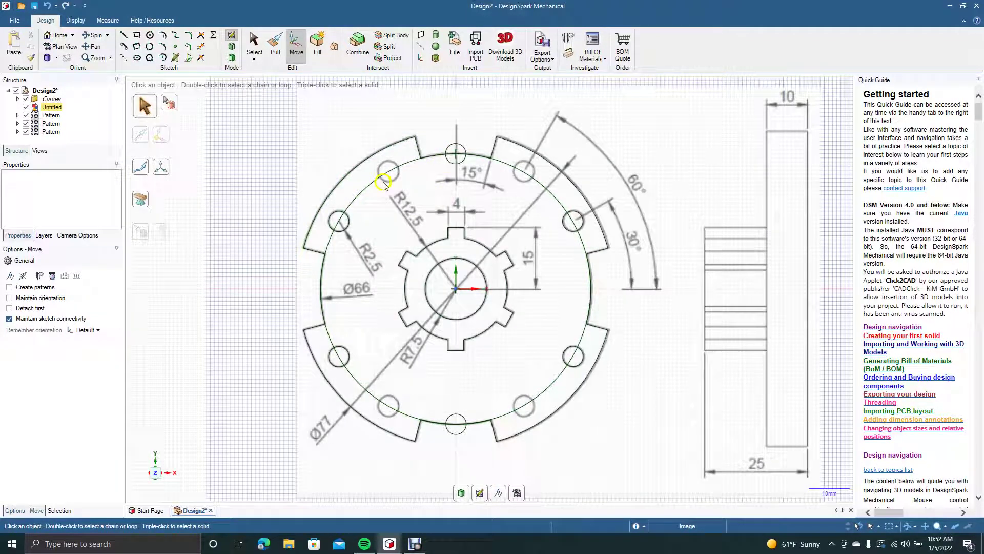
Step: Pattern the 5 mm circle around the origin with a count of 12 at 30° spacing
{"action": "left_click", "coordinate": [456, 165]}
{"action": "left_click", "coordinate": [33, 287]}
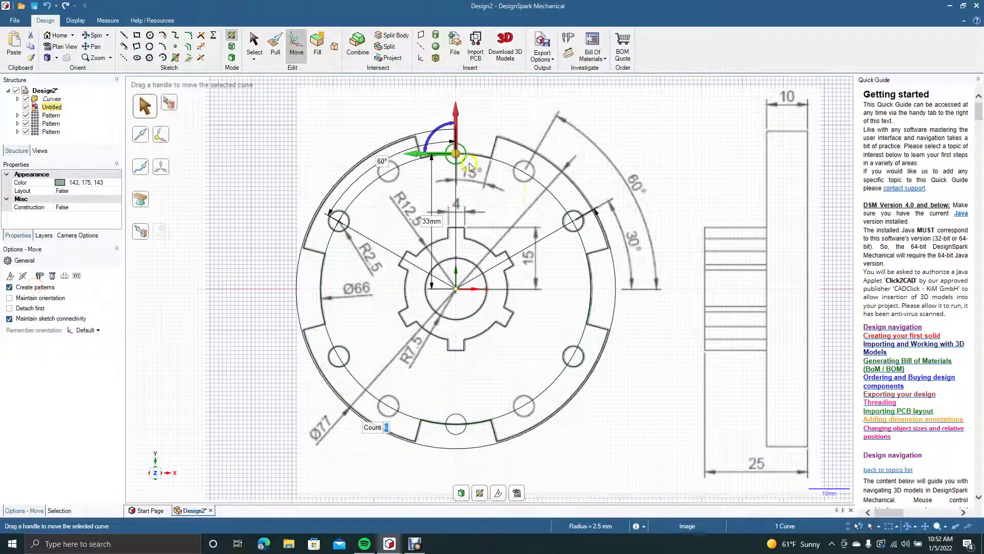
{"action": "left_click_drag", "start_coordinate": [456, 153], "coordinate": [262, 247]}
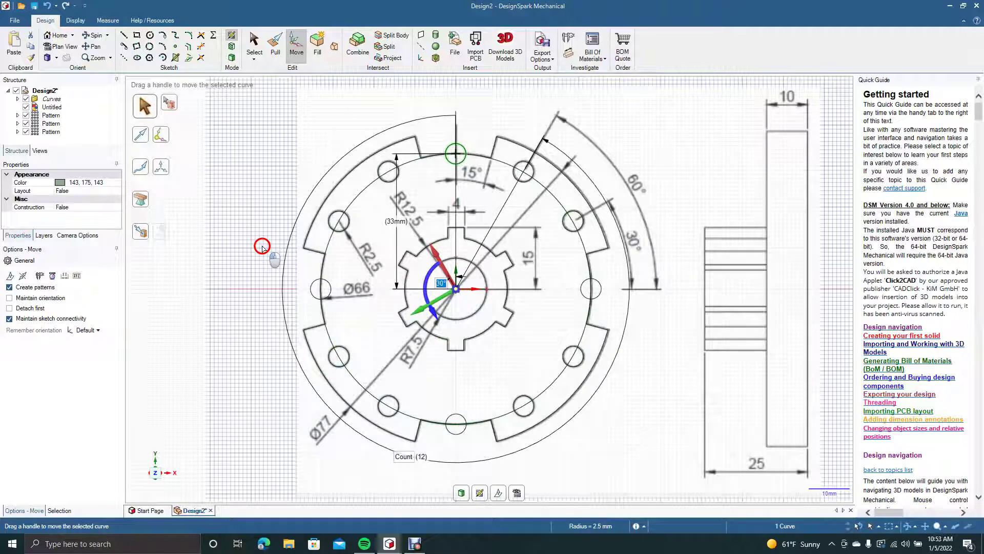
{"action": "left_click_drag", "start_coordinate": [262, 246], "coordinate": [262, 248]}
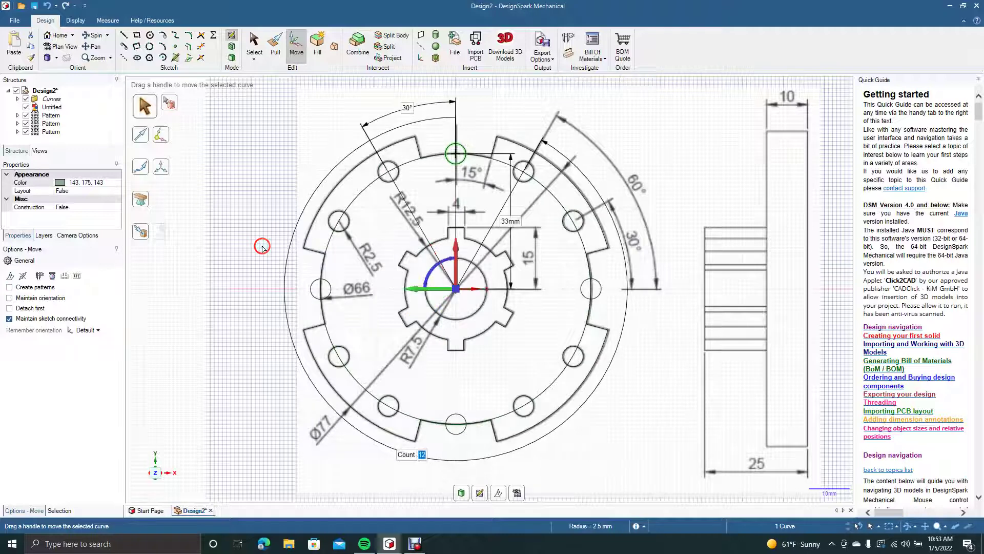
{"action": "left_click", "coordinate": [168, 268]}
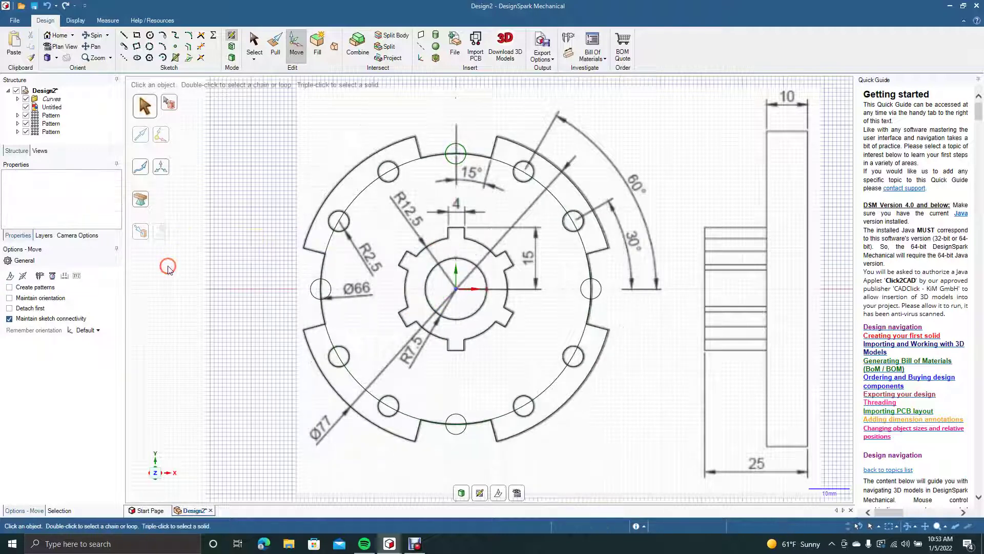
Step: Delete the Ø66 guide circle running through the hole centres
{"action": "left_click", "coordinate": [373, 189]}
{"action": "key", "text": "Delete"}
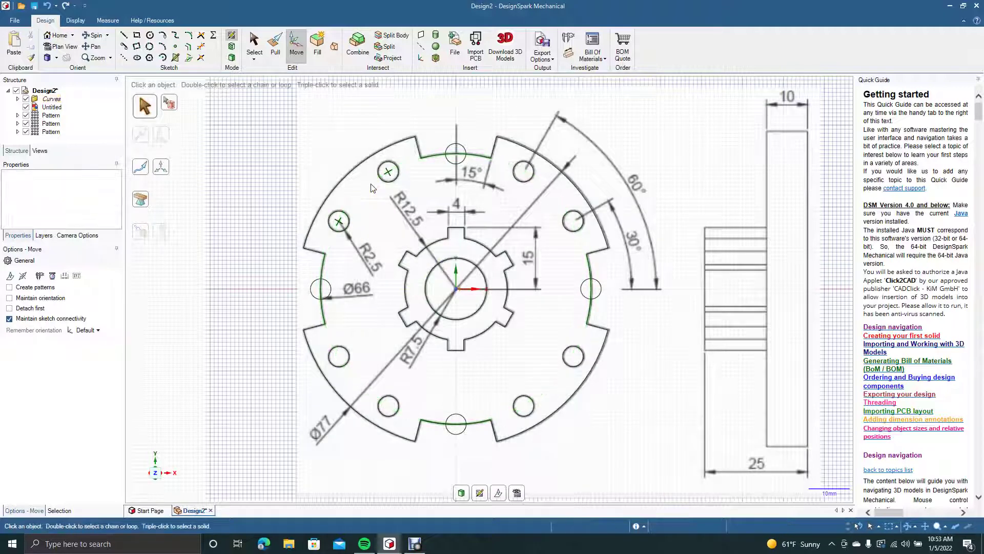
{"action": "left_click", "coordinate": [645, 300]}
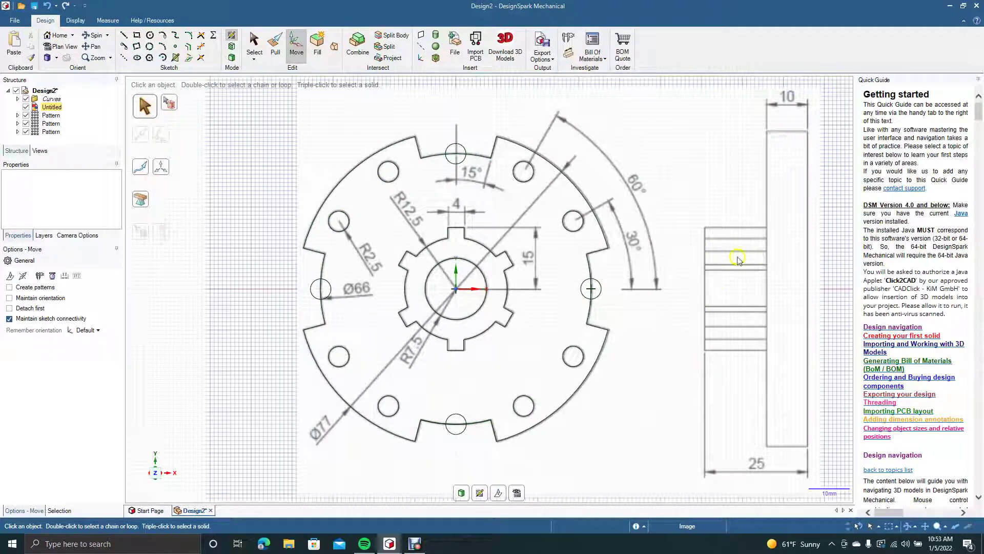
Step: Delete the imported reference drawing image from behind the sketch
{"action": "left_click", "coordinate": [714, 201]}
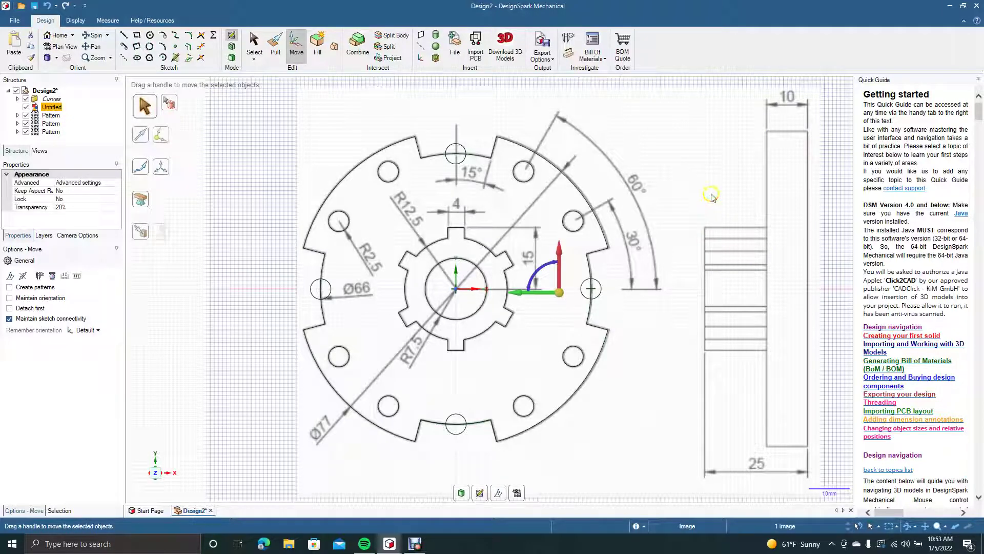
{"action": "key", "text": "Delete"}
{"action": "left_click", "coordinate": [690, 196]}
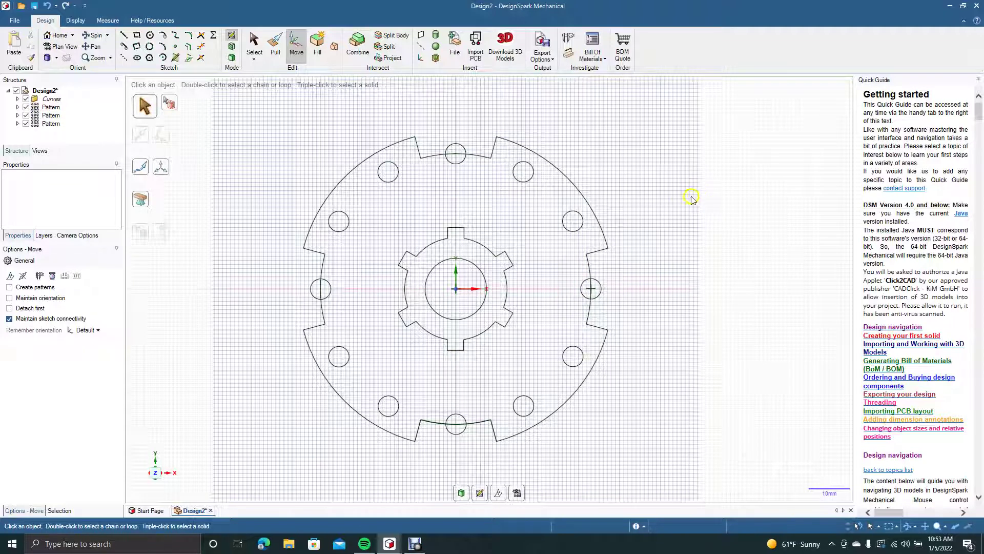
Step: Delete the four 5 mm circles located at the left, upper, right and lower notches
{"action": "left_click", "coordinate": [311, 293]}
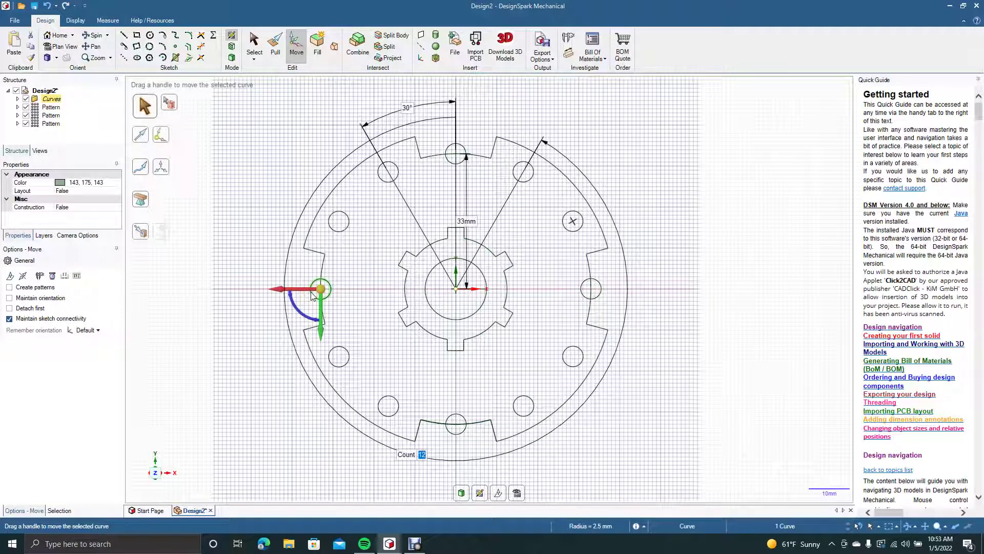
{"action": "key", "text": "Delete"}
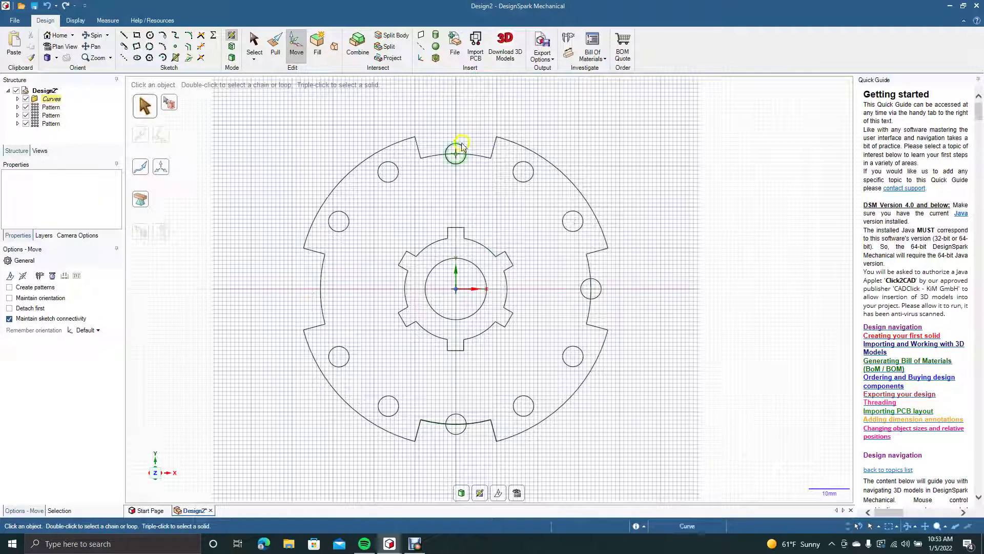
{"action": "left_click", "coordinate": [462, 146]}
{"action": "key", "text": "Delete"}
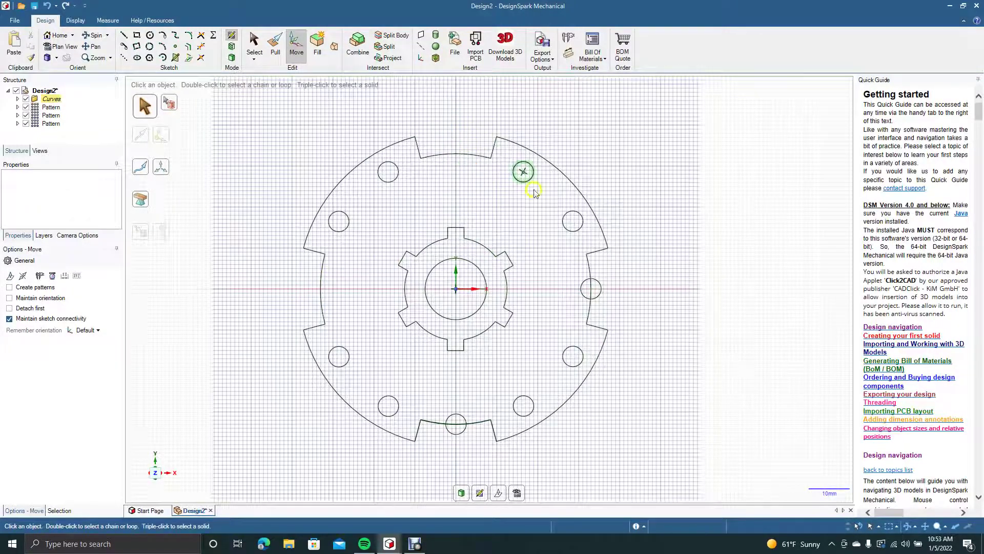
{"action": "left_click", "coordinate": [596, 290]}
{"action": "key", "text": "Delete"}
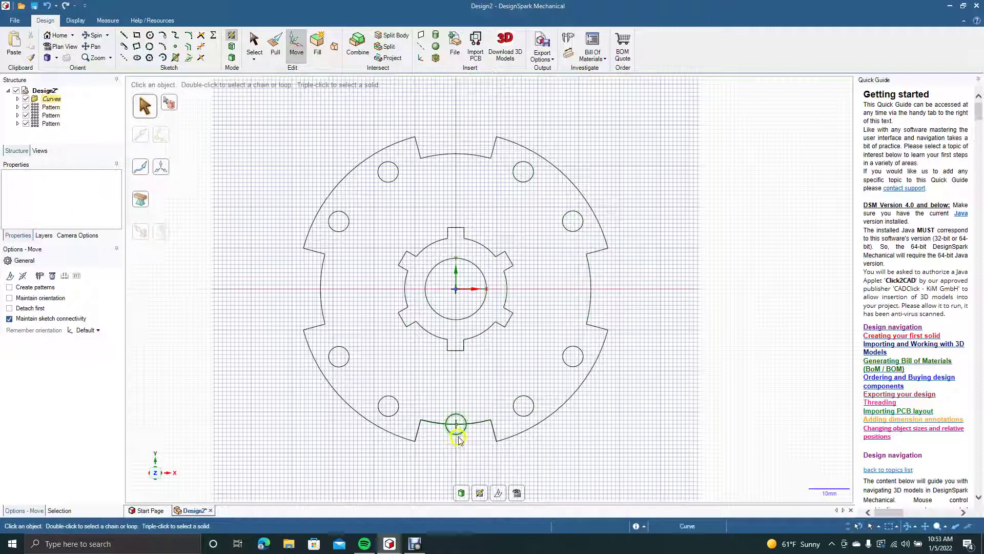
{"action": "left_click", "coordinate": [458, 434]}
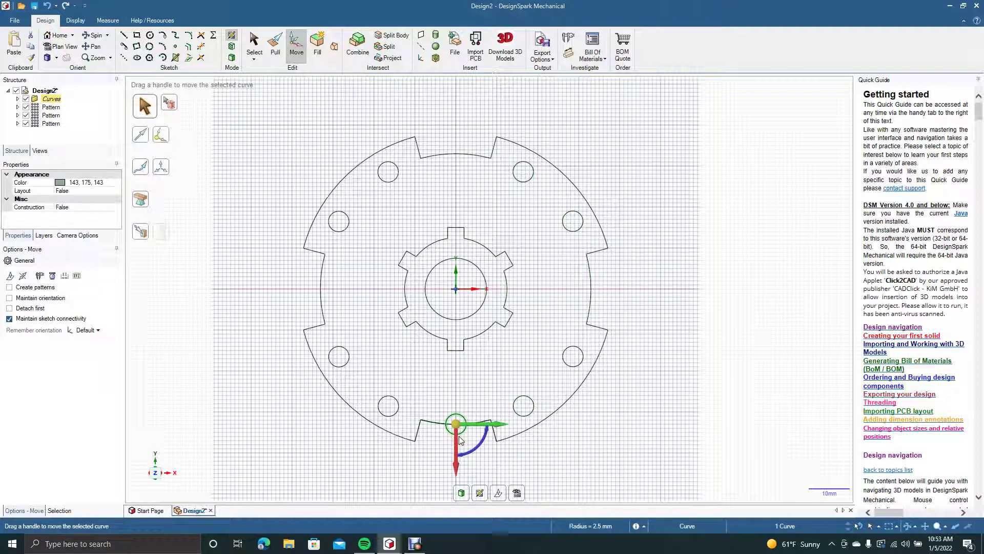
{"action": "key", "text": "Delete"}
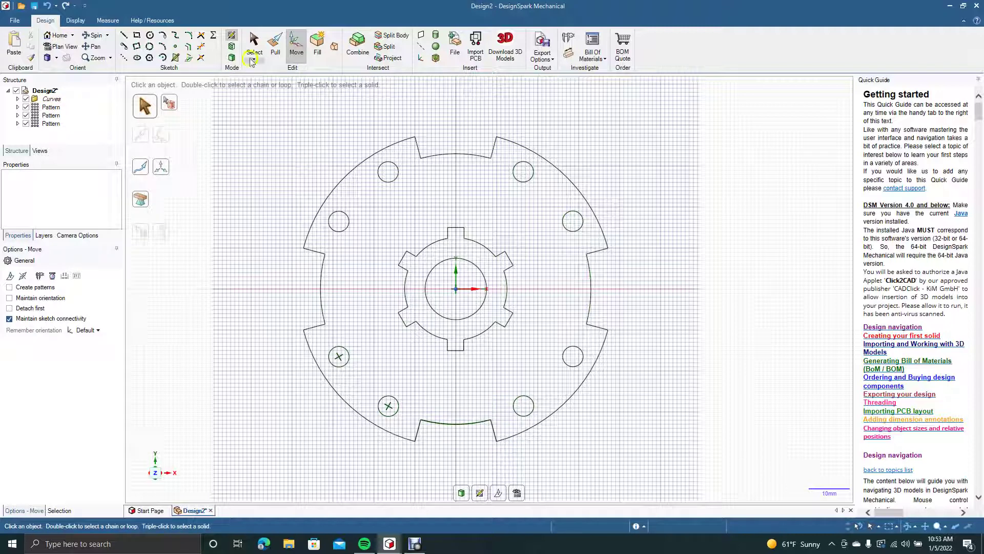
Step: Pull the notched flange face 10 mm into a solid plate with its eight bolt holes left open
{"action": "left_click", "coordinate": [94, 34]}
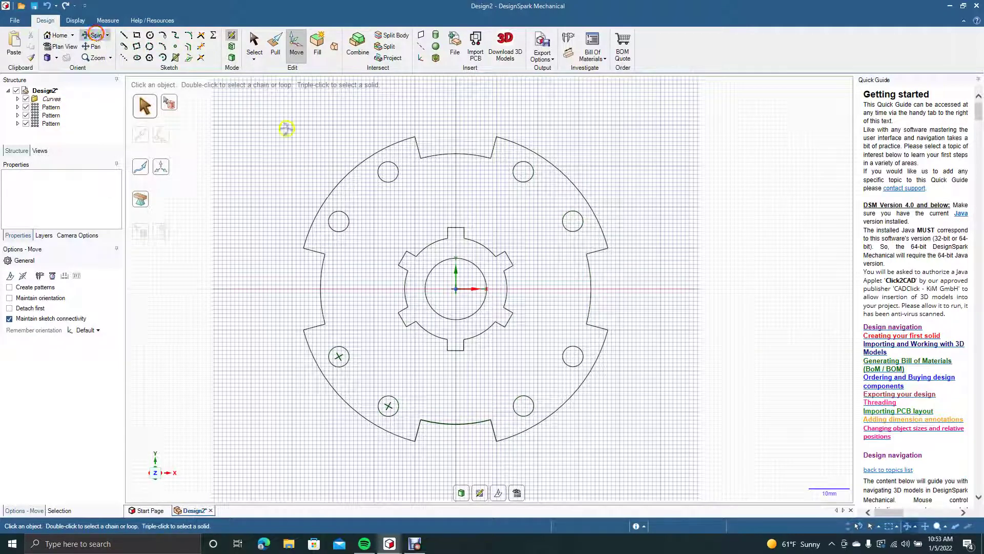
{"action": "left_click_drag", "start_coordinate": [285, 127], "coordinate": [248, 131]}
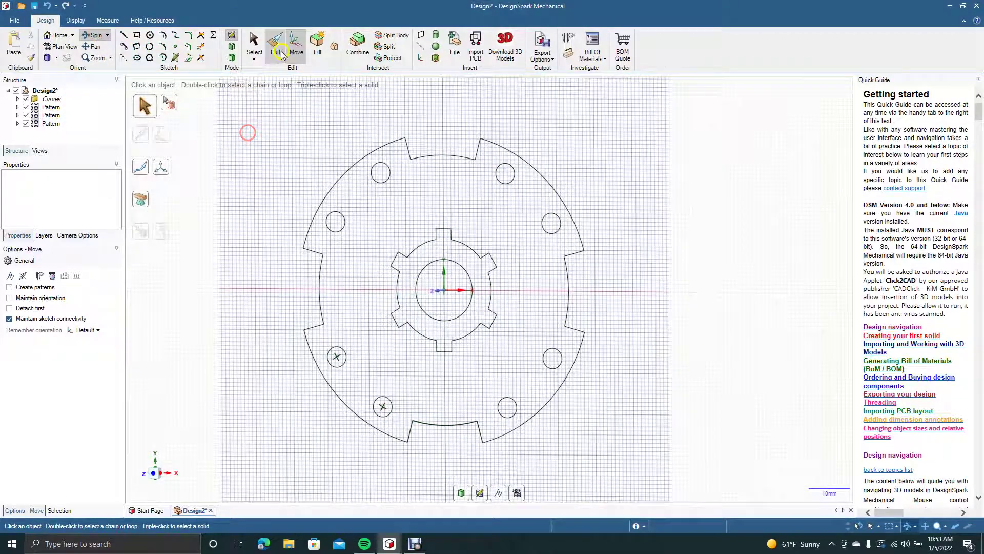
{"action": "left_click", "coordinate": [276, 47]}
{"action": "left_click", "coordinate": [447, 209]}
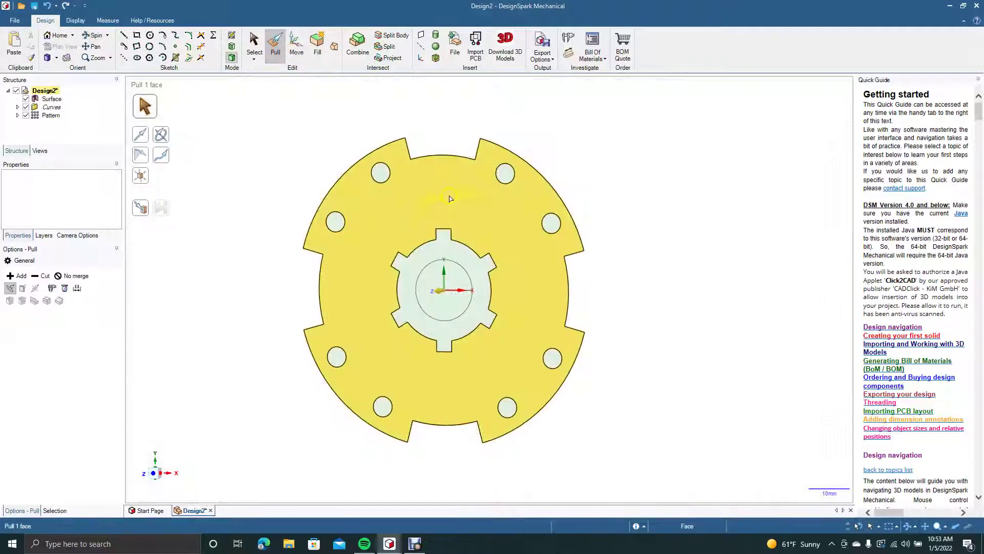
{"action": "left_click", "coordinate": [450, 198]}
{"action": "key", "text": "space"}
{"action": "key", "text": "Return"}
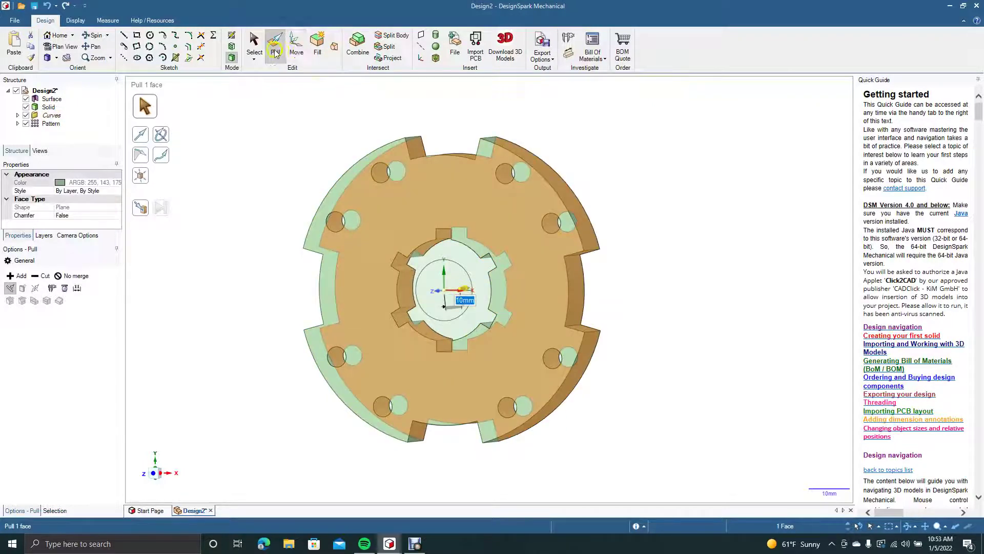
{"action": "left_click", "coordinate": [254, 45]}
{"action": "left_click", "coordinate": [225, 153]}
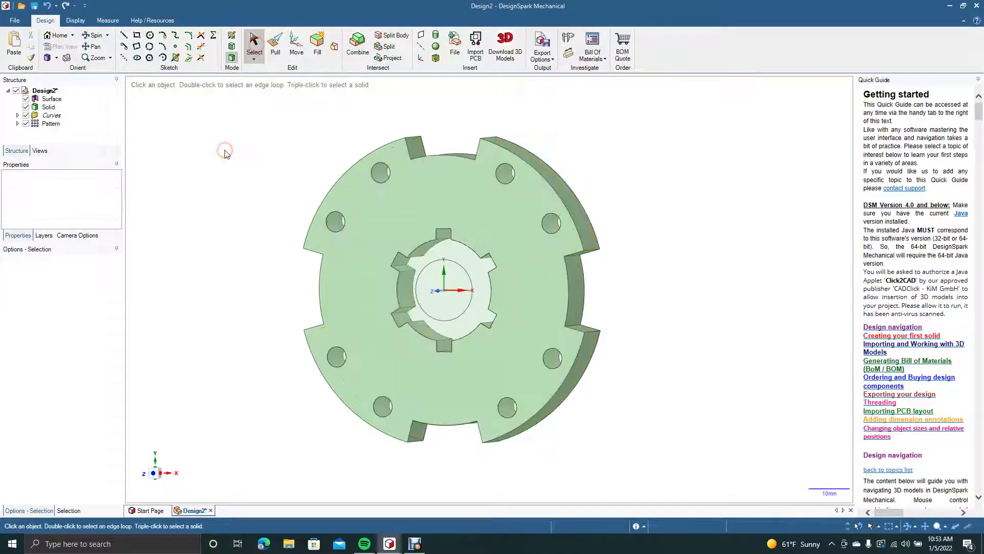
Step: Pull the six-tooth splined ring face 15 mm outward from the flange's front to form the hub
{"action": "left_click", "coordinate": [445, 251]}
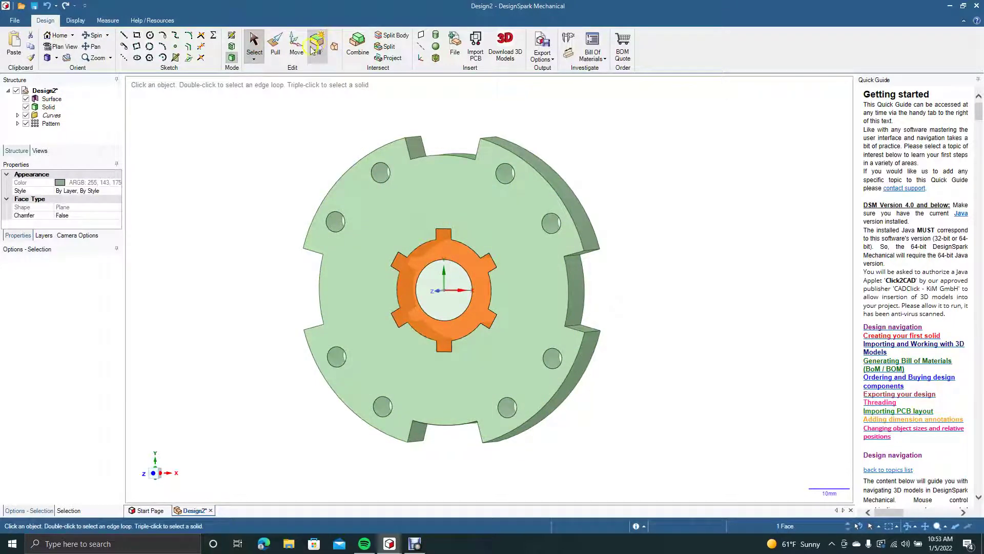
{"action": "left_click", "coordinate": [276, 46]}
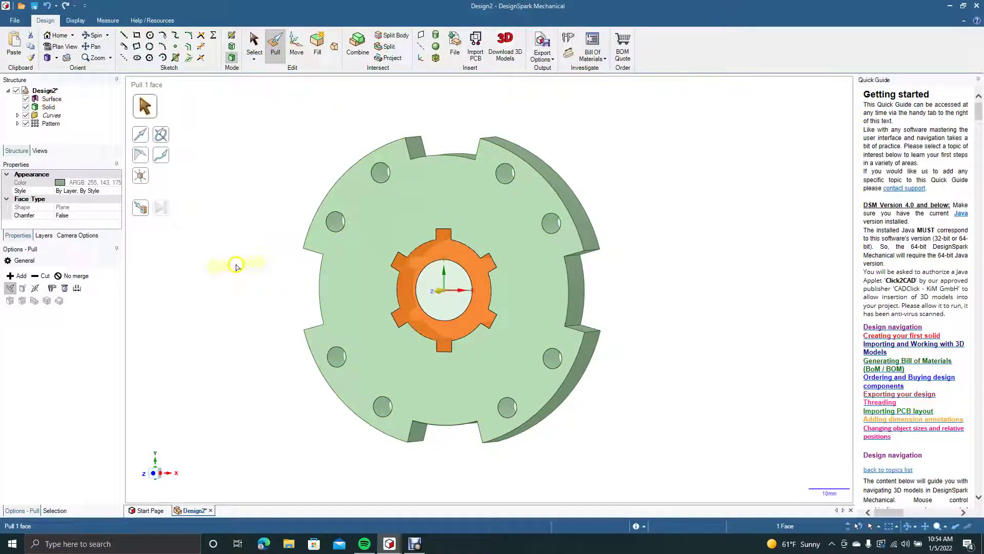
{"action": "type", "text": "15"}
{"action": "key", "text": "Return"}
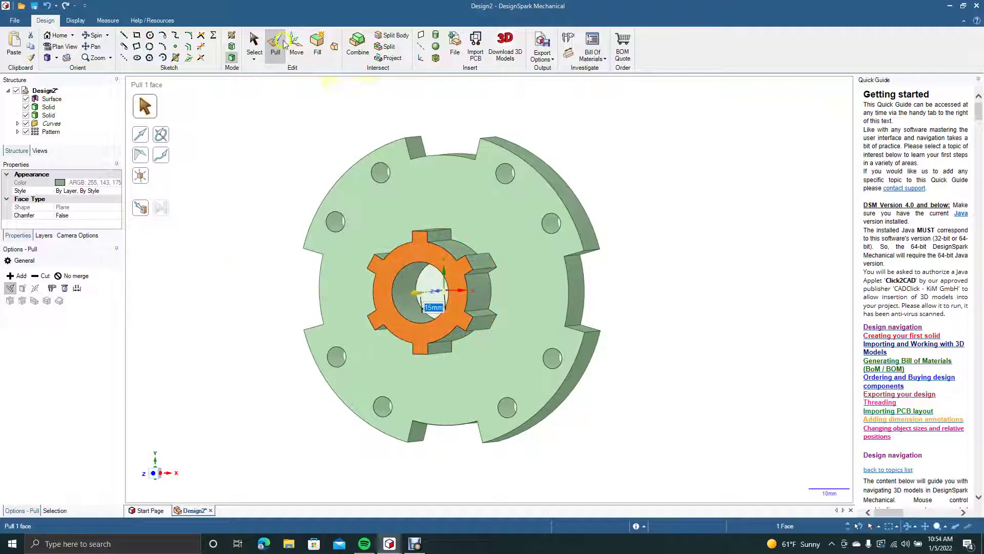
{"action": "left_click", "coordinate": [252, 41]}
{"action": "left_click", "coordinate": [256, 130]}
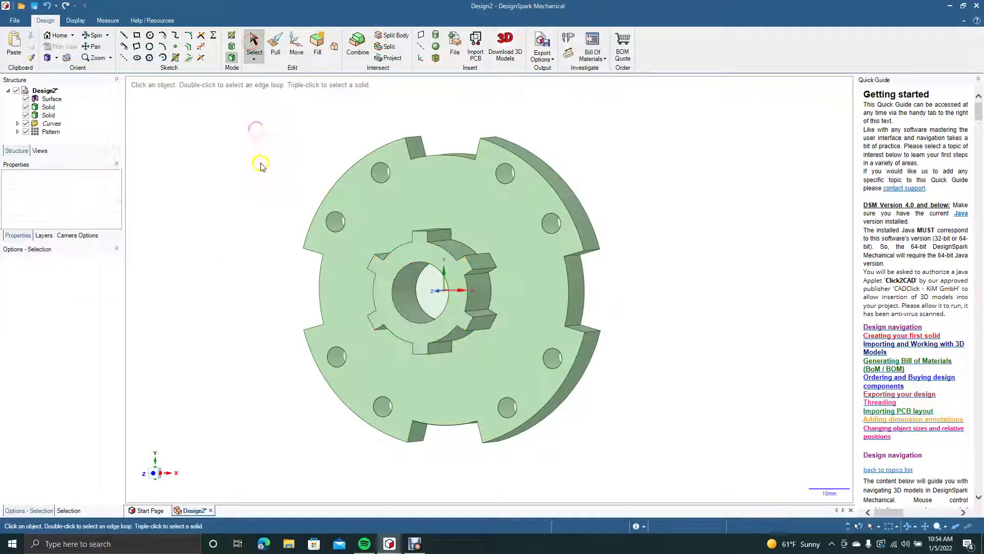
Step: Pull the hub's recessed rear face 10 mm so it sits flush with the flange's back face
{"action": "left_click", "coordinate": [96, 35]}
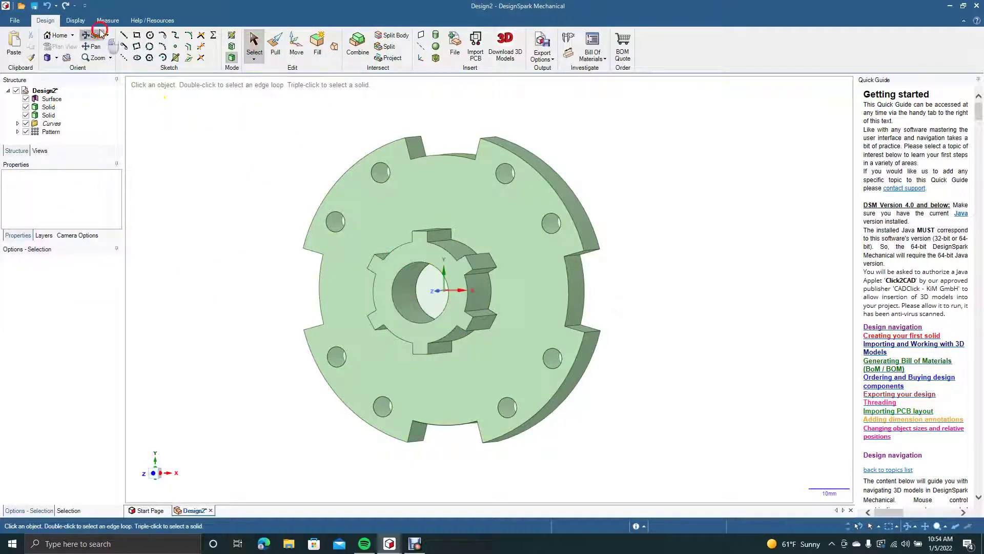
{"action": "left_click_drag", "start_coordinate": [231, 324], "coordinate": [468, 239]}
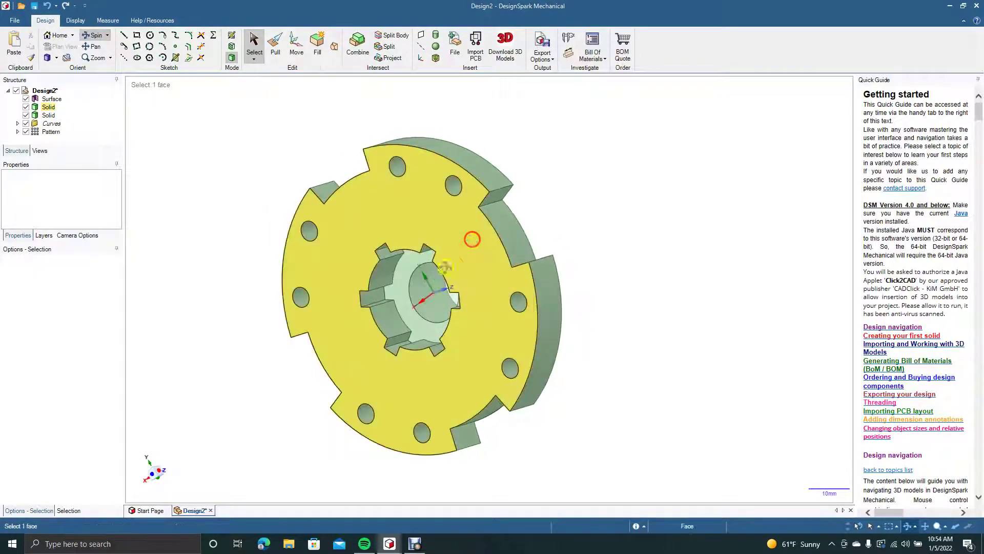
{"action": "left_click", "coordinate": [271, 52]}
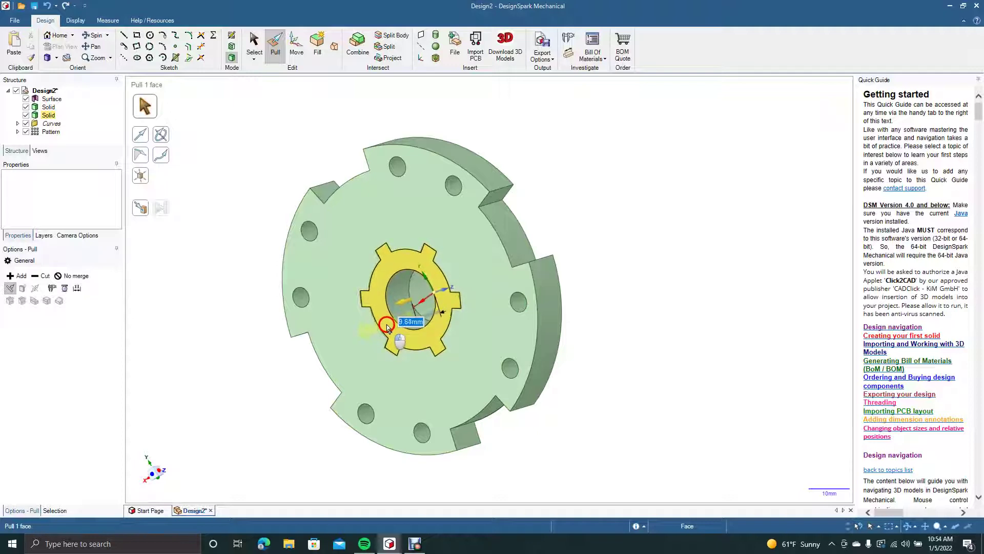
{"action": "left_click_drag", "start_coordinate": [388, 329], "coordinate": [388, 329]}
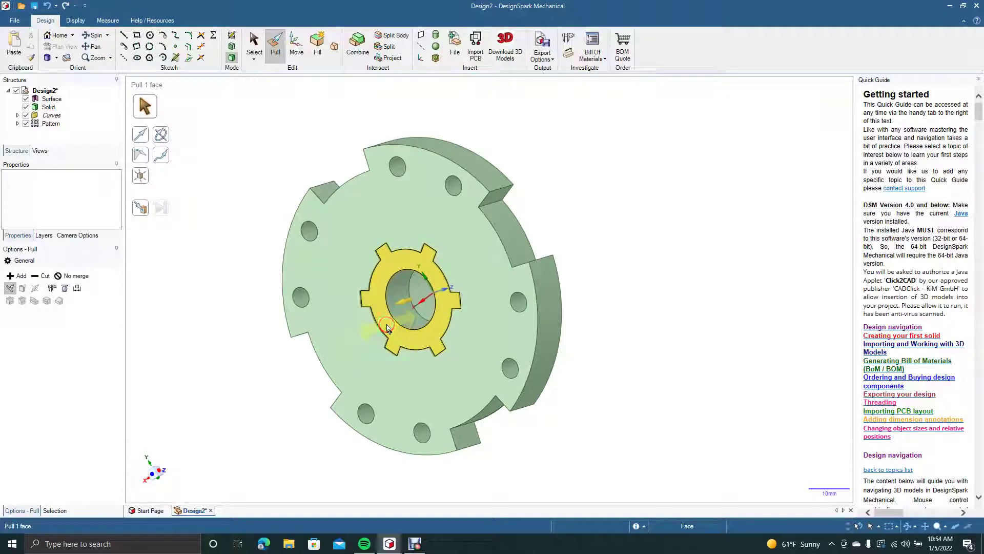
{"action": "left_click_drag", "start_coordinate": [396, 292], "coordinate": [397, 296]}
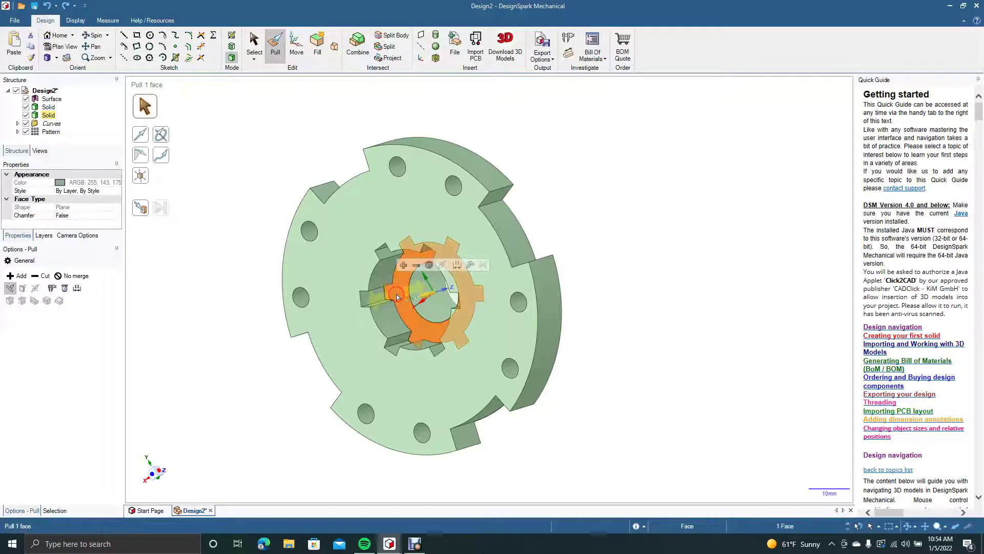
{"action": "type", "text": "10"}
{"action": "key", "text": "Return"}
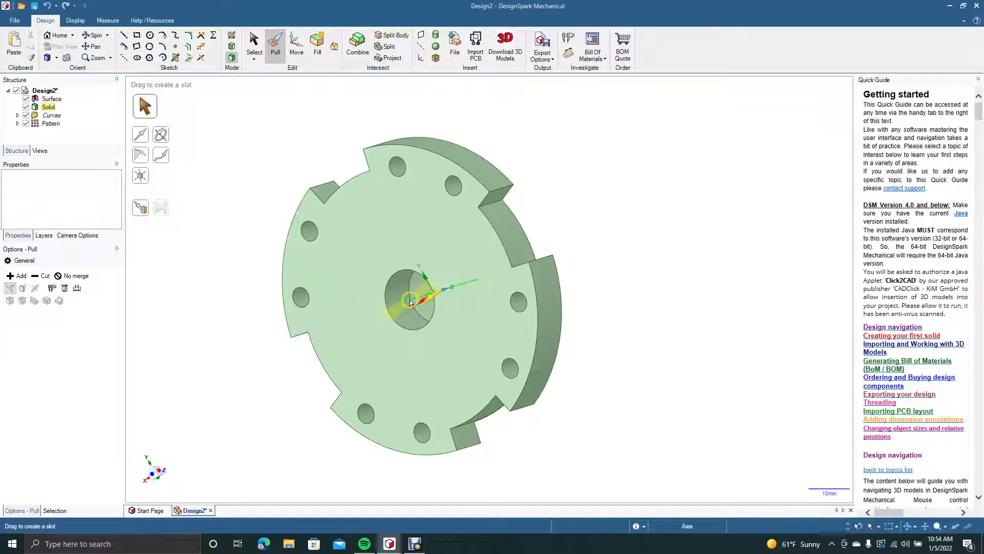
{"action": "left_click", "coordinate": [254, 45]}
{"action": "left_click", "coordinate": [246, 144]}
Step: Delete the leftover surface face covering the hub's central bore
{"action": "left_click", "coordinate": [93, 35]}
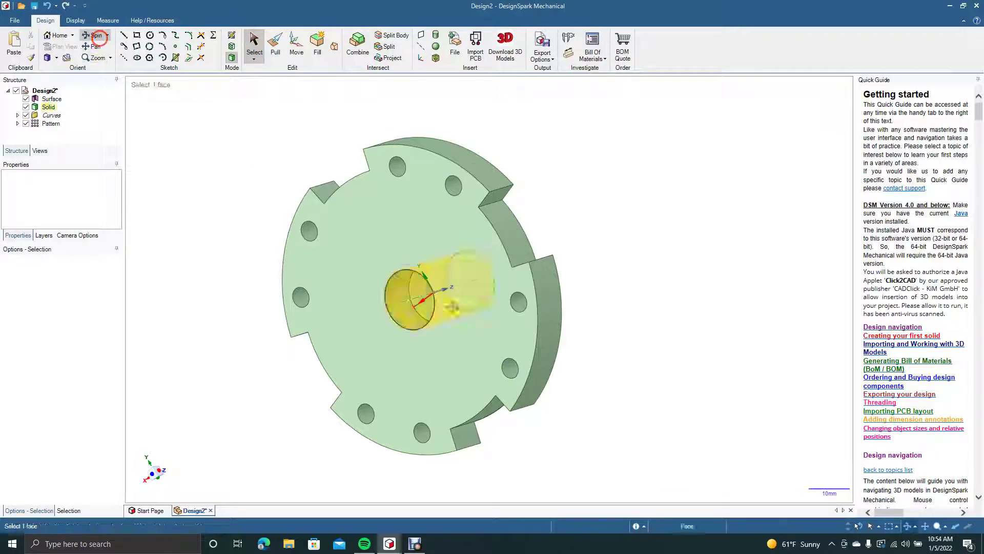
{"action": "left_click_drag", "start_coordinate": [675, 348], "coordinate": [417, 406]}
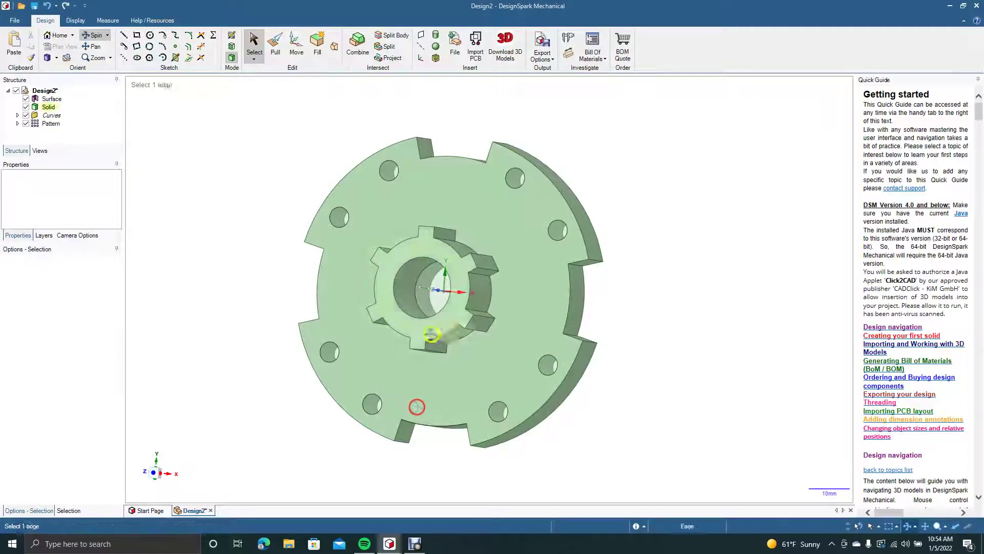
{"action": "left_click", "coordinate": [253, 52]}
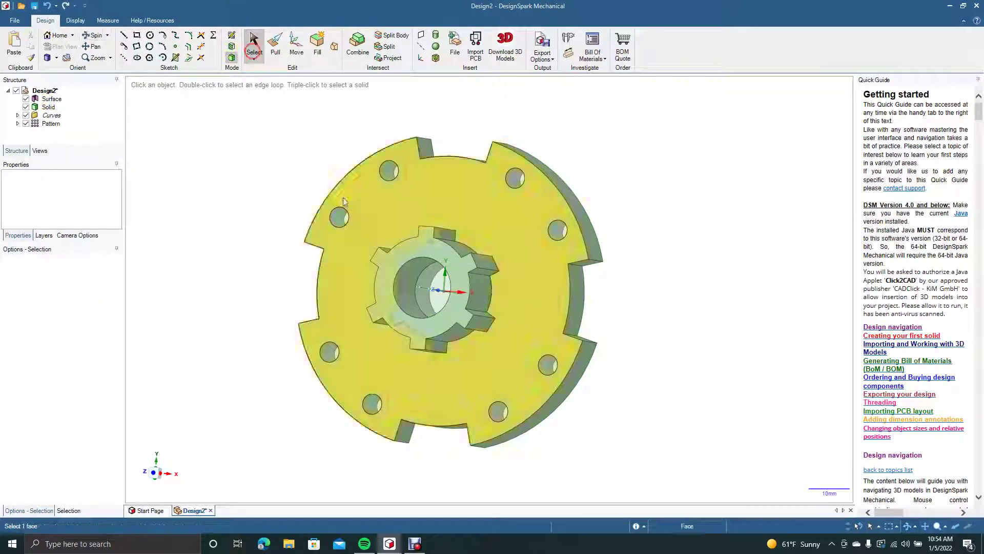
{"action": "left_click", "coordinate": [428, 285]}
{"action": "key", "text": "Escape"}
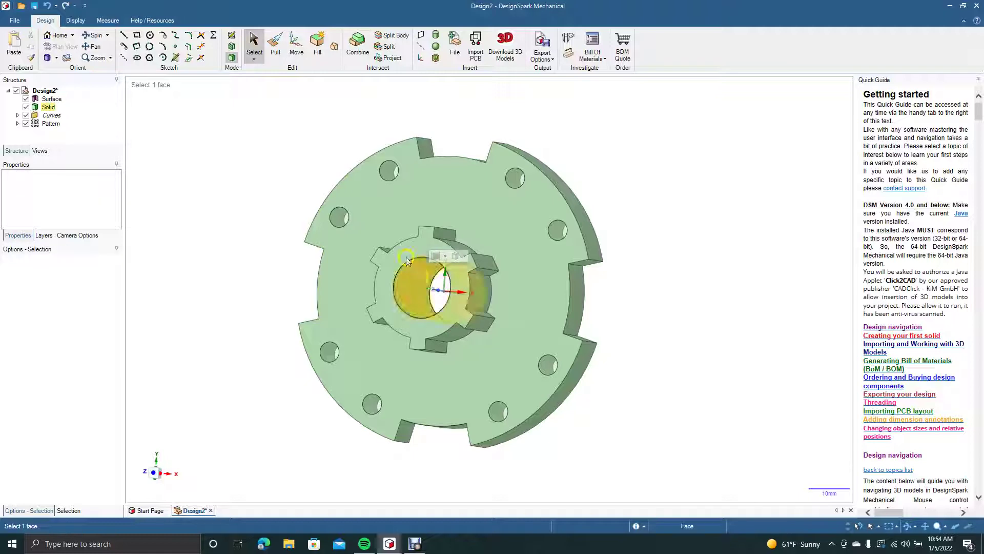
{"action": "left_click", "coordinate": [389, 174]}
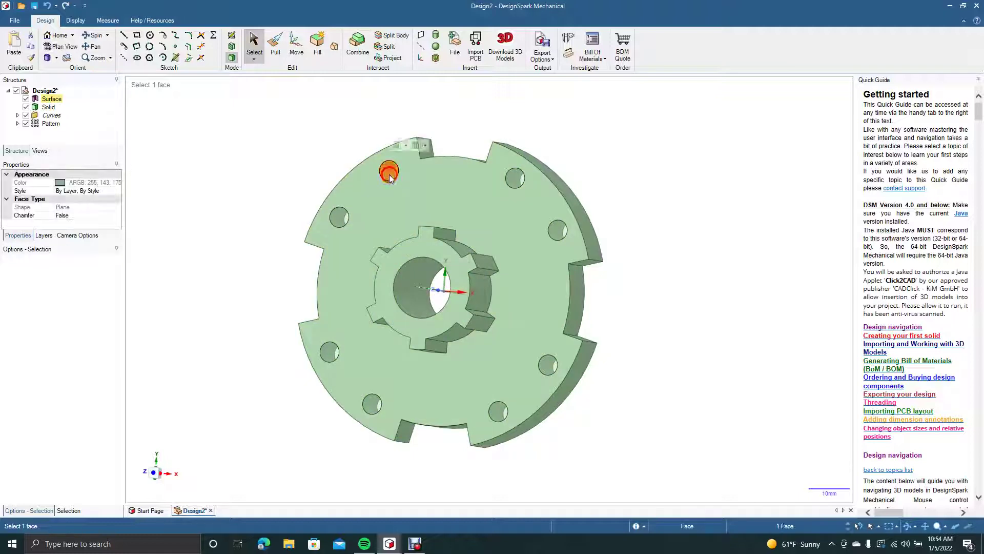
{"action": "left_click", "coordinate": [334, 221], "text": "ctrl"}
{"action": "left_click", "coordinate": [329, 351], "text": "ctrl"}
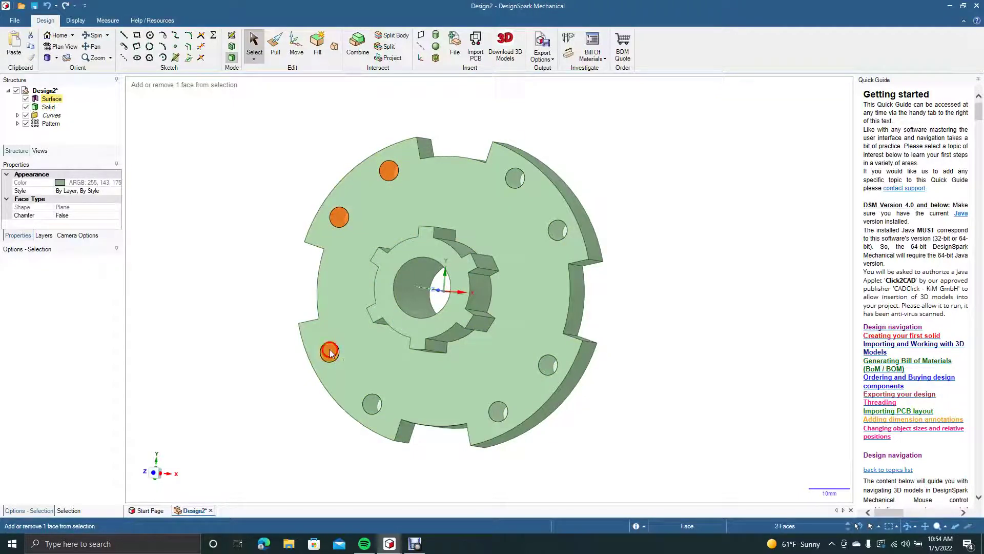
{"action": "left_click", "coordinate": [373, 404], "text": "ctrl"}
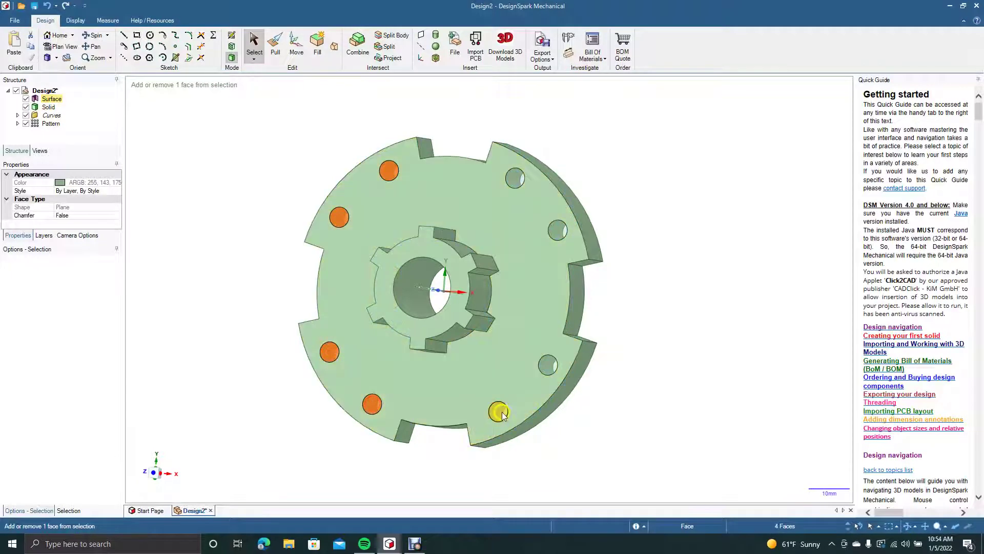
{"action": "left_click", "coordinate": [548, 365], "text": "ctrl"}
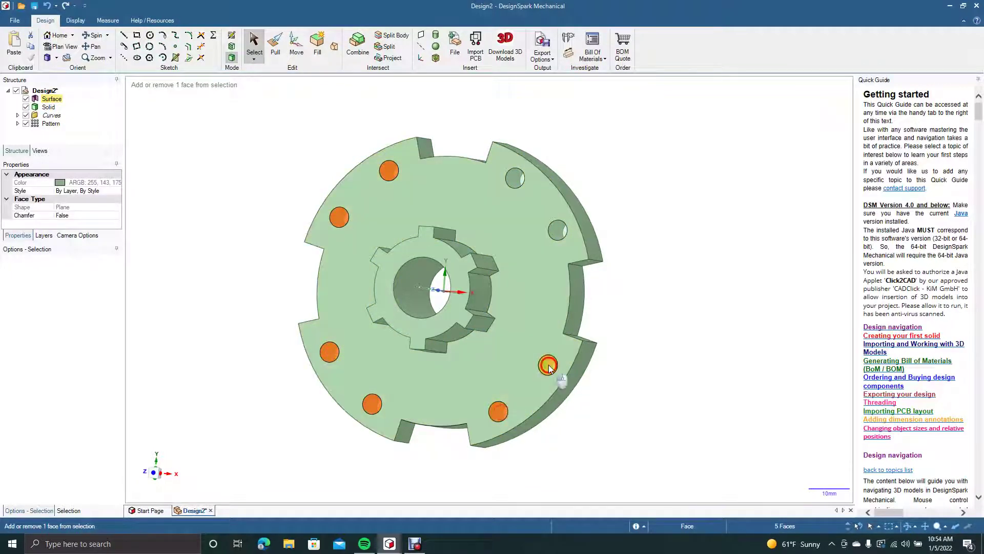
{"action": "left_click", "coordinate": [561, 232], "text": "ctrl"}
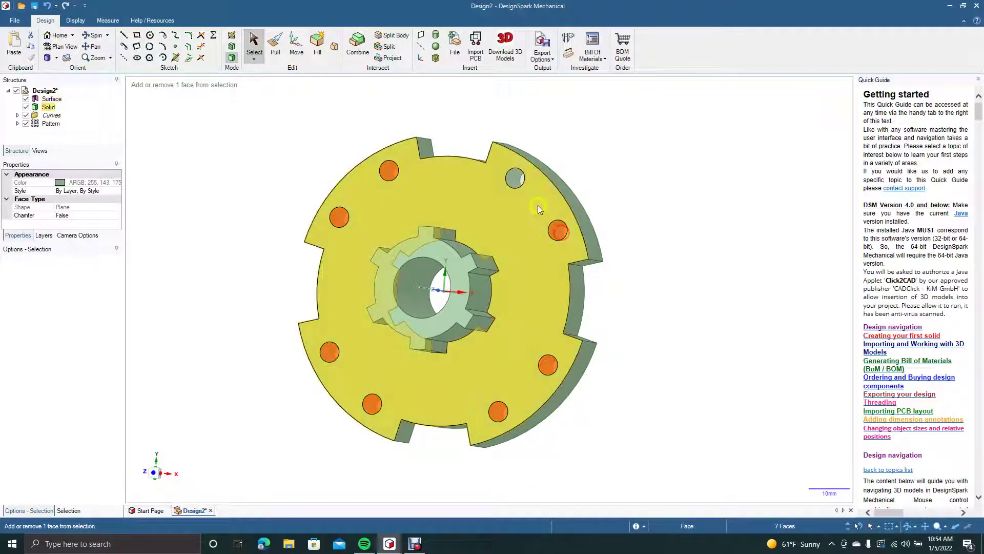
{"action": "left_click", "coordinate": [520, 186], "text": "ctrl"}
{"action": "left_click", "coordinate": [517, 180]}
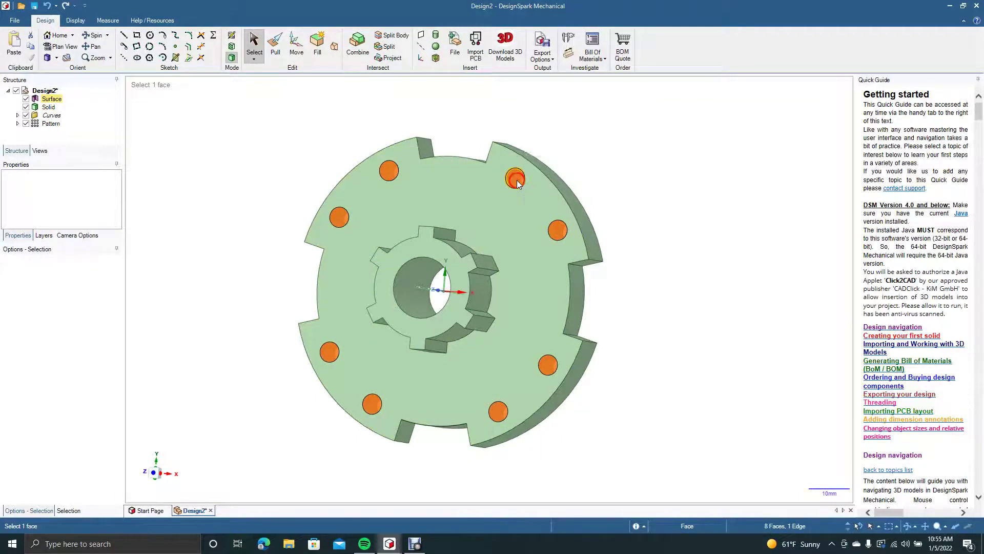
{"action": "key", "text": "Escape"}
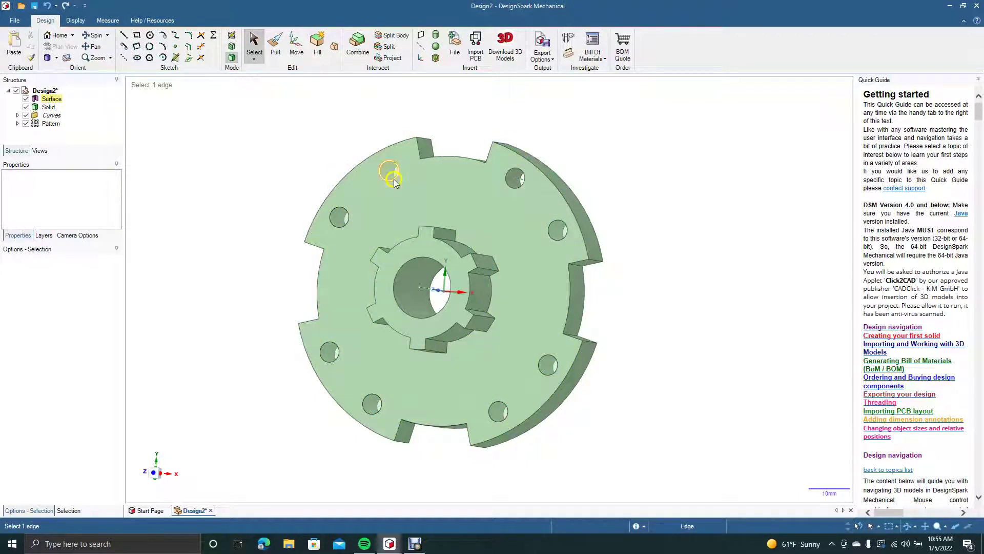
Step: Delete the leftover surface faces covering every bolt hole except the upper-right one
{"action": "left_click", "coordinate": [391, 171]}
{"action": "left_click", "coordinate": [340, 220], "text": "ctrl"}
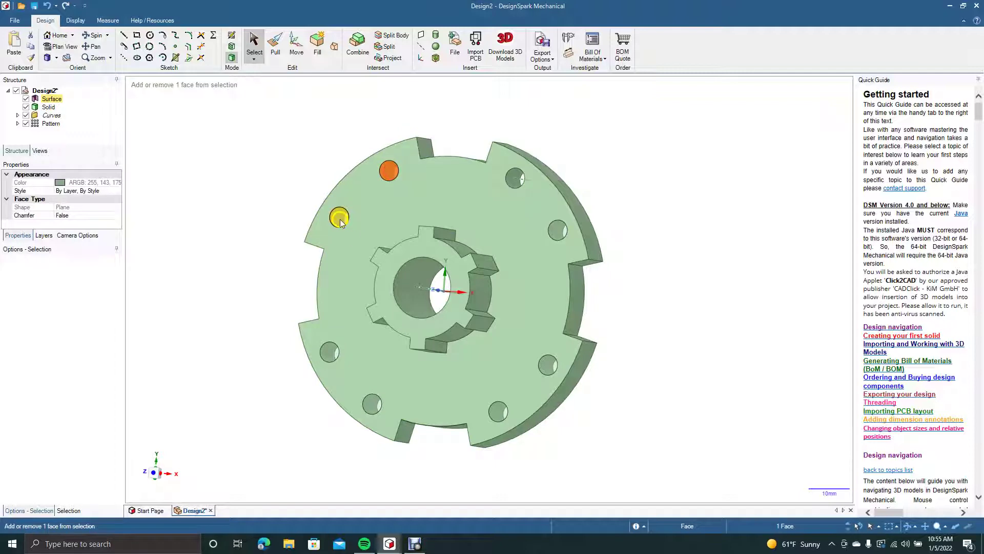
{"action": "left_click", "coordinate": [329, 352], "text": "ctrl"}
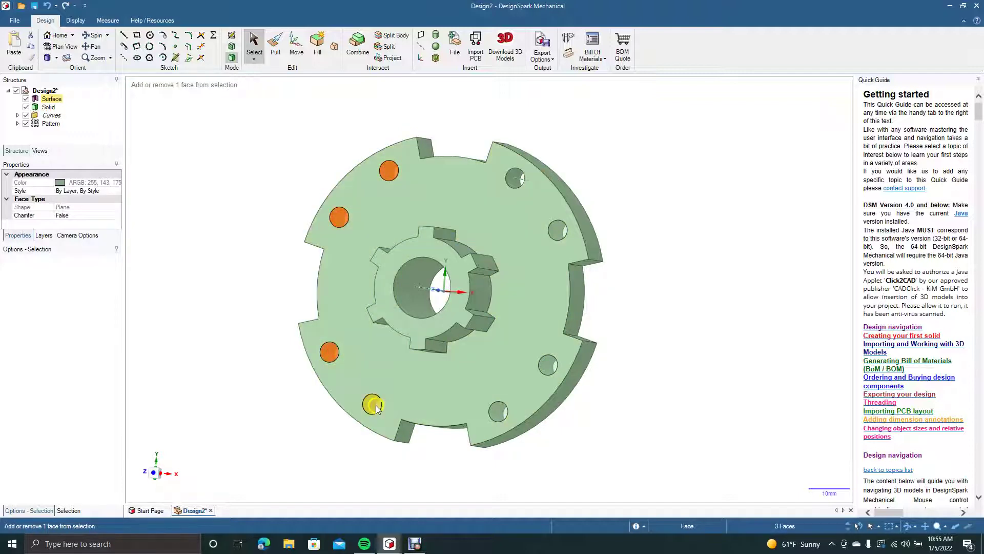
{"action": "left_click", "coordinate": [498, 412], "text": "ctrl"}
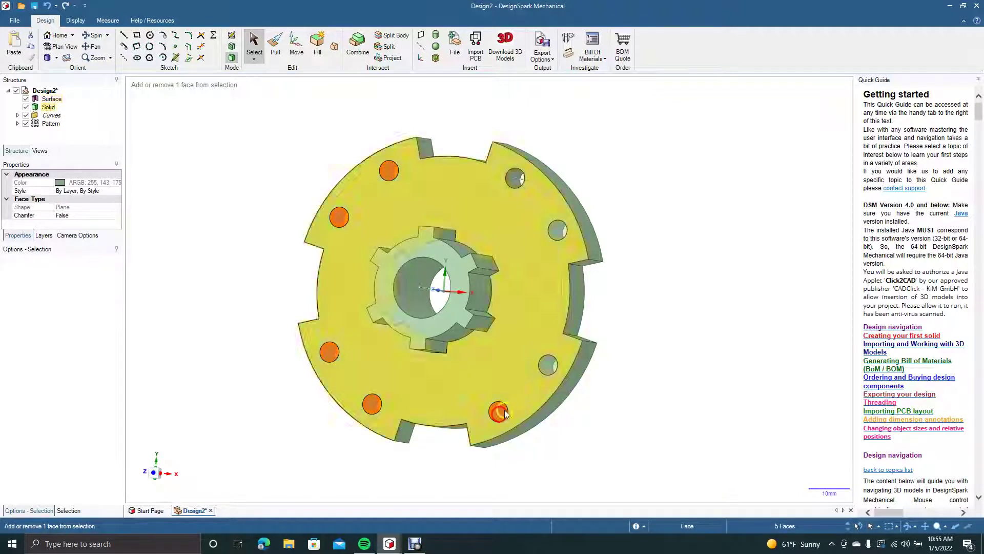
{"action": "left_click", "coordinate": [549, 365], "text": "ctrl"}
{"action": "left_click", "coordinate": [557, 230], "text": "ctrl"}
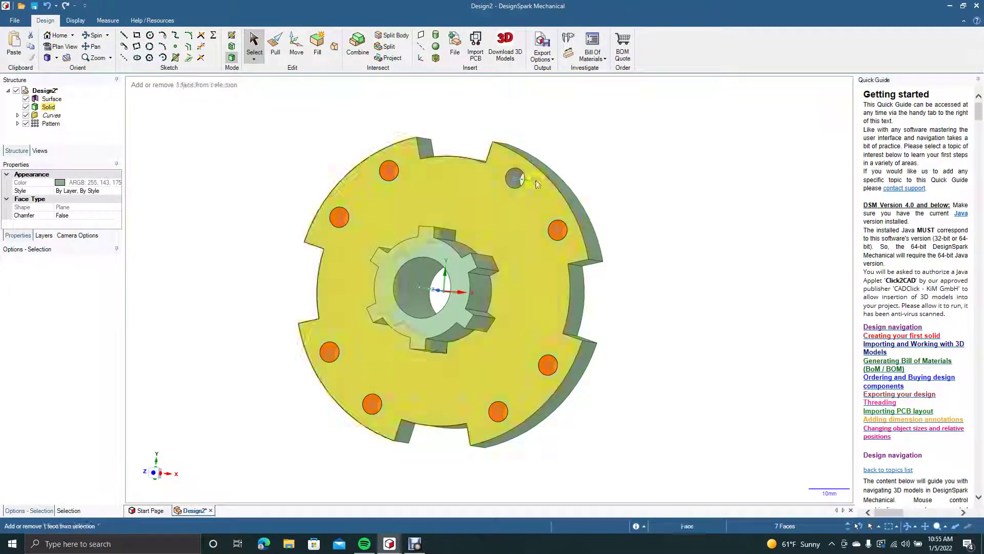
{"action": "key", "text": "Escape"}
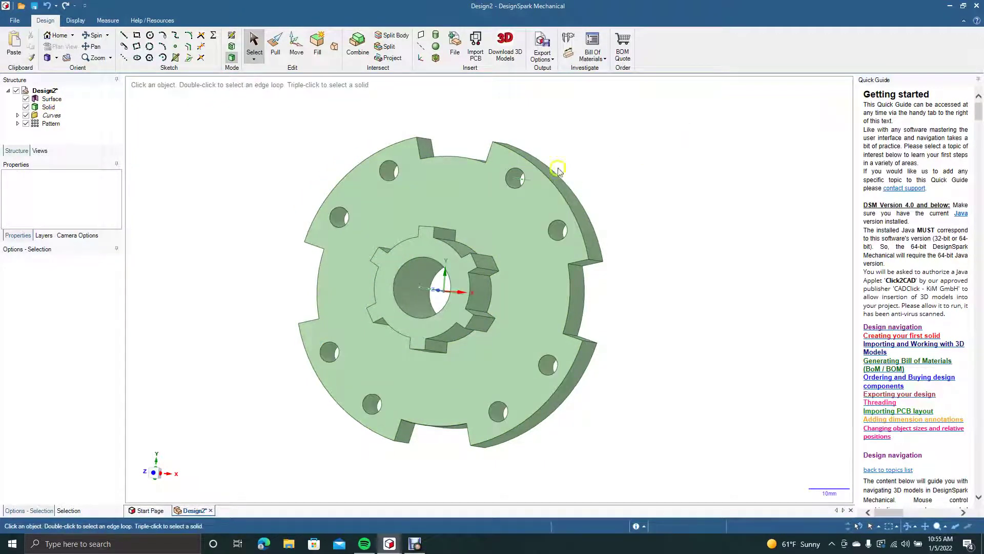
Step: Orbit around the finished flange and show it in an isometric view
{"action": "left_click", "coordinate": [96, 35]}
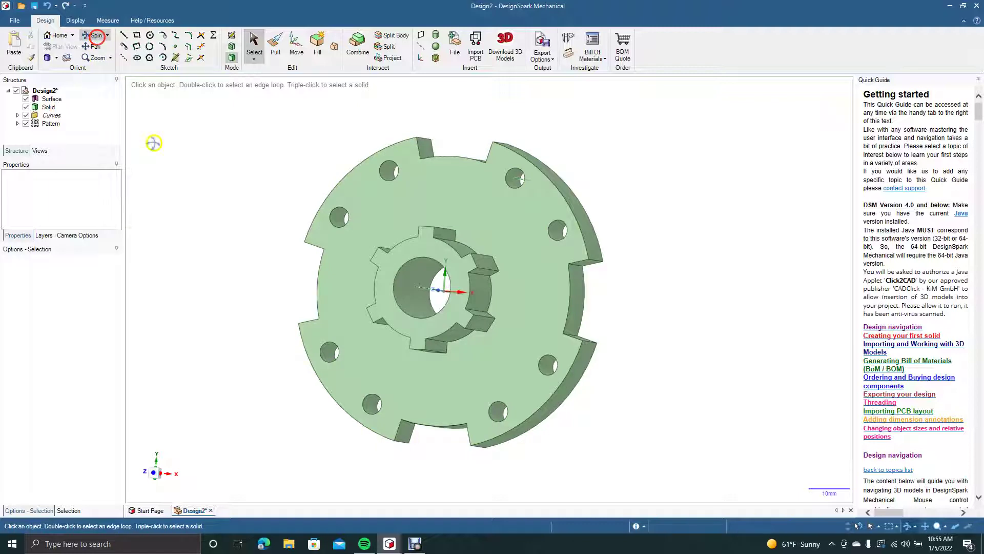
{"action": "left_click_drag", "start_coordinate": [202, 206], "coordinate": [236, 189]}
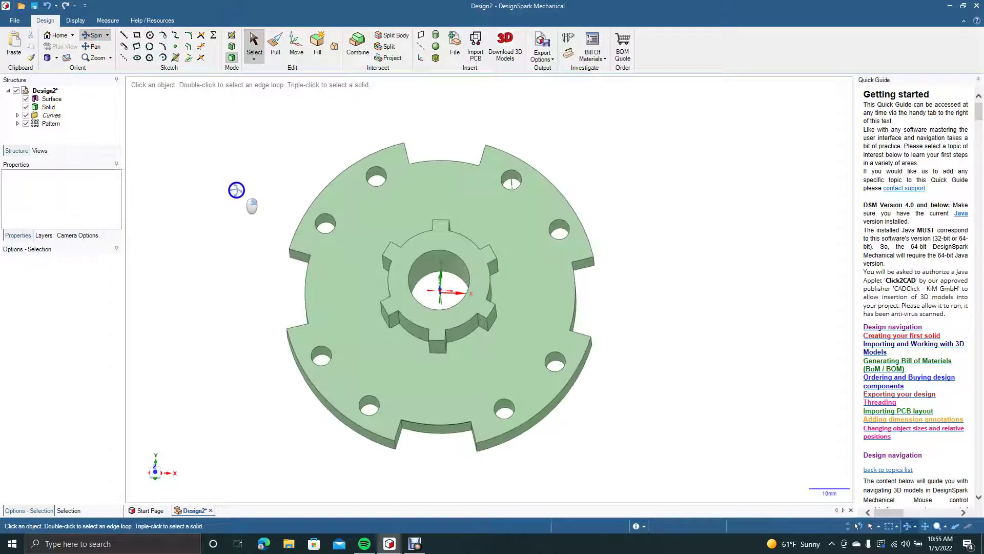
{"action": "right_click", "coordinate": [236, 189]}
{"action": "left_click", "coordinate": [57, 58]}
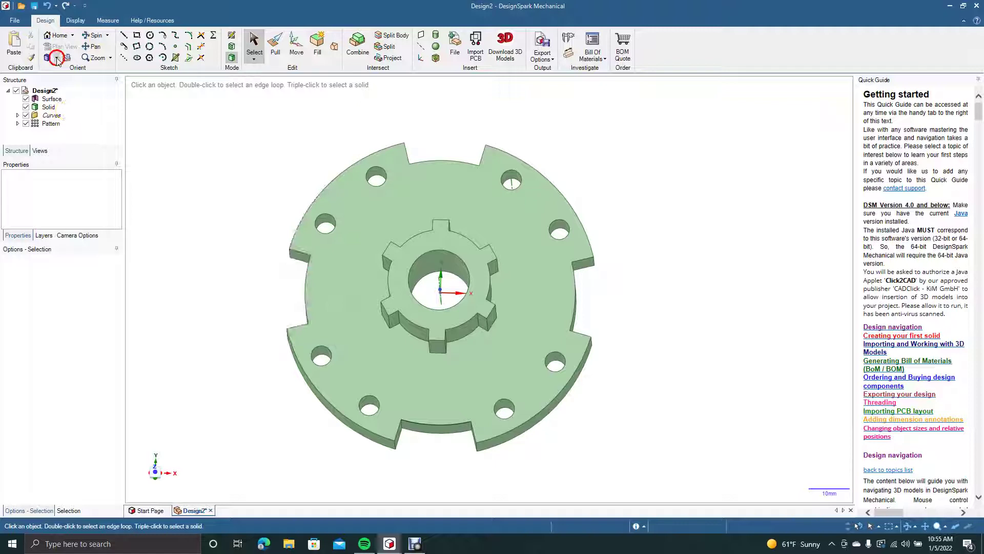
{"action": "left_click", "coordinate": [57, 58]}
{"action": "left_click", "coordinate": [61, 71]}
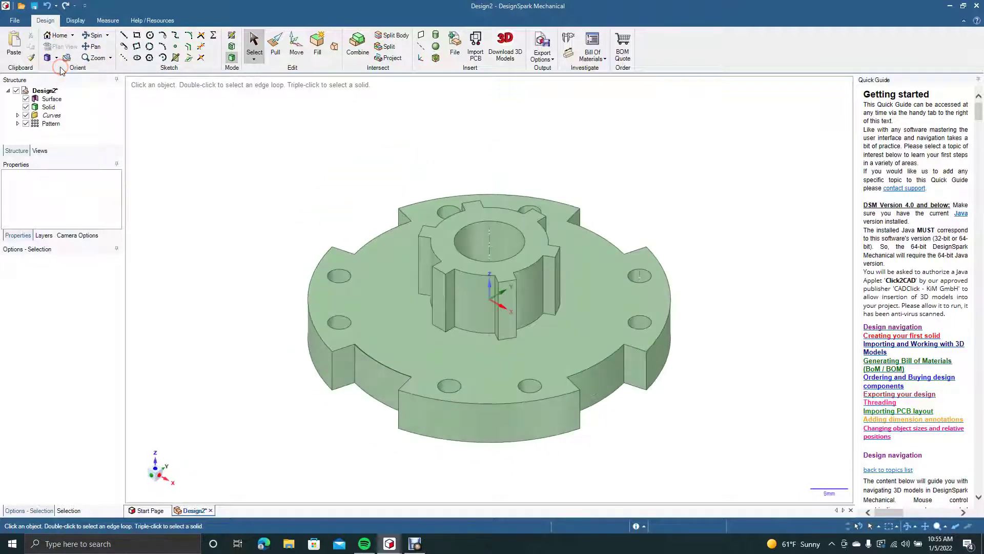